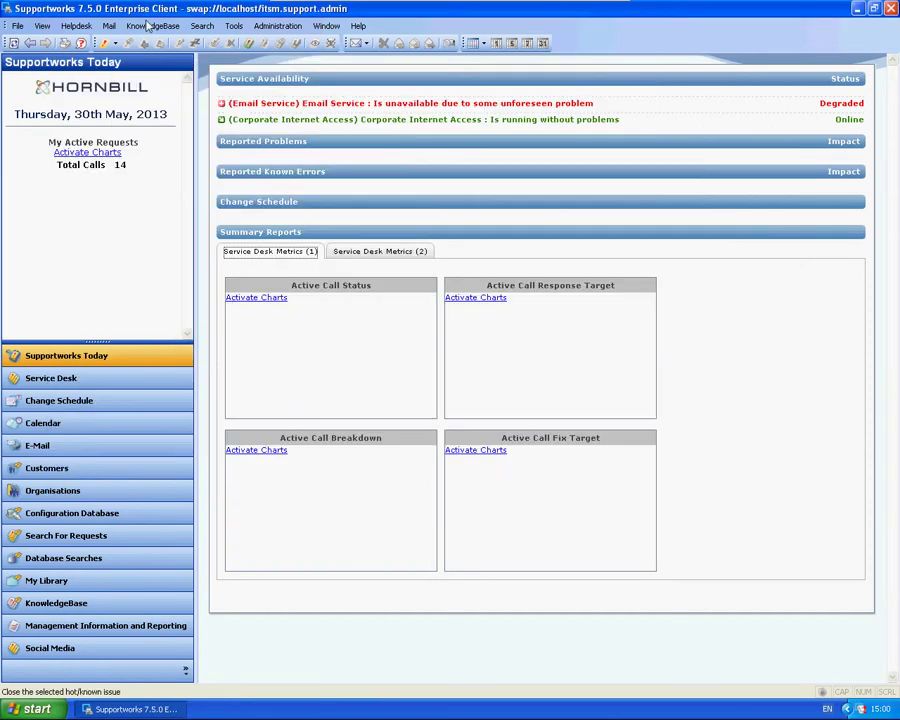
# Open the general settings and show the list of SelfService Wizards
pyautogui.press('Escape')
pyautogui.click(18, 26)
pyautogui.moveTo(58, 58)
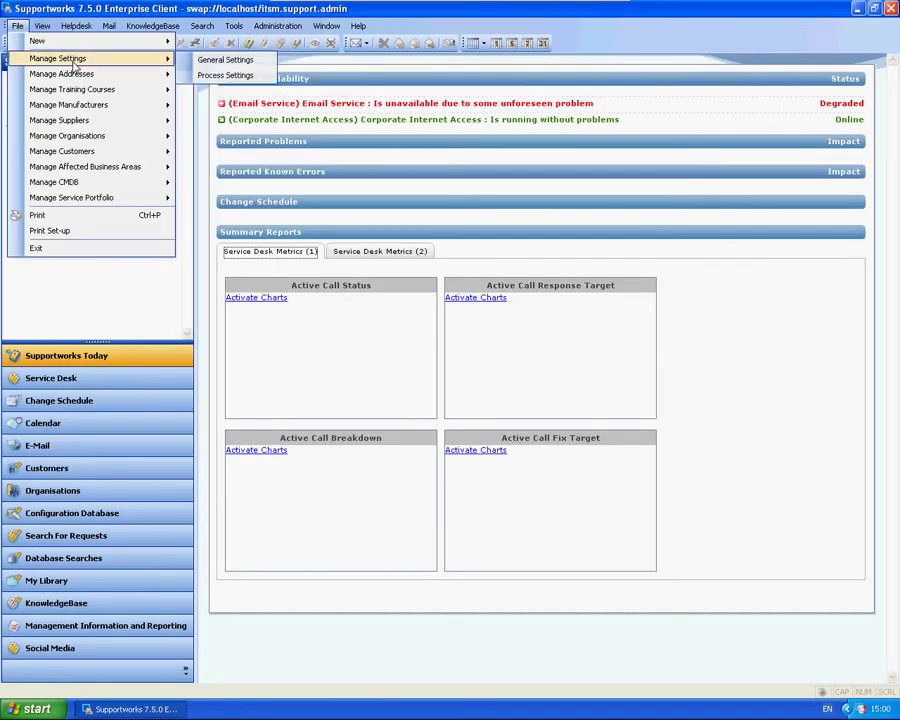
pyautogui.click(215, 61)
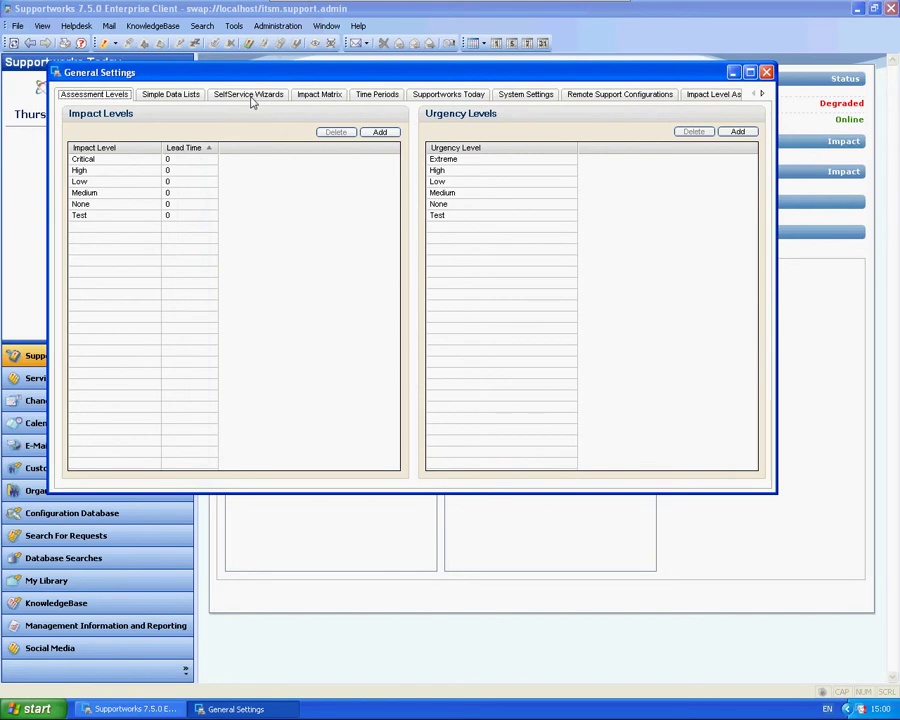
pyautogui.click(248, 96)
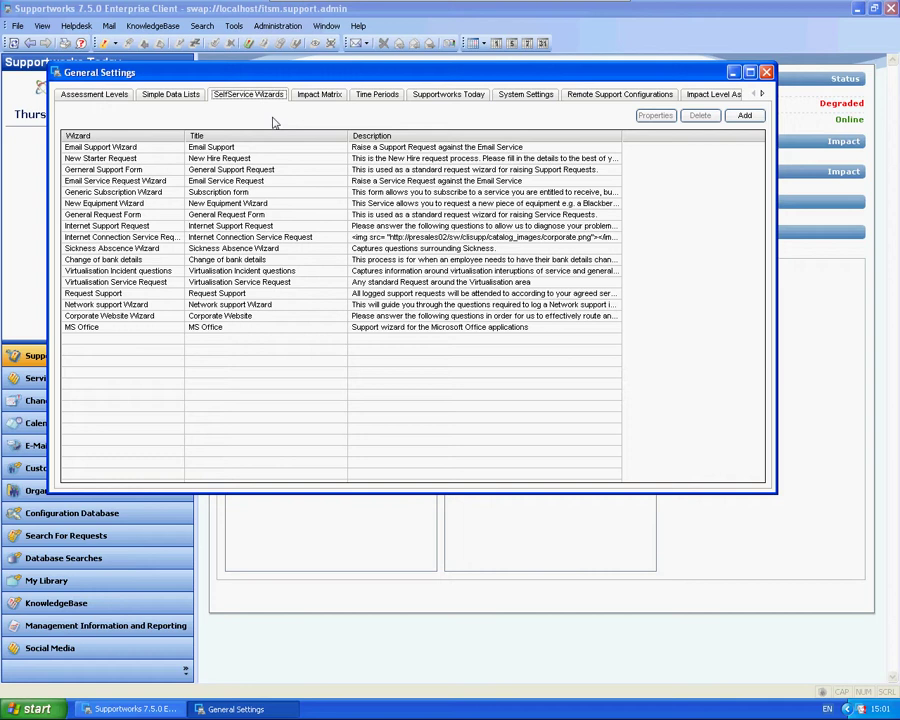
# Start a new wizard record and enter Test Wizard as both its wizard name and its title
pyautogui.click(744, 115)
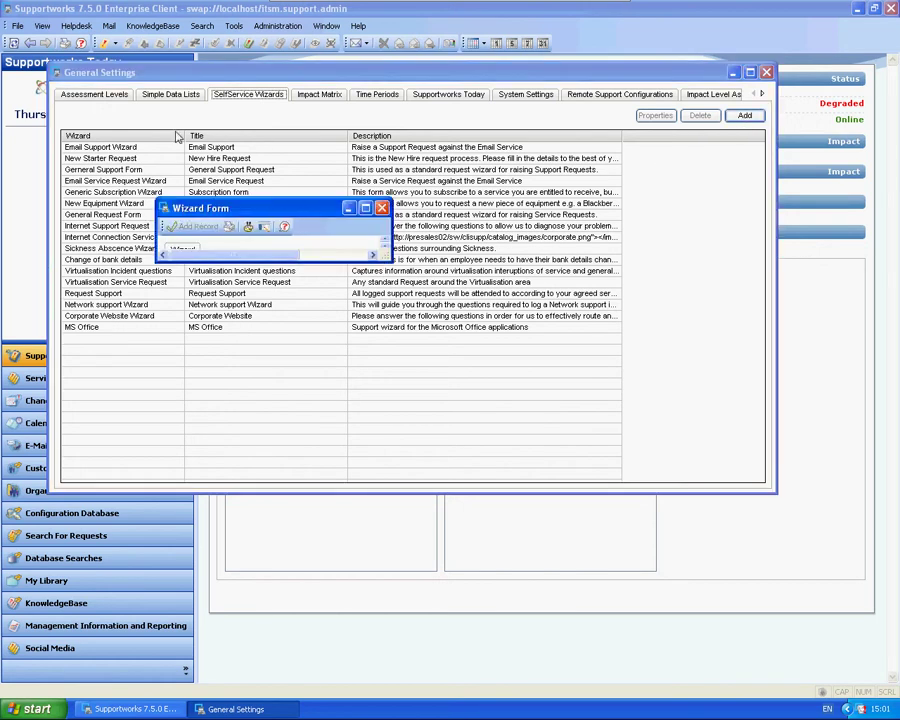
pyautogui.moveTo(387, 261); pyautogui.dragTo(752, 490)
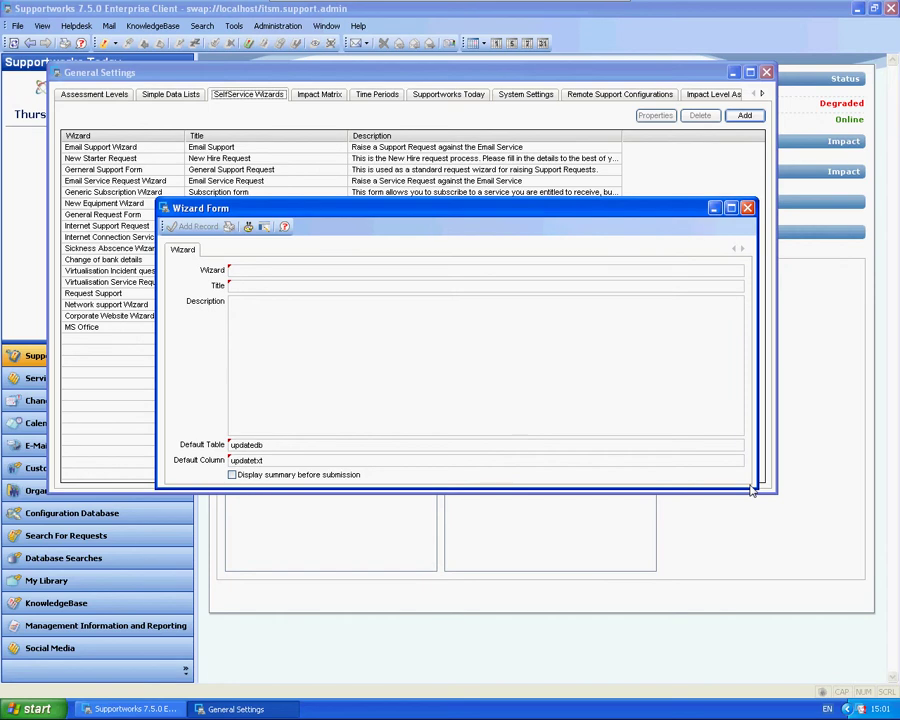
pyautogui.click(266, 272)
pyautogui.write('Test E')
pyautogui.write('izard')
pyautogui.press('Tab')
pyautogui.write('Test Wizard')
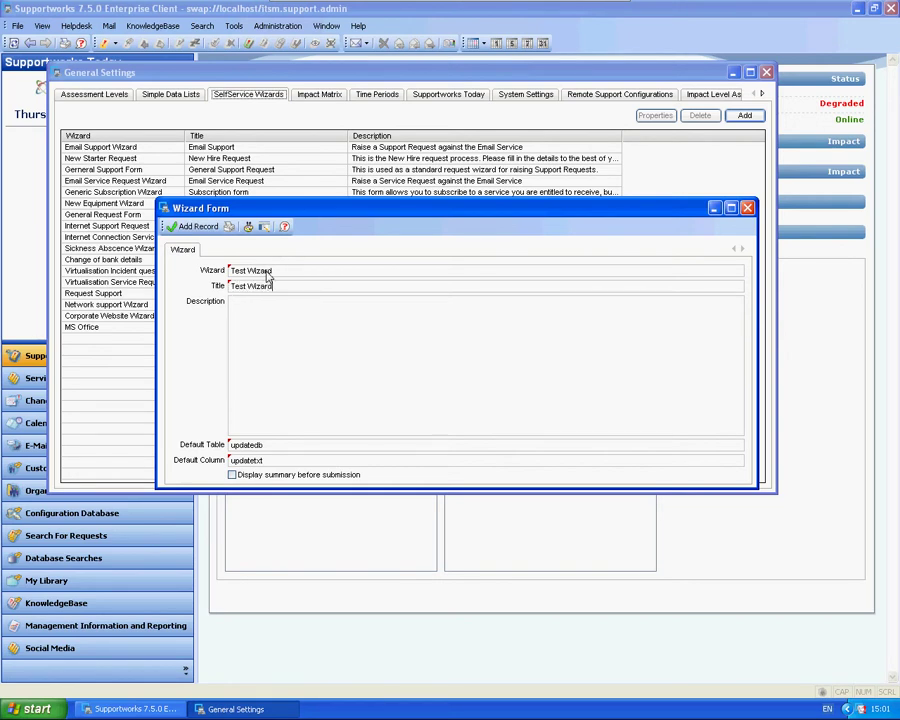
# Review the description, default table and default column fields, and save the new wizard record
pyautogui.click(269, 336)
pyautogui.doubleClick(272, 447)
pyautogui.doubleClick(272, 460)
pyautogui.doubleClick(281, 445)
pyautogui.click(392, 347)
pyautogui.click(199, 229)
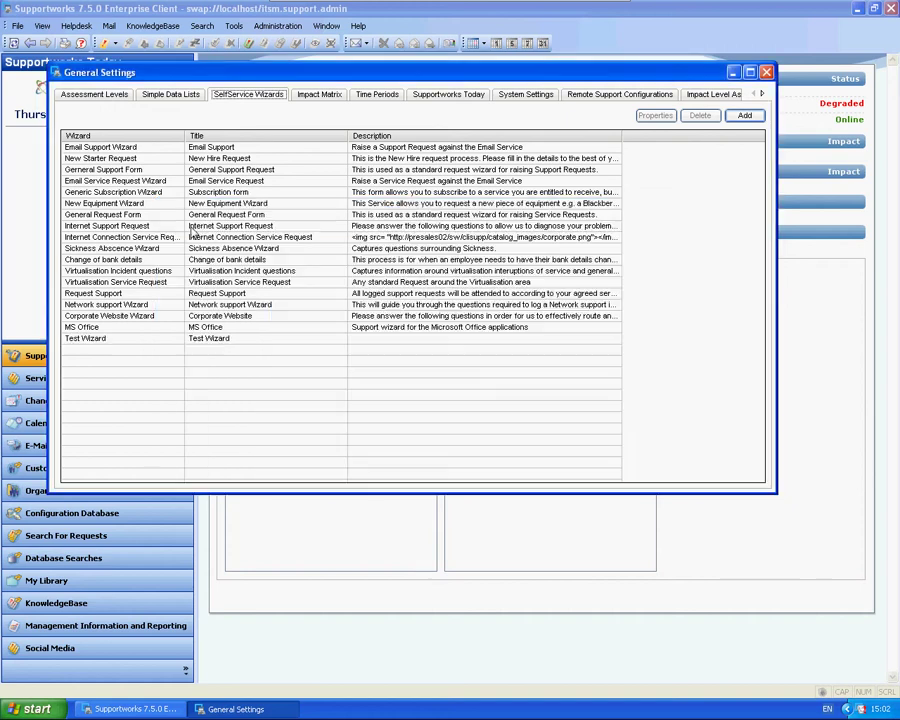
# Open Test Wizard's list of steps and add a step titled "gathering basic information"
pyautogui.click(108, 340)
pyautogui.doubleClick(108, 340)
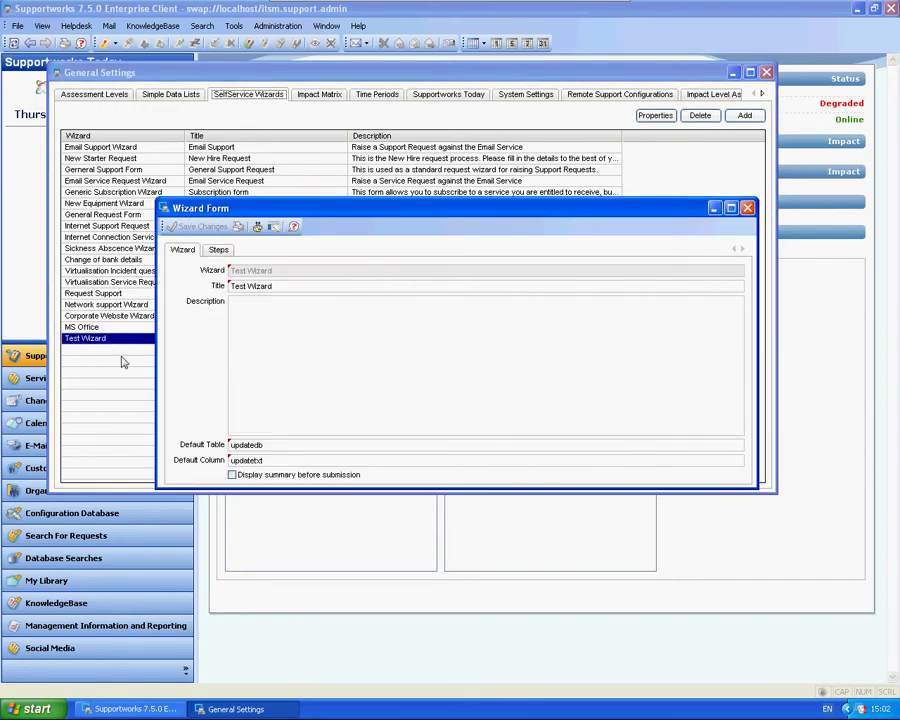
pyautogui.click(218, 250)
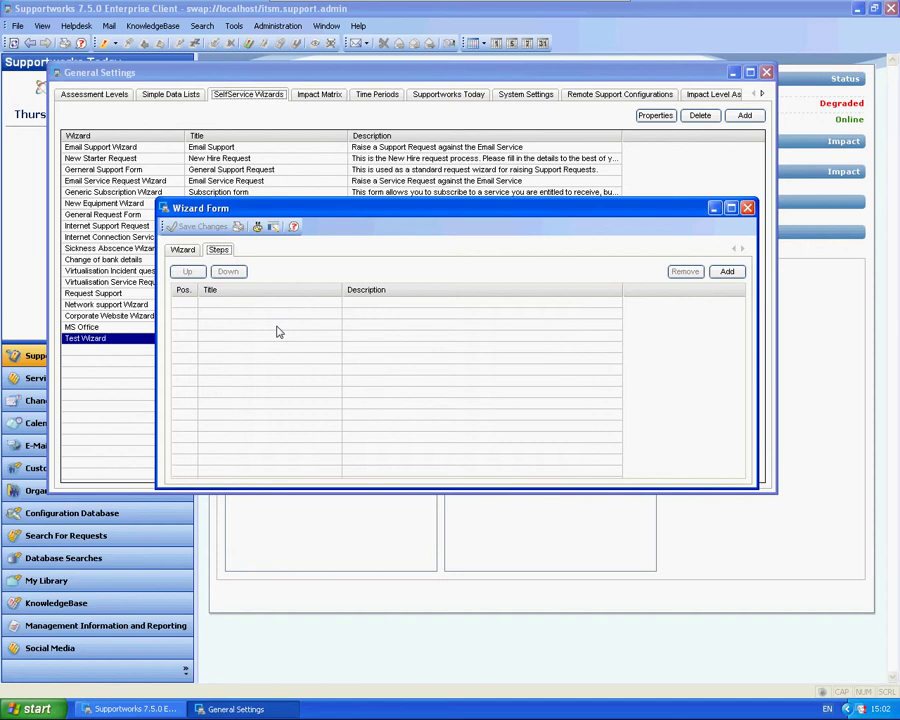
pyautogui.moveTo(280, 208); pyautogui.dragTo(200, 112)
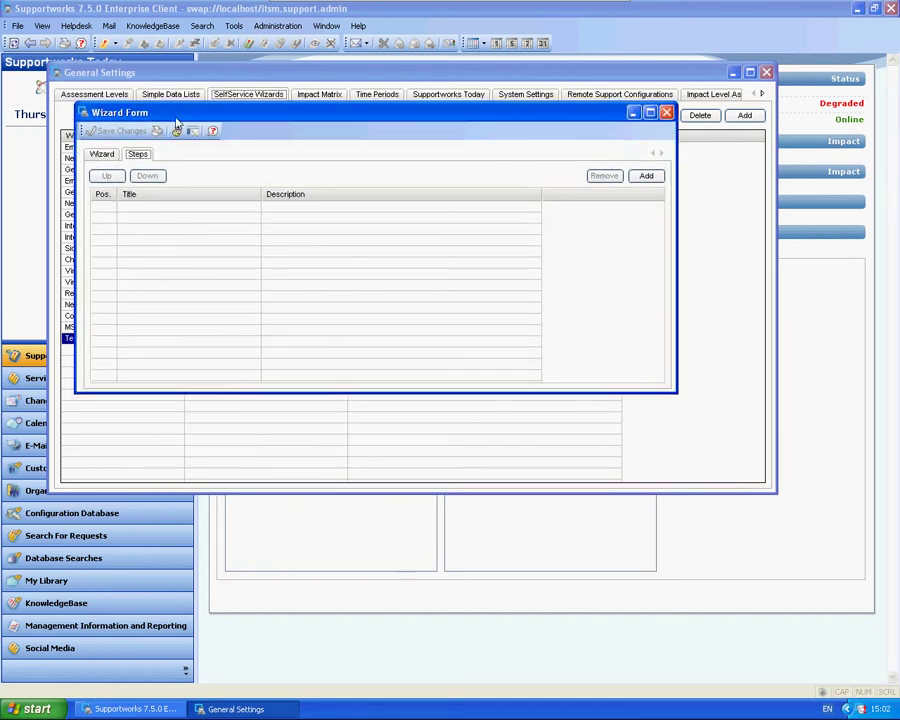
pyautogui.moveTo(677, 394); pyautogui.dragTo(765, 487)
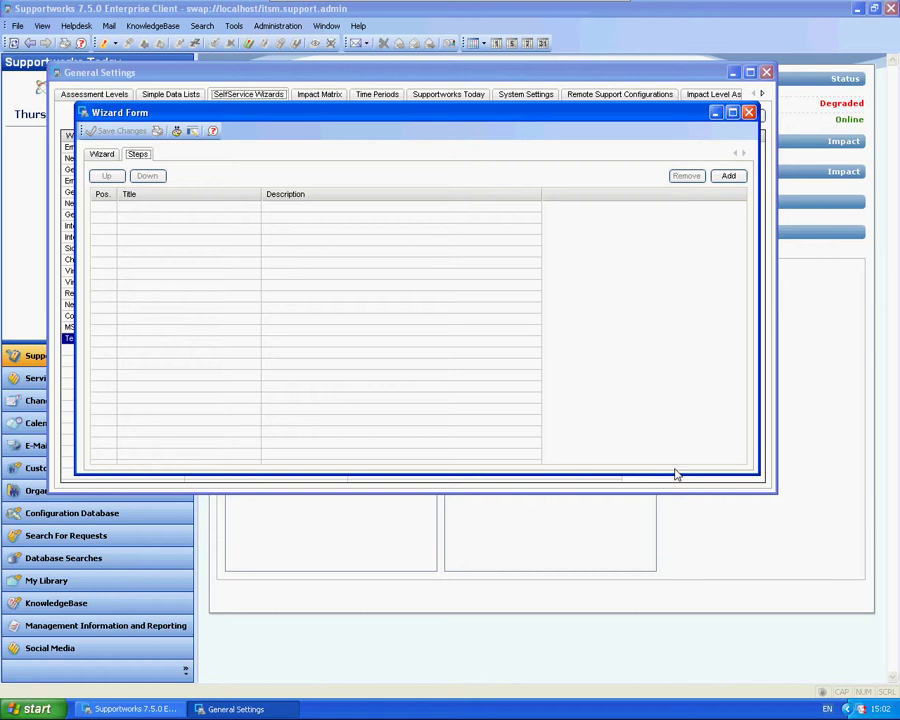
pyautogui.click(729, 176)
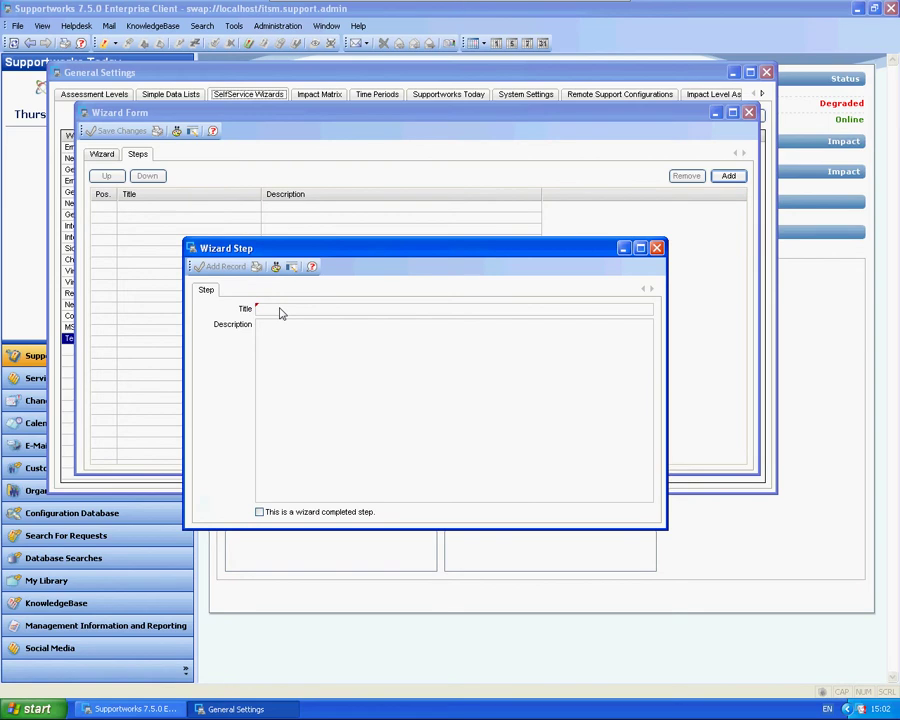
pyautogui.write('gather ing basic information')
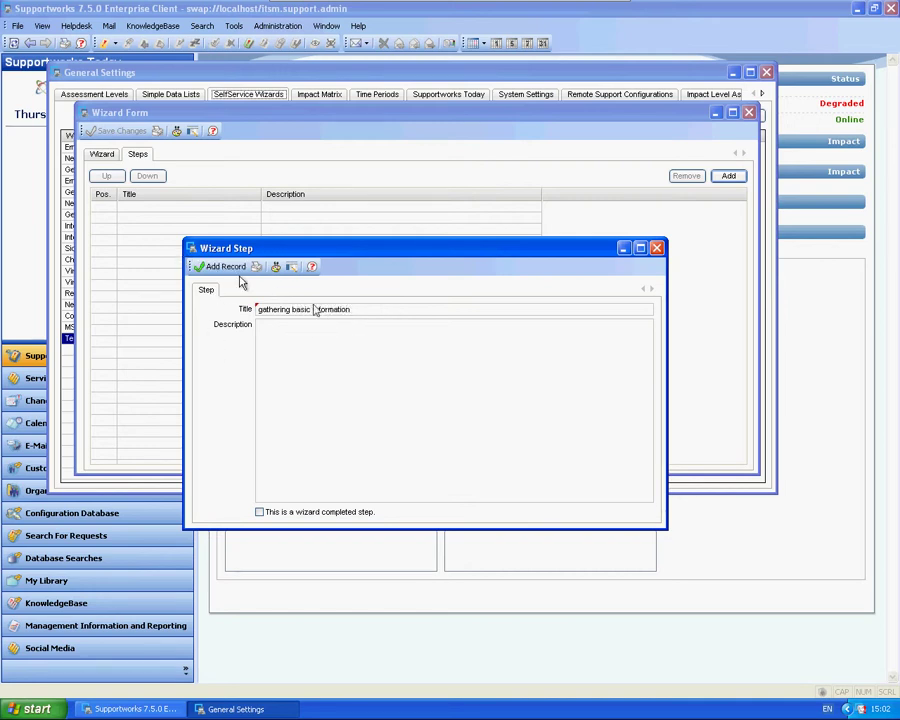
pyautogui.click(205, 266)
# Add two more wizard steps titled "hardware details" and "final checks"
pyautogui.click(728, 176)
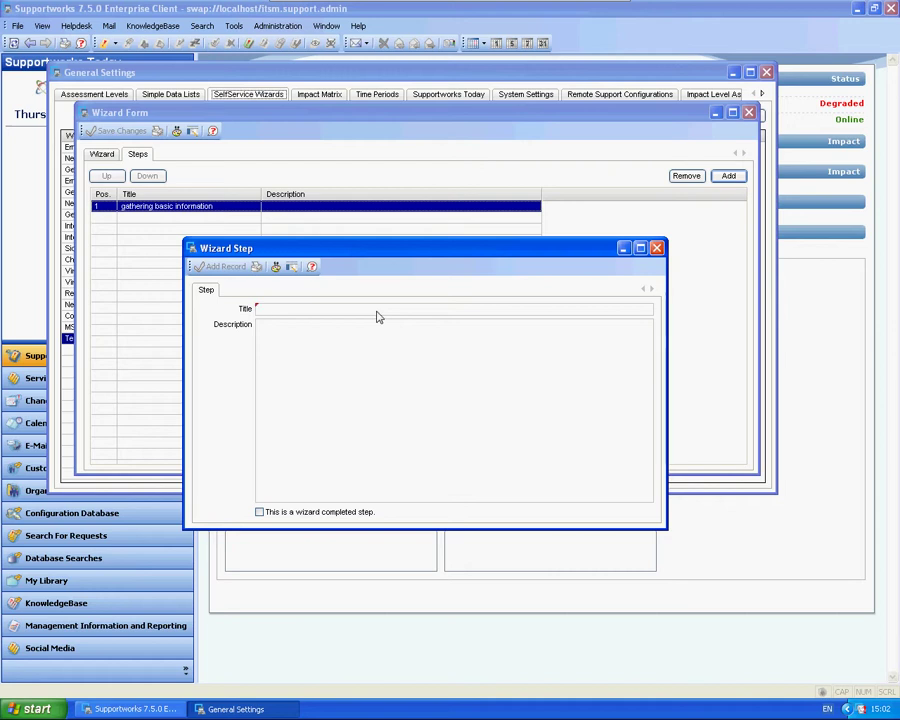
pyautogui.write('hardware details')
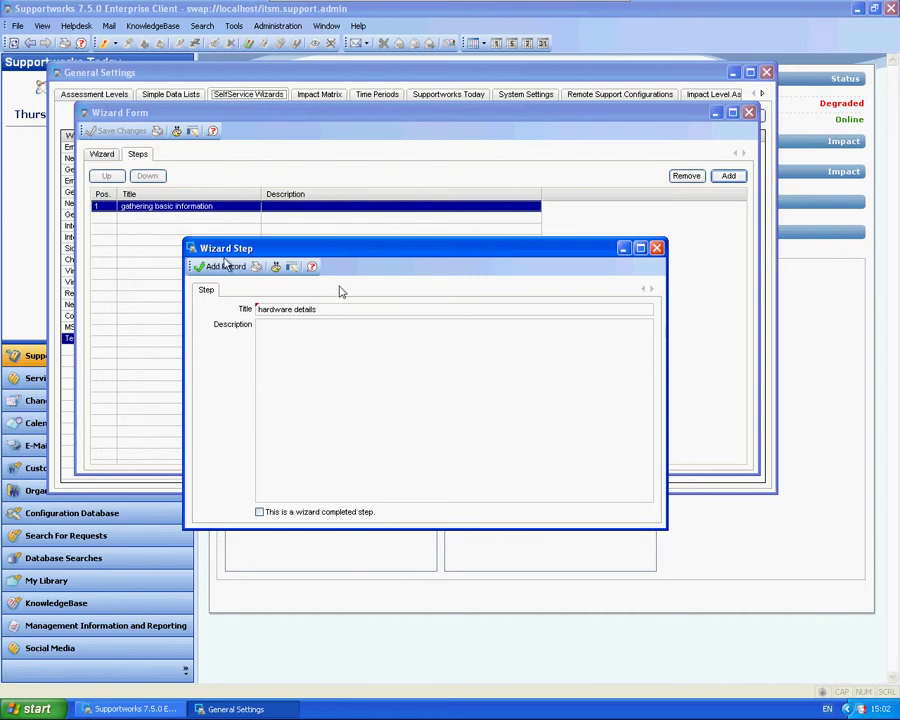
pyautogui.click(225, 266)
pyautogui.click(728, 177)
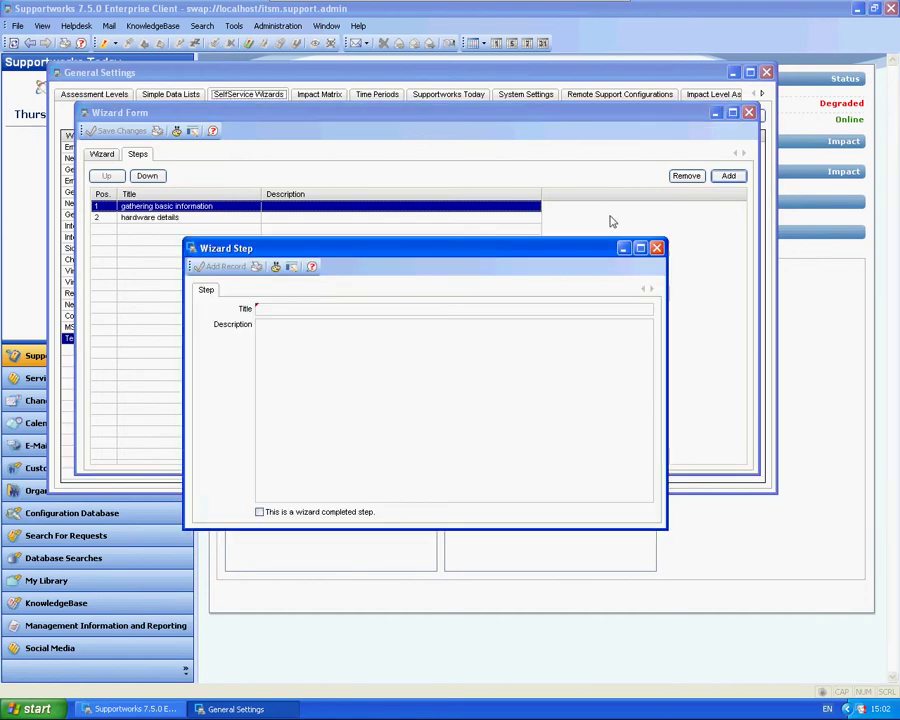
pyautogui.write('final checks')
pyautogui.click(225, 266)
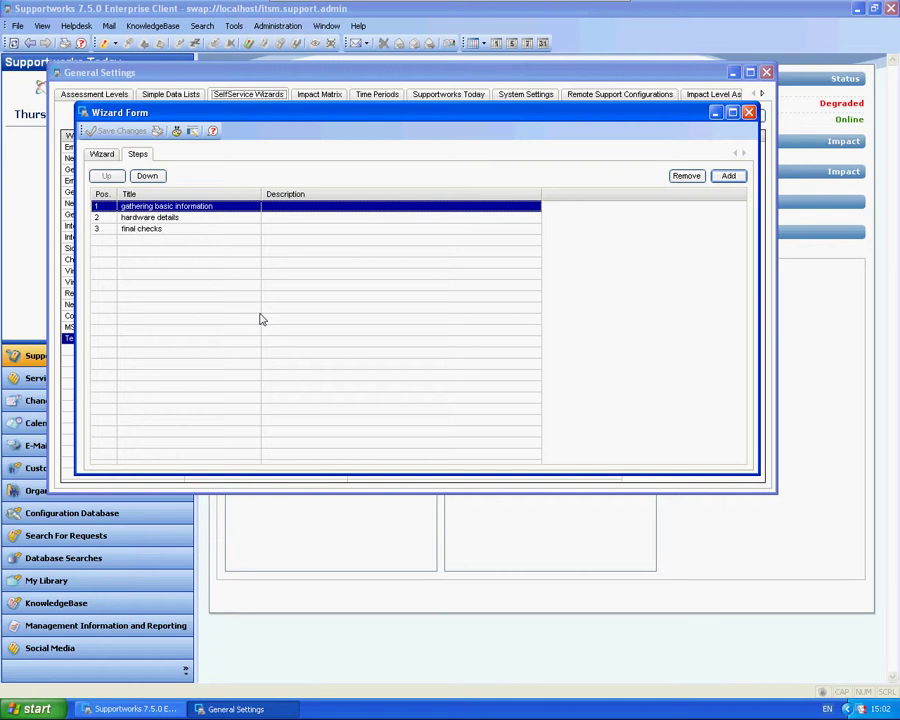
# Open the questions of the "gathering basic information" step and start a new question with its form enlarged
pyautogui.doubleClick(163, 208)
pyautogui.moveTo(297, 252); pyautogui.dragTo(285, 155)
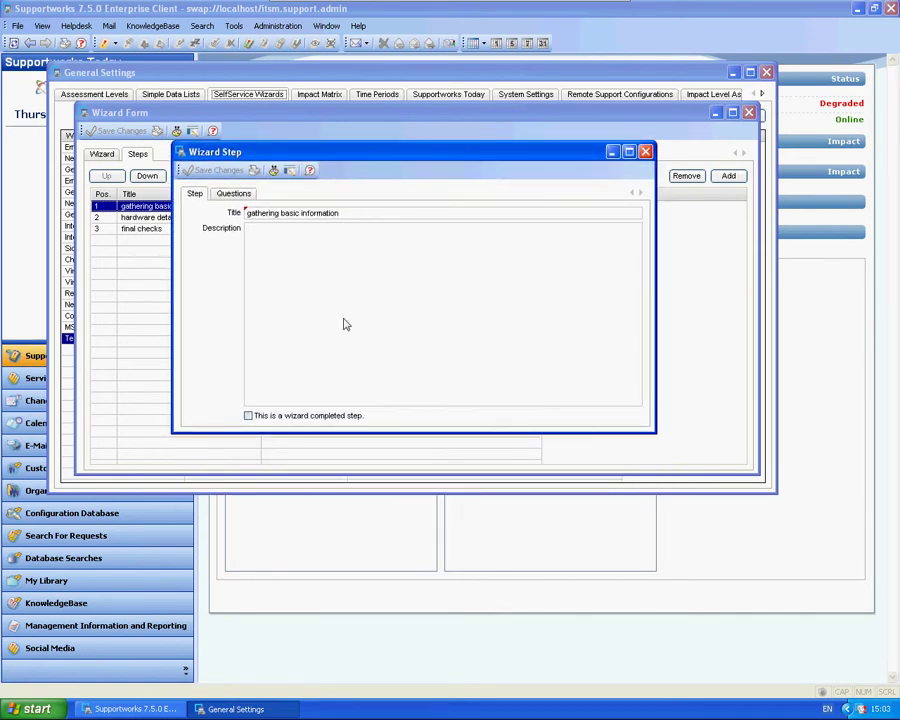
pyautogui.click(232, 195)
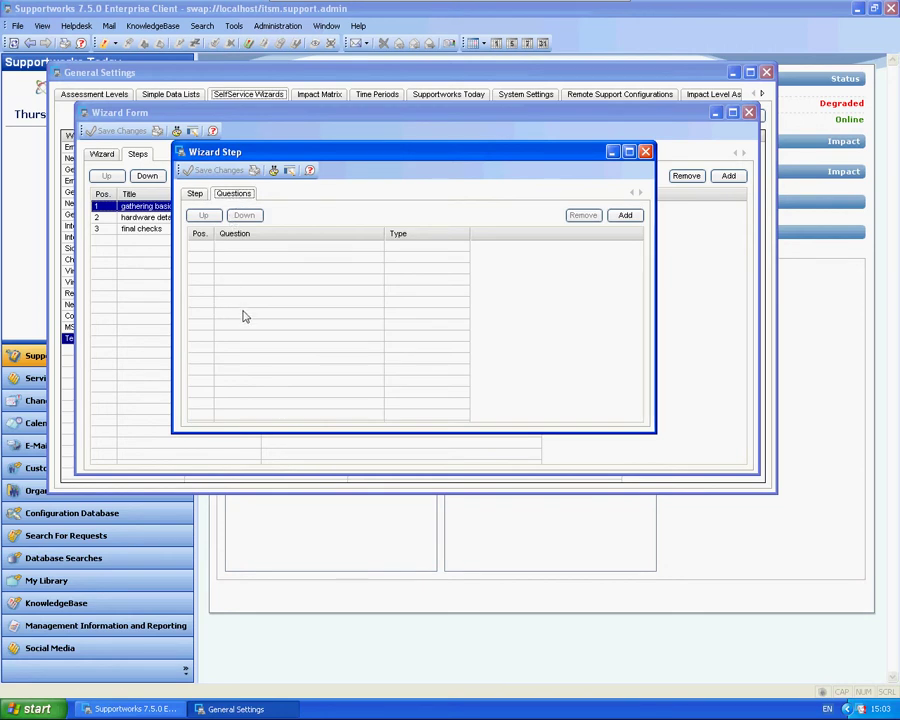
pyautogui.moveTo(656, 437); pyautogui.dragTo(801, 623)
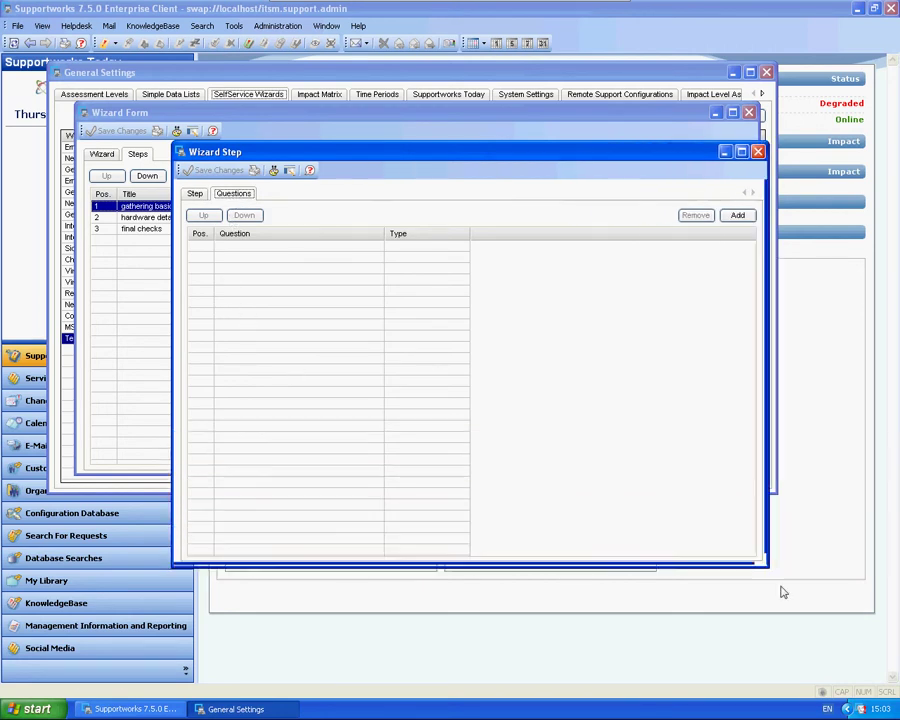
pyautogui.click(771, 215)
pyautogui.moveTo(514, 337); pyautogui.dragTo(754, 585)
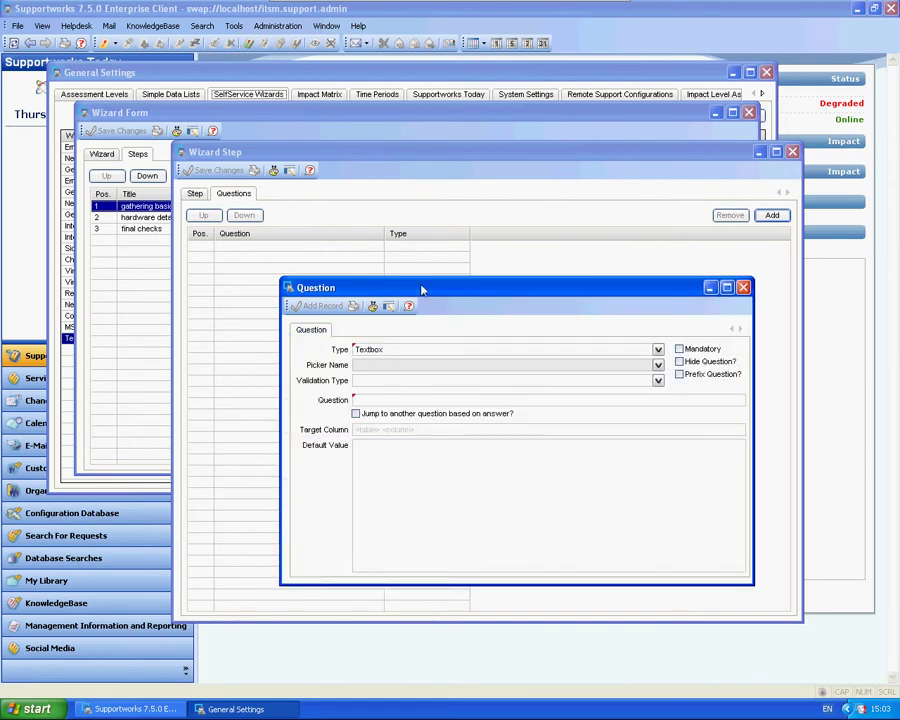
pyautogui.moveTo(422, 287); pyautogui.dragTo(311, 184)
# Try the Radiobox, Checkbox and Selectbox question types in turn and view the choices settings for each
pyautogui.click(545, 246)
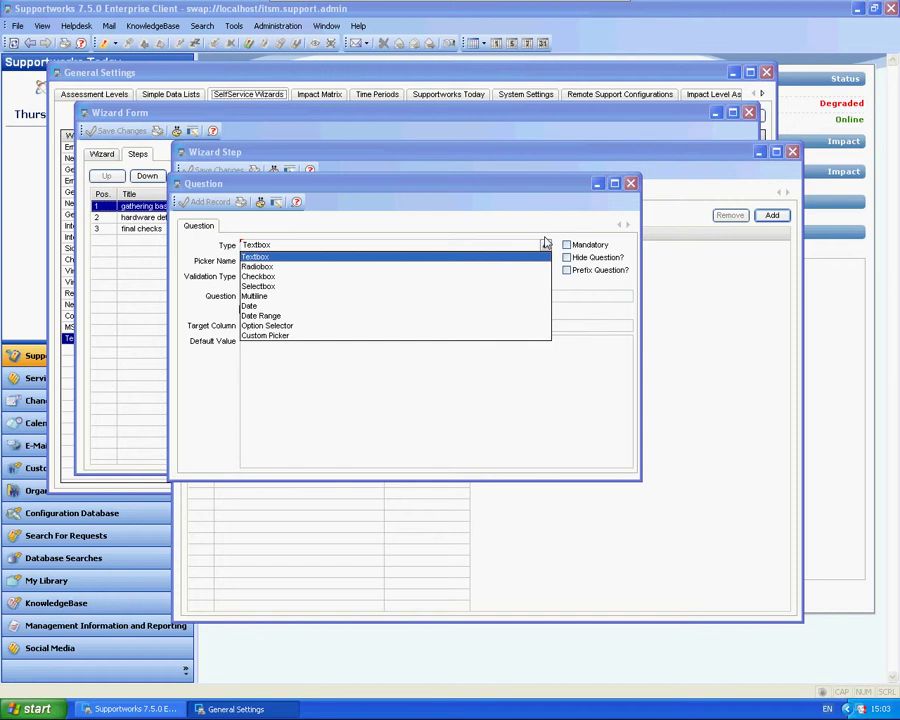
pyautogui.click(264, 267)
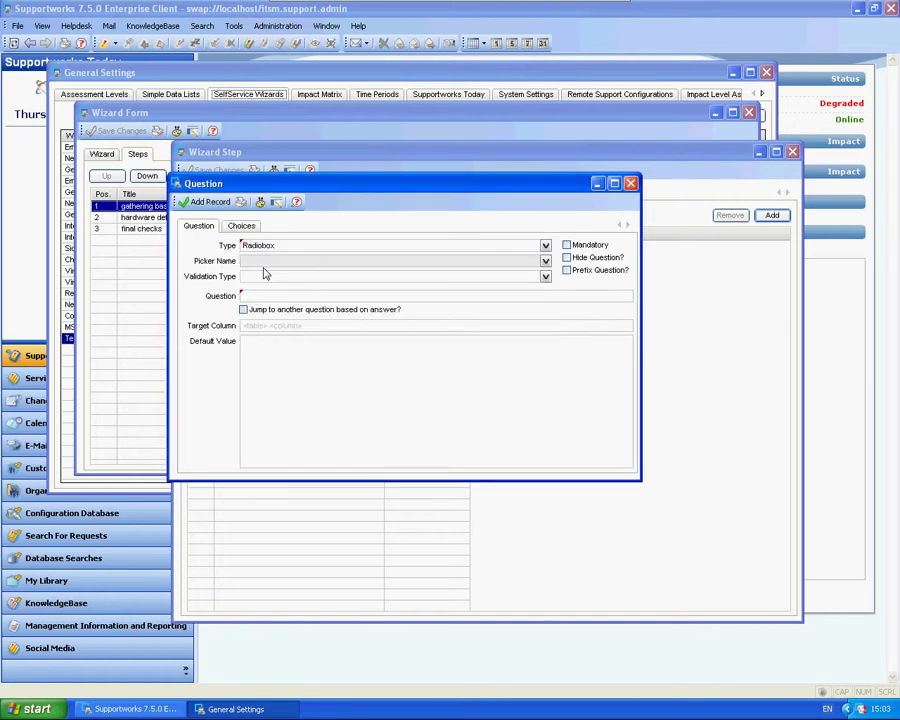
pyautogui.click(239, 229)
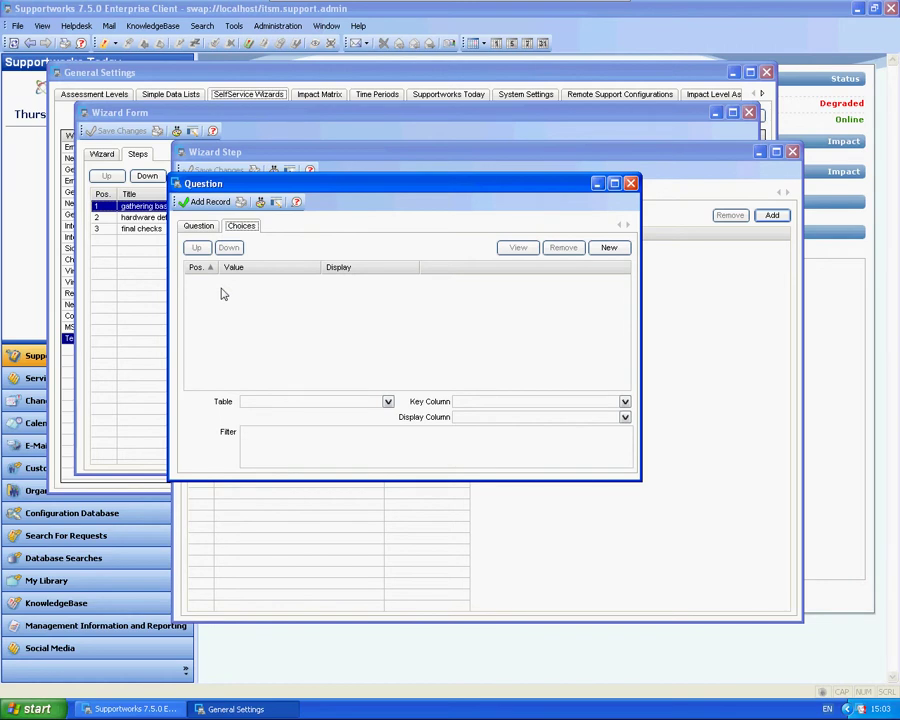
pyautogui.click(207, 229)
pyautogui.click(263, 247)
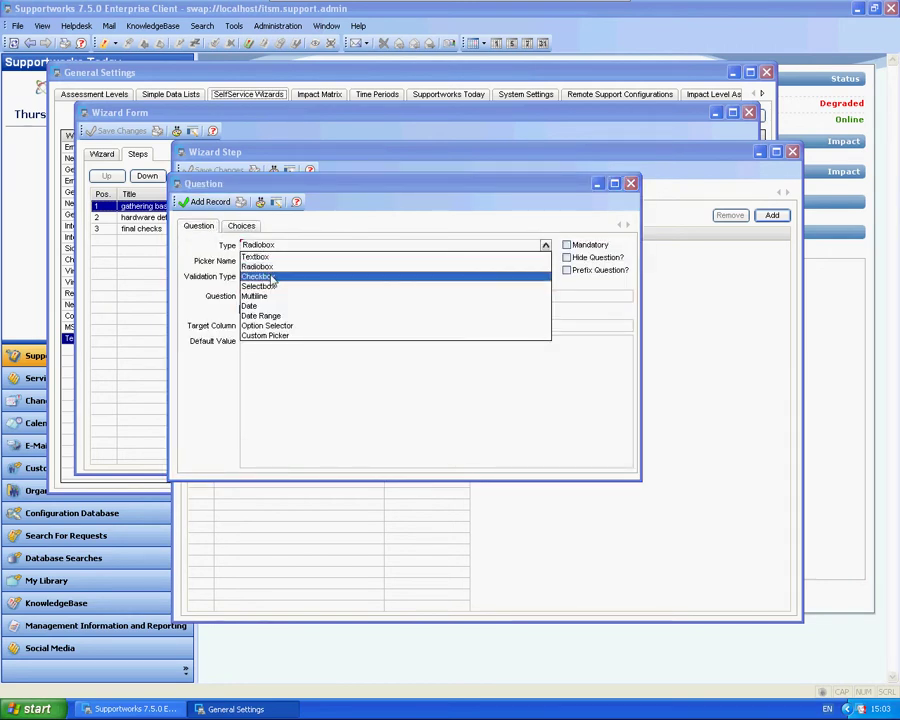
pyautogui.click(272, 277)
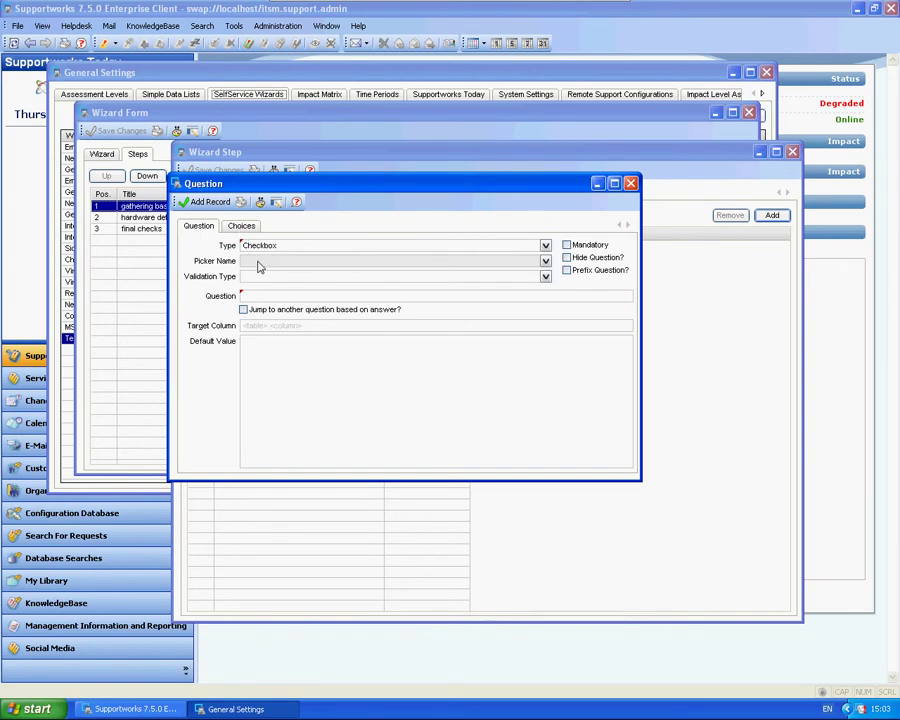
pyautogui.click(241, 226)
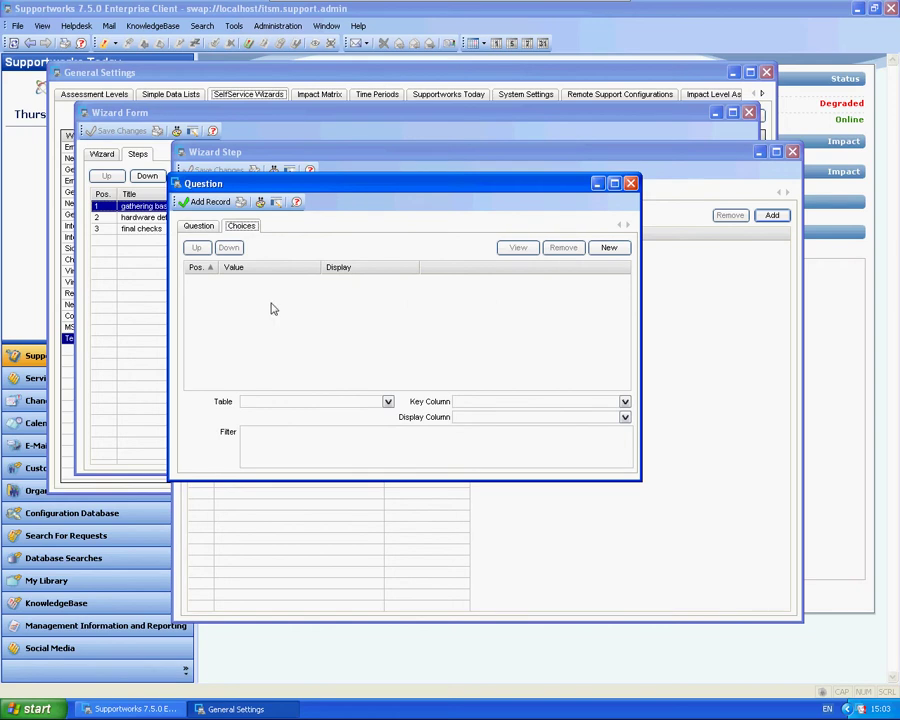
pyautogui.click(205, 228)
pyautogui.click(258, 245)
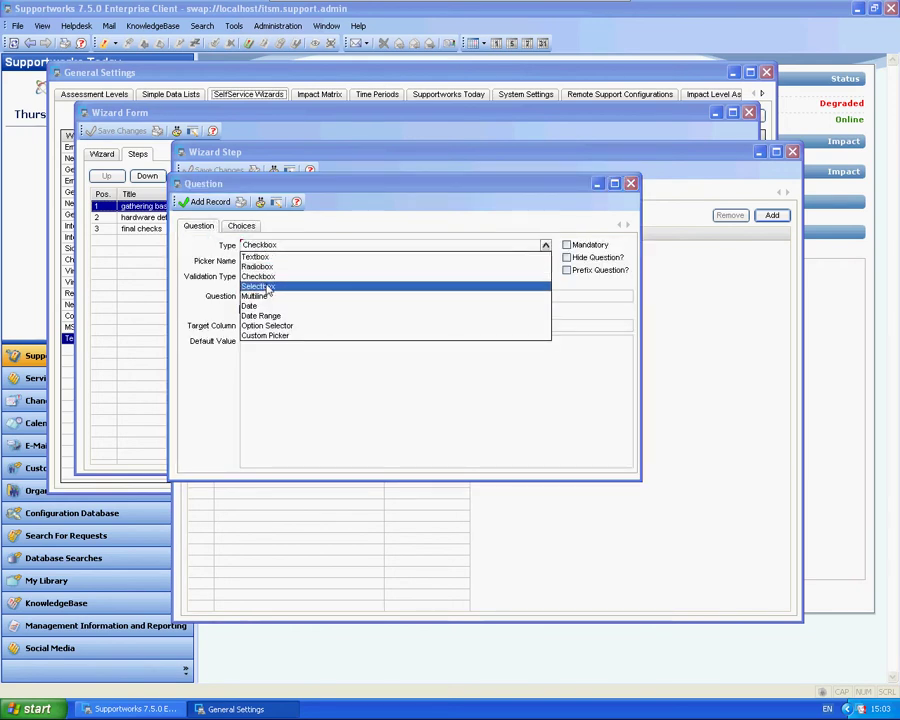
pyautogui.click(275, 288)
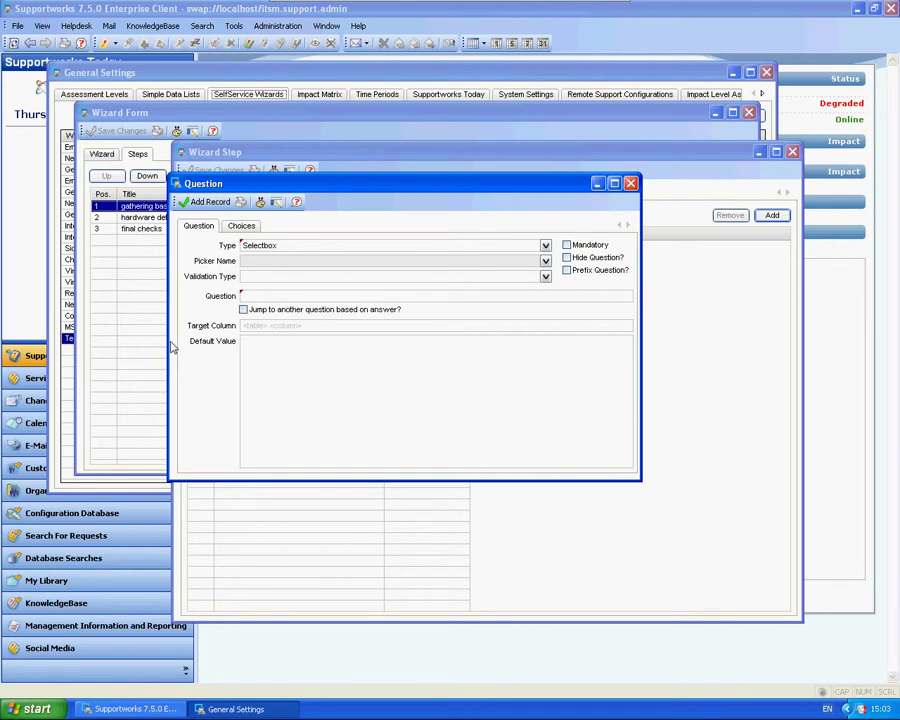
pyautogui.click(241, 226)
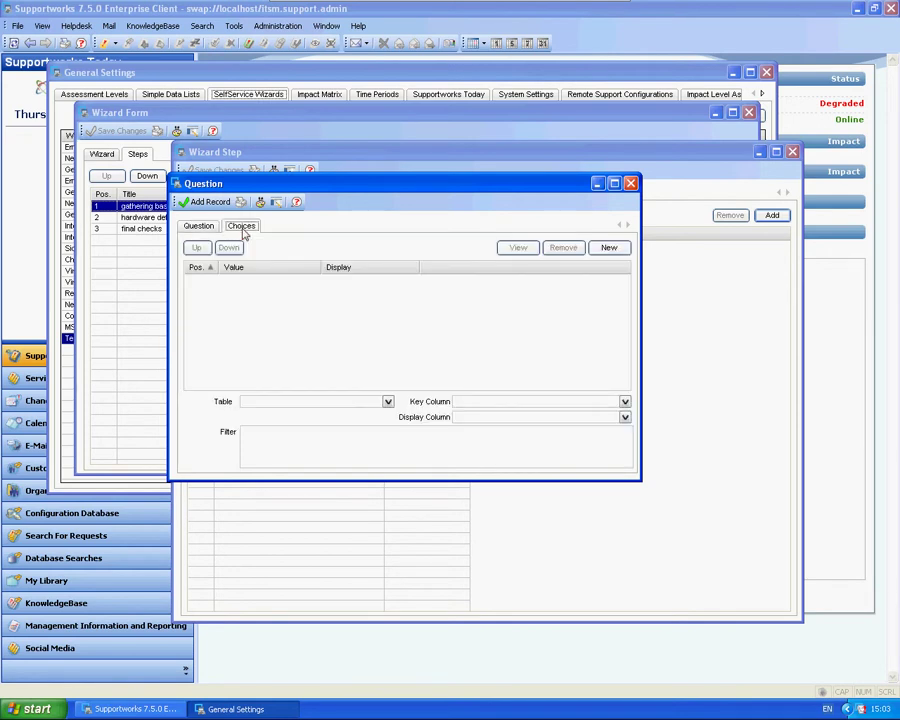
pyautogui.click(198, 226)
pyautogui.click(255, 249)
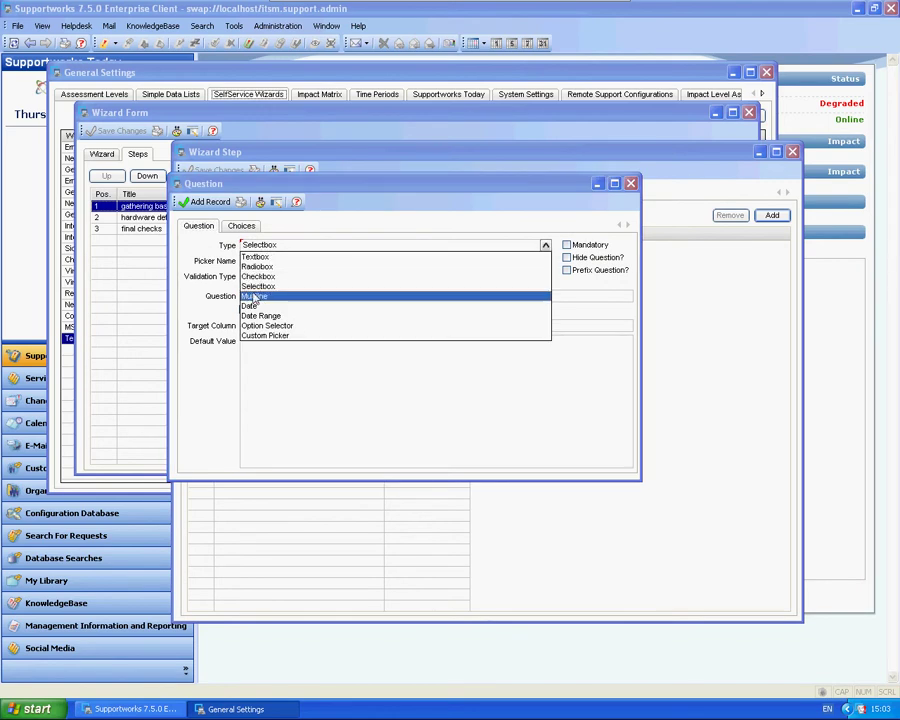
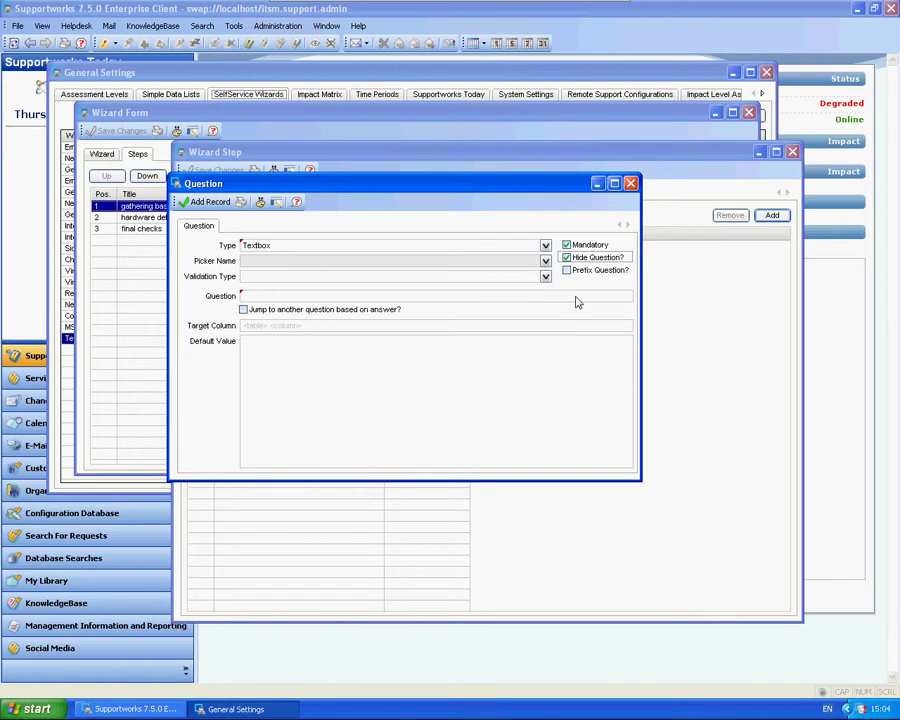
# Enable Prefix Question, disable Hide Question, and add the question "Please advise the first name of the new starter?" to the step
pyautogui.click(567, 271)
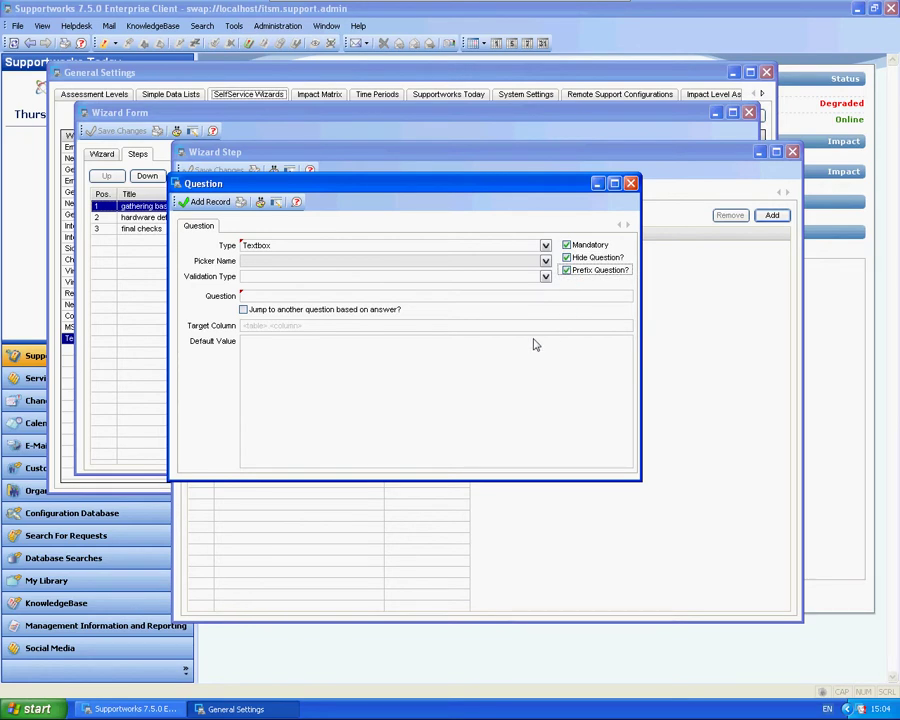
pyautogui.click(567, 258)
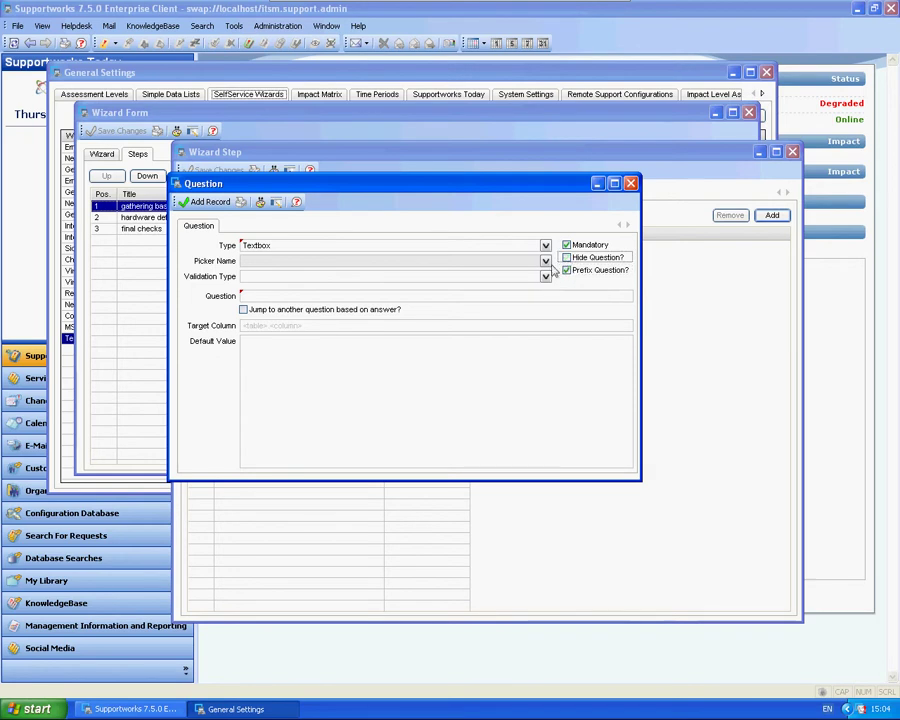
pyautogui.click(248, 296)
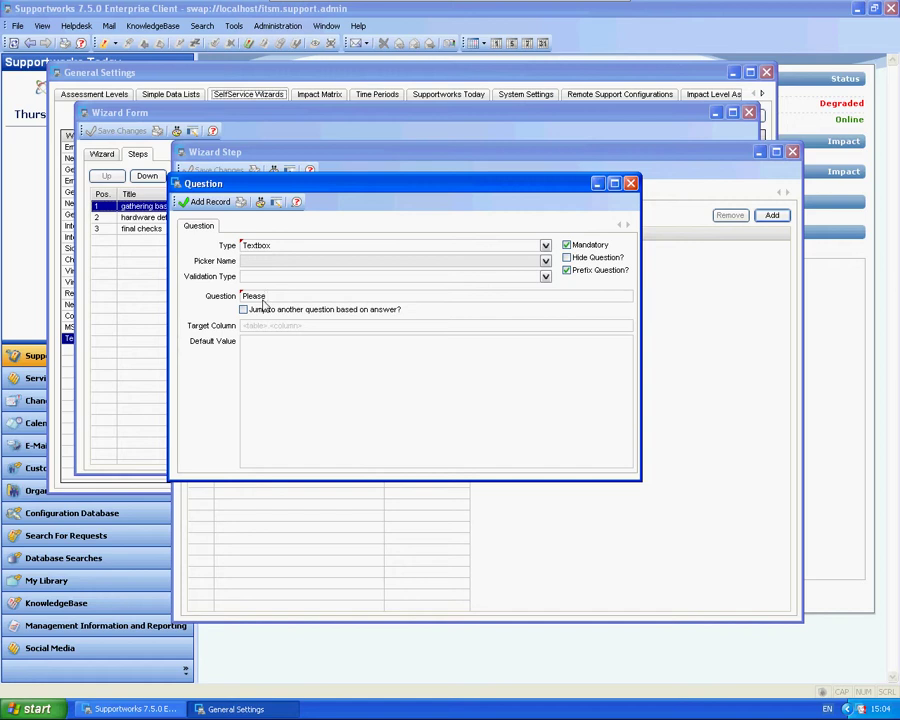
pyautogui.write('Please advise of your first name?')
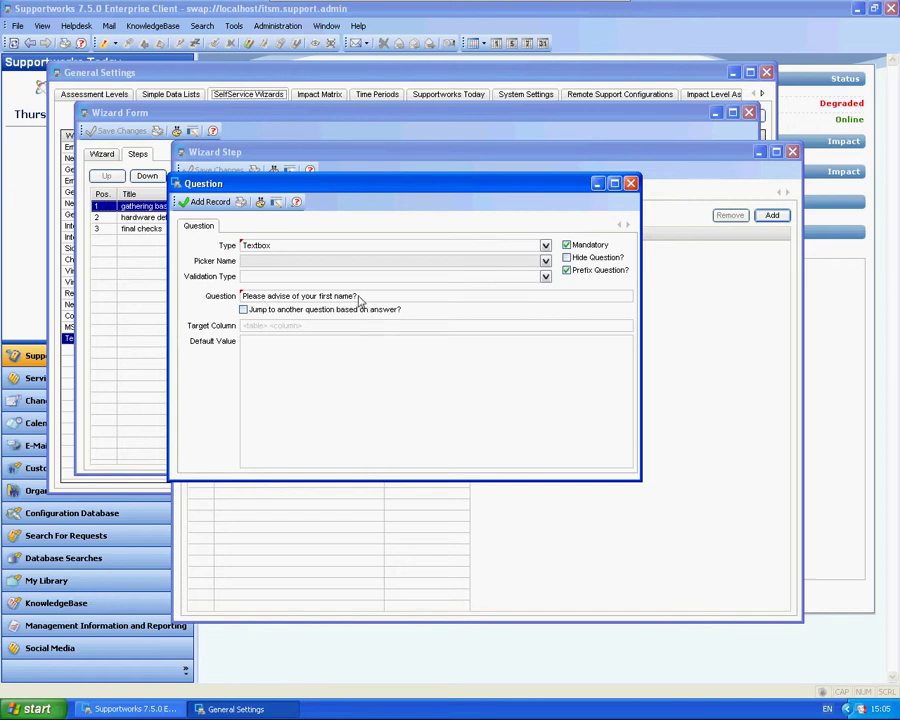
pyautogui.moveTo(358, 298); pyautogui.dragTo(292, 303)
pyautogui.write('the first name of the new starter')
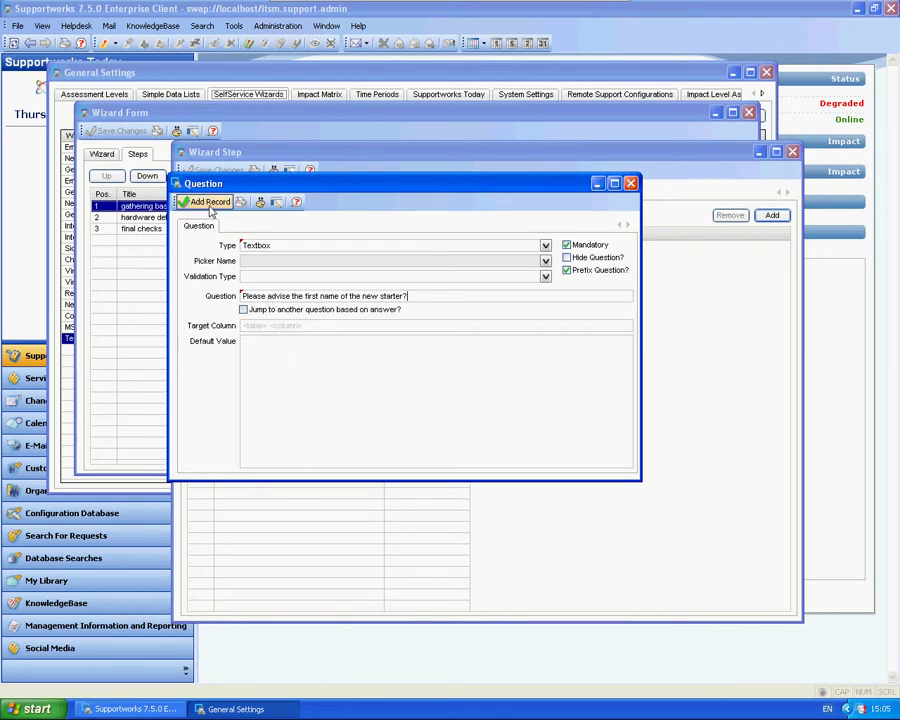
pyautogui.click(284, 357)
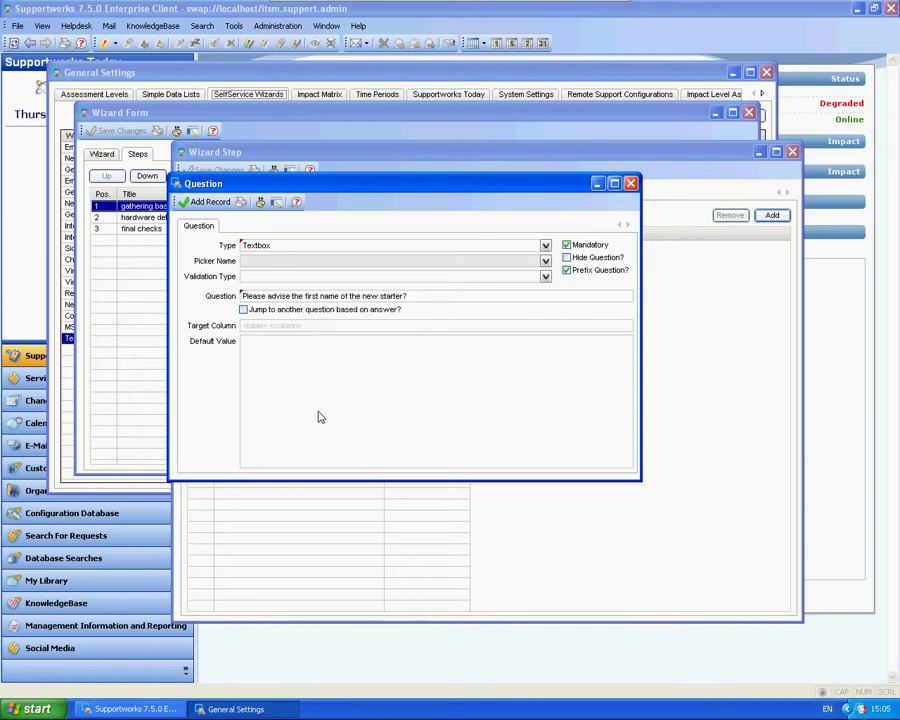
pyautogui.click(207, 203)
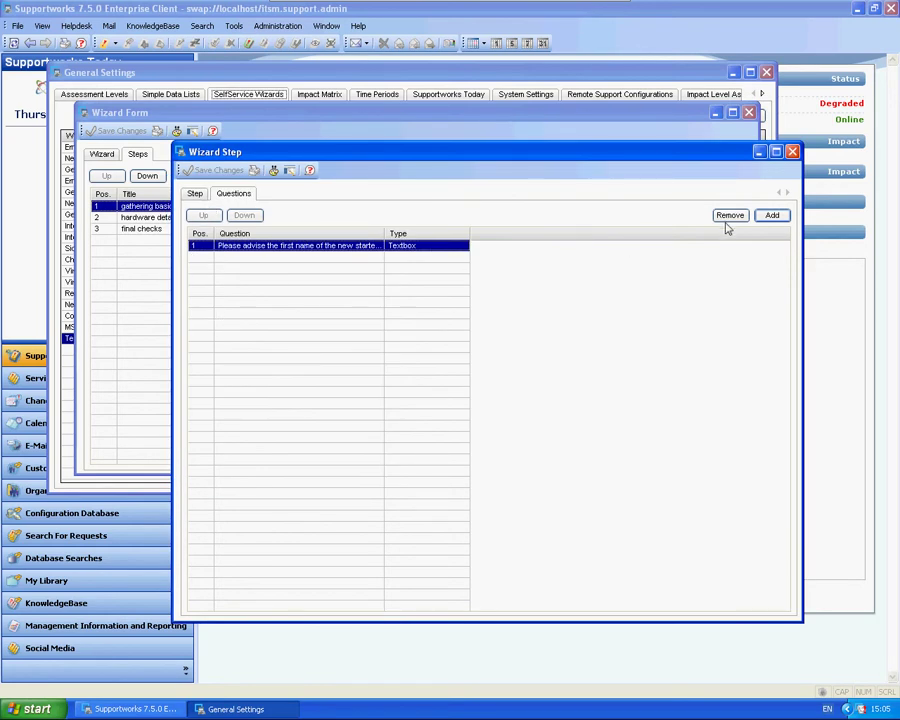
# Start another Textbox question for the step and make it mandatory and prefixed
pyautogui.click(772, 215)
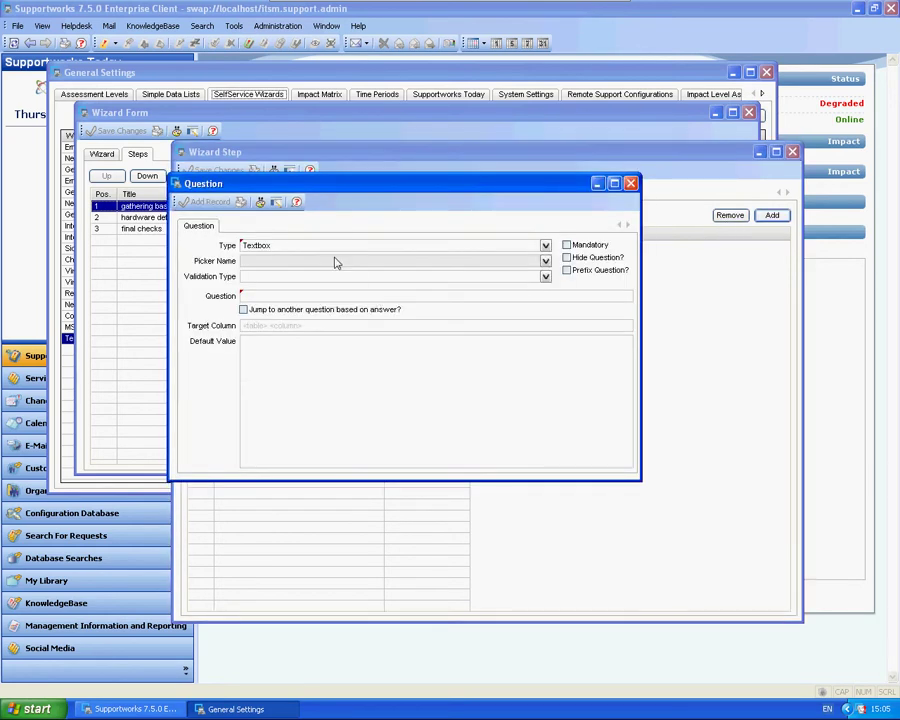
pyautogui.click(278, 247)
pyautogui.click(277, 252)
pyautogui.click(566, 244)
pyautogui.click(566, 270)
# Word the question "Please advise of the surname of the new starter" and add it to the step
pyautogui.click(468, 297)
pyautogui.write('Please advise of surname for')
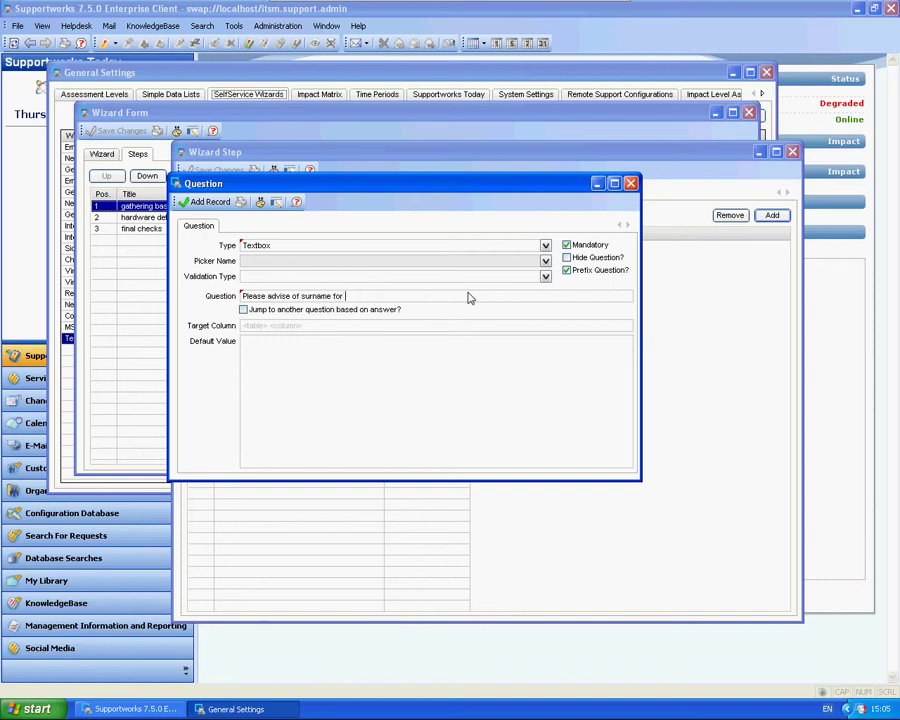
pyautogui.press('BackSpace')
pyautogui.press('BackSpace')
pyautogui.press('BackSpace')
pyautogui.press('BackSpace')
pyautogui.press('BackSpace')
pyautogui.press('BackSpace')
pyautogui.press('BackSpace')
pyautogui.write('name of the new start')
pyautogui.click(197, 201)
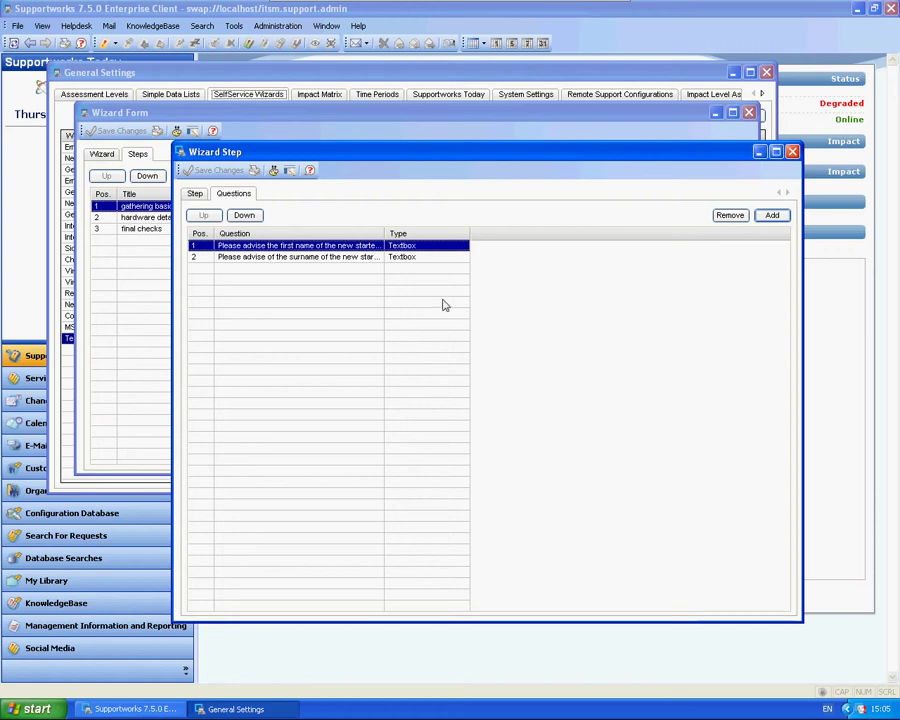
# Close the "gathering basic information" step and open the questions of the "hardware details" step
pyautogui.click(290, 258)
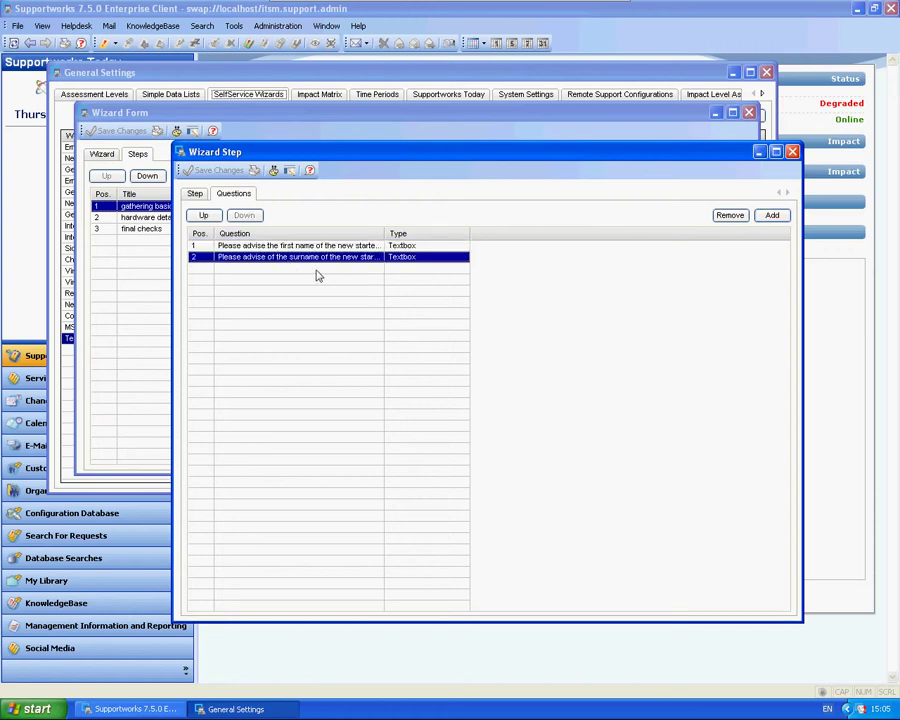
pyautogui.click(196, 195)
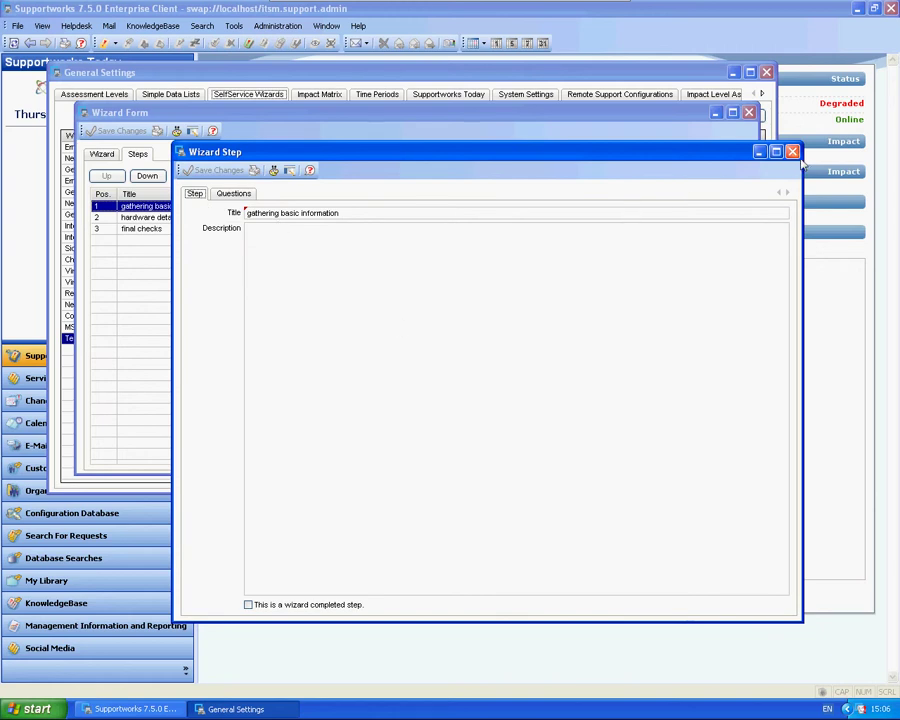
pyautogui.press('Escape')
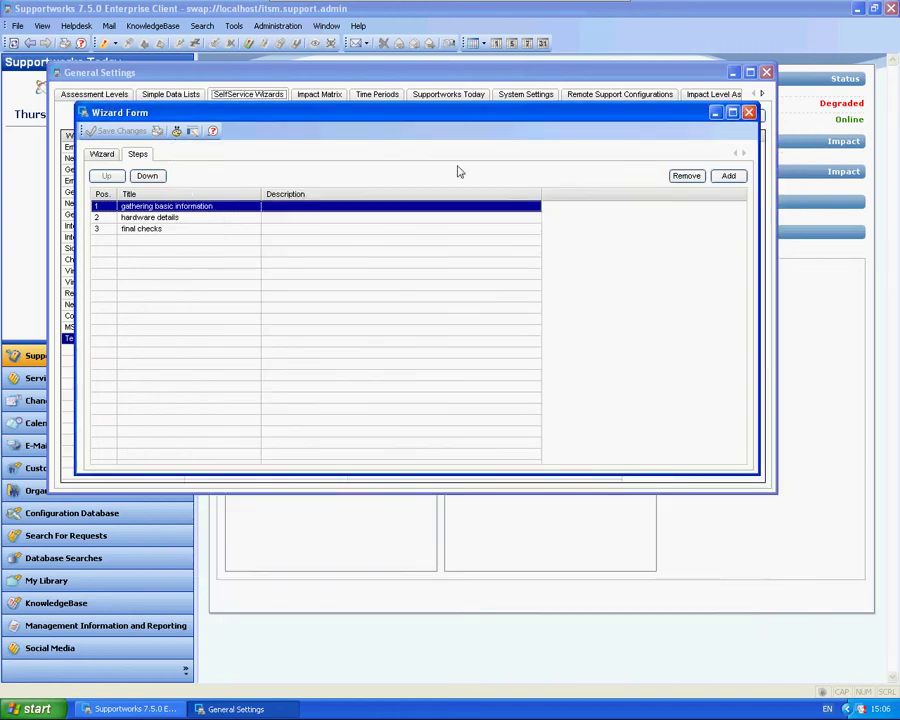
pyautogui.doubleClick(156, 218)
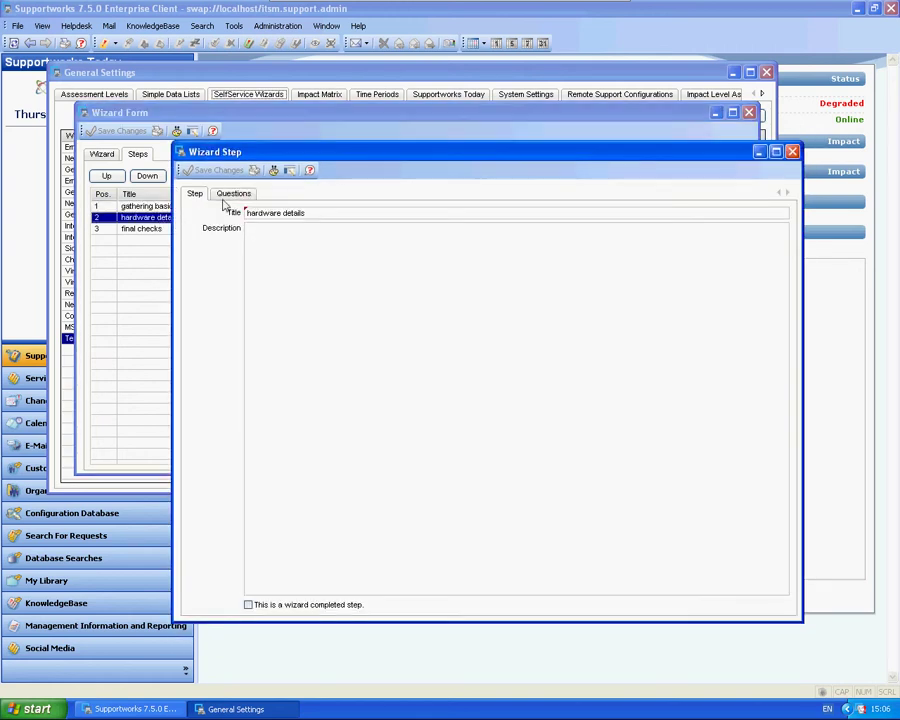
pyautogui.click(230, 196)
# Start a new Radiobox question worded "Please select desktop required?" in the "hardware details" step
pyautogui.click(772, 215)
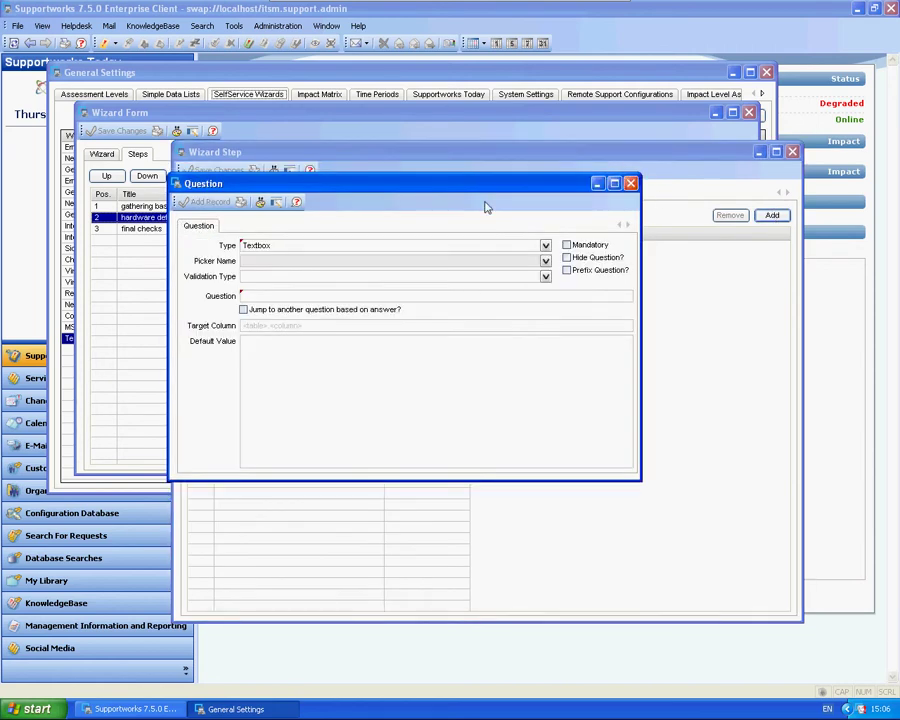
pyautogui.click(544, 245)
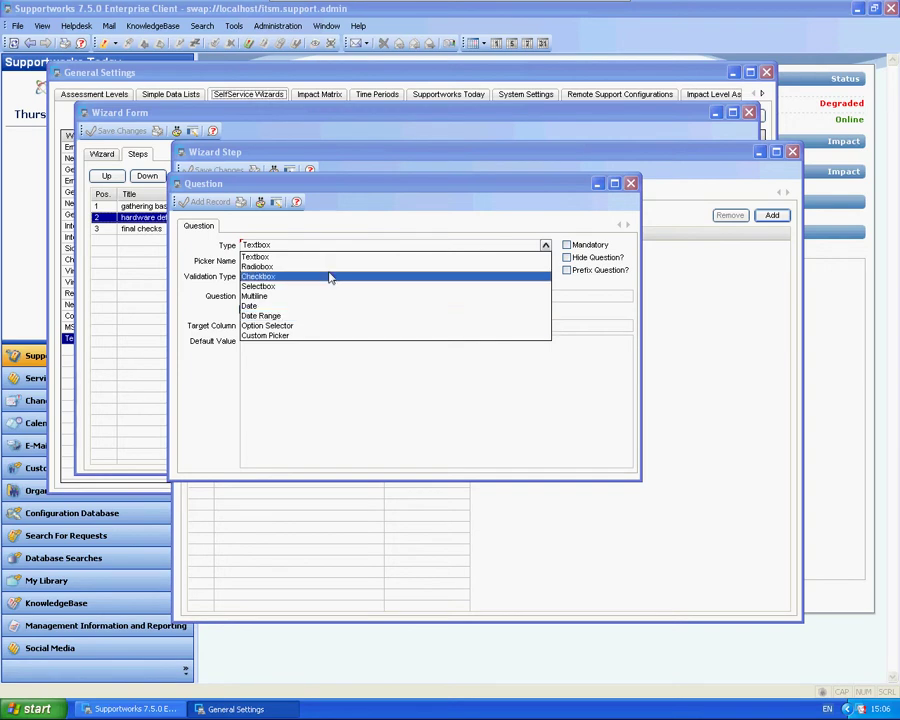
pyautogui.click(295, 266)
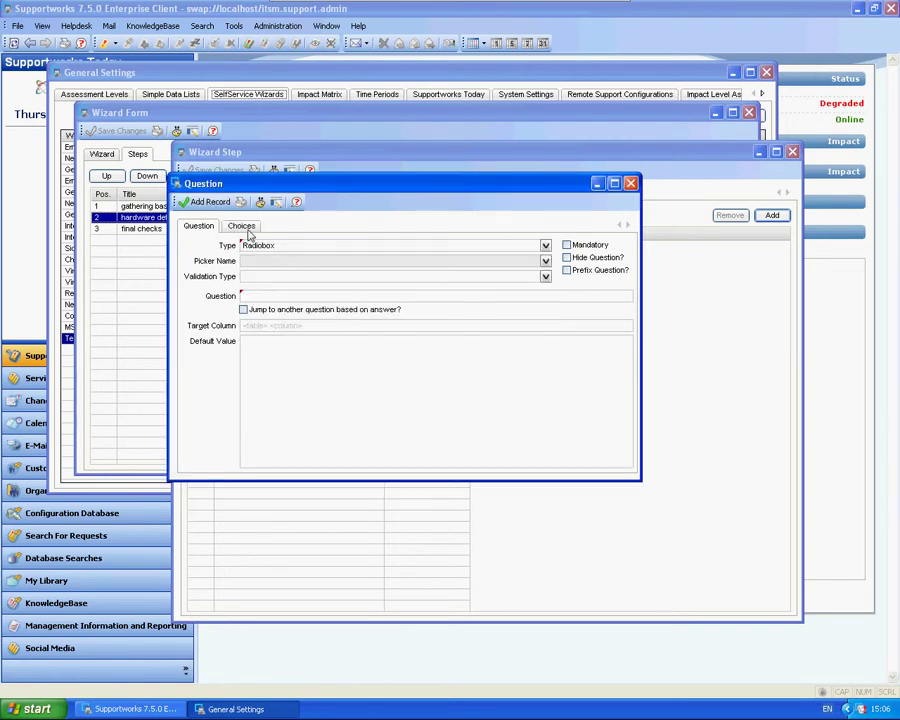
pyautogui.click(267, 294)
pyautogui.write('Please select dce')
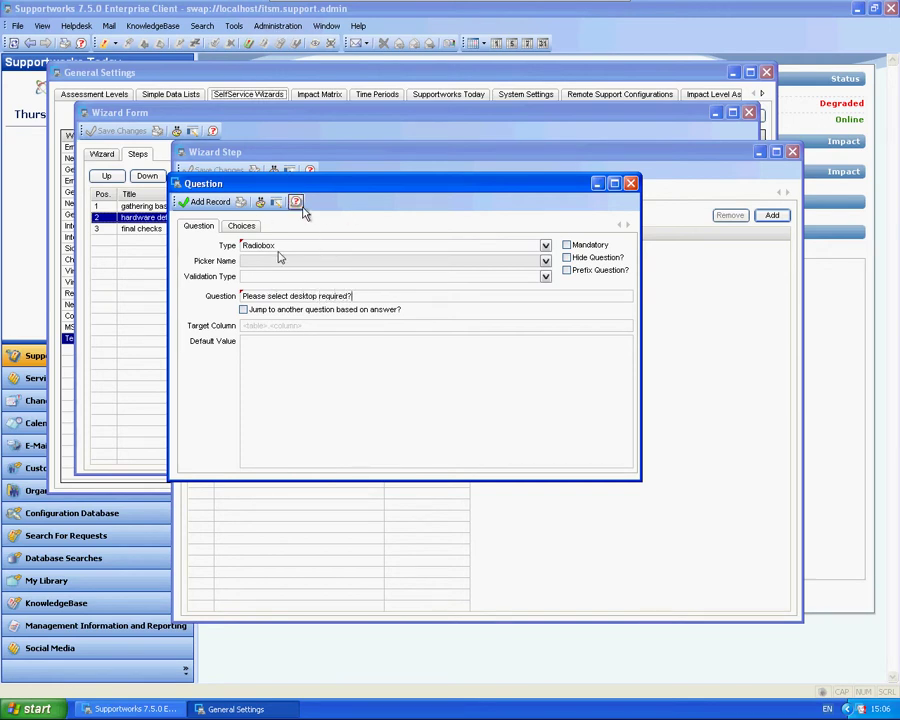
# Add a choice to the desktop question with "Dell Workstation" as both its value and display text
pyautogui.click(243, 226)
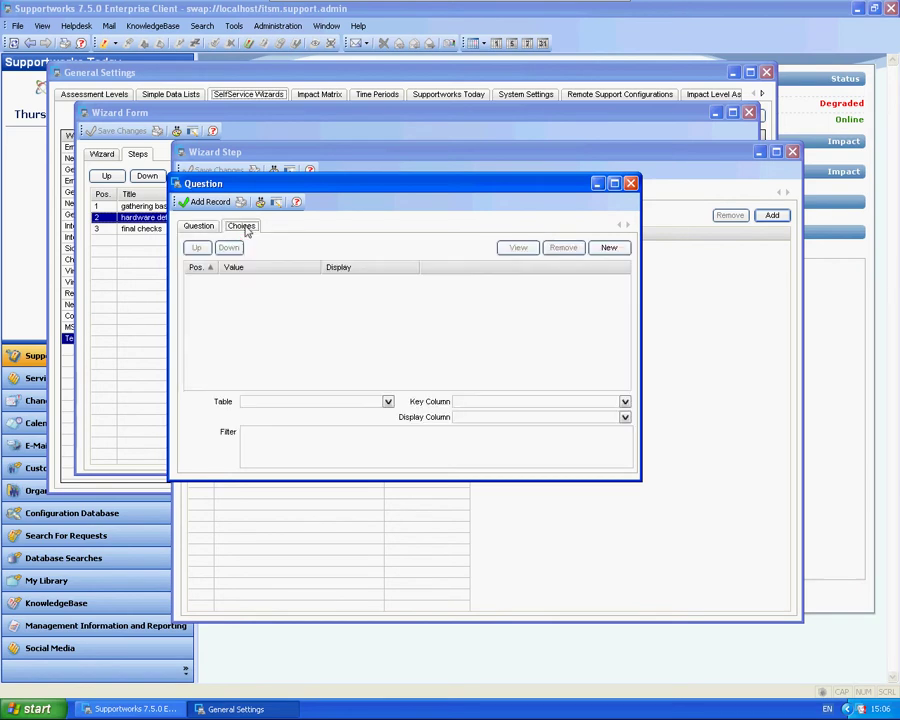
pyautogui.click(608, 247)
pyautogui.moveTo(420, 316); pyautogui.dragTo(398, 242)
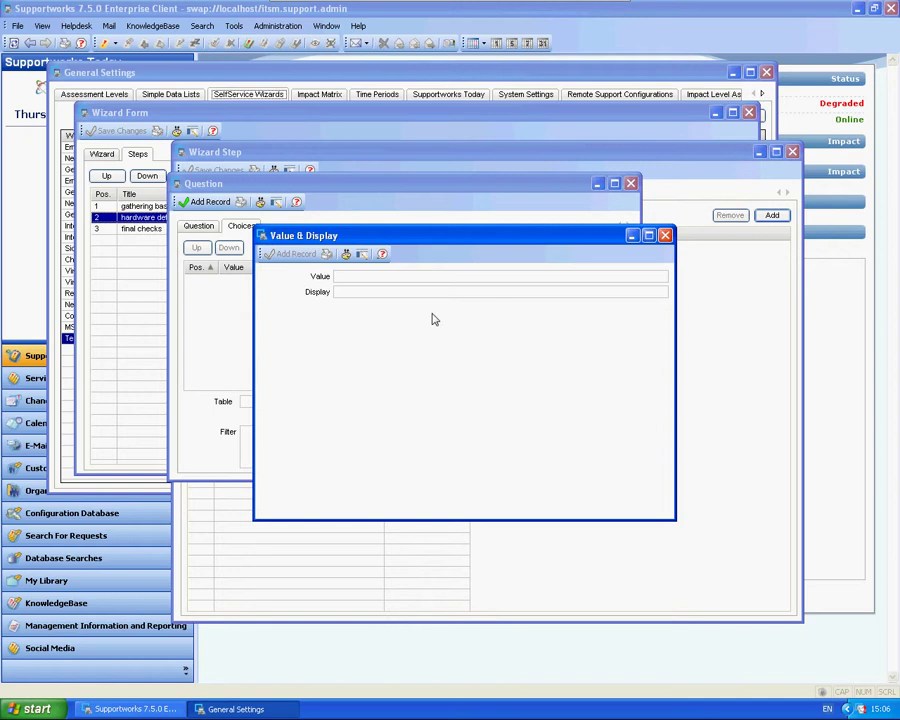
pyautogui.write('Dell Workstar')
pyautogui.write('ion')
pyautogui.moveTo(406, 279); pyautogui.dragTo(266, 284)
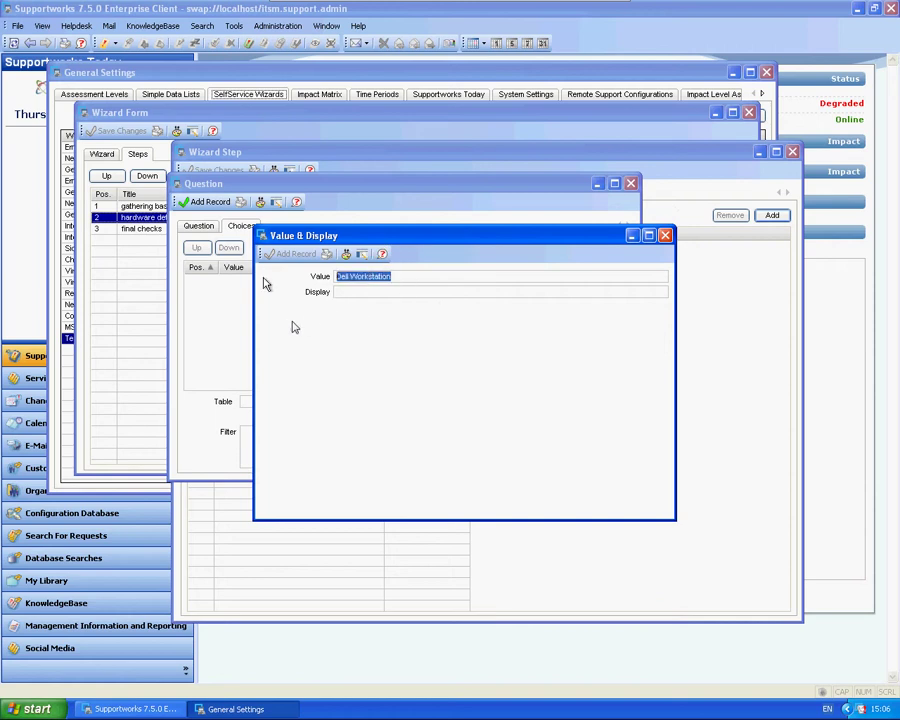
pyautogui.hotkey('ctrl', 'c')
pyautogui.click(361, 291)
pyautogui.hotkey('ctrl', 'v')
pyautogui.click(290, 253)
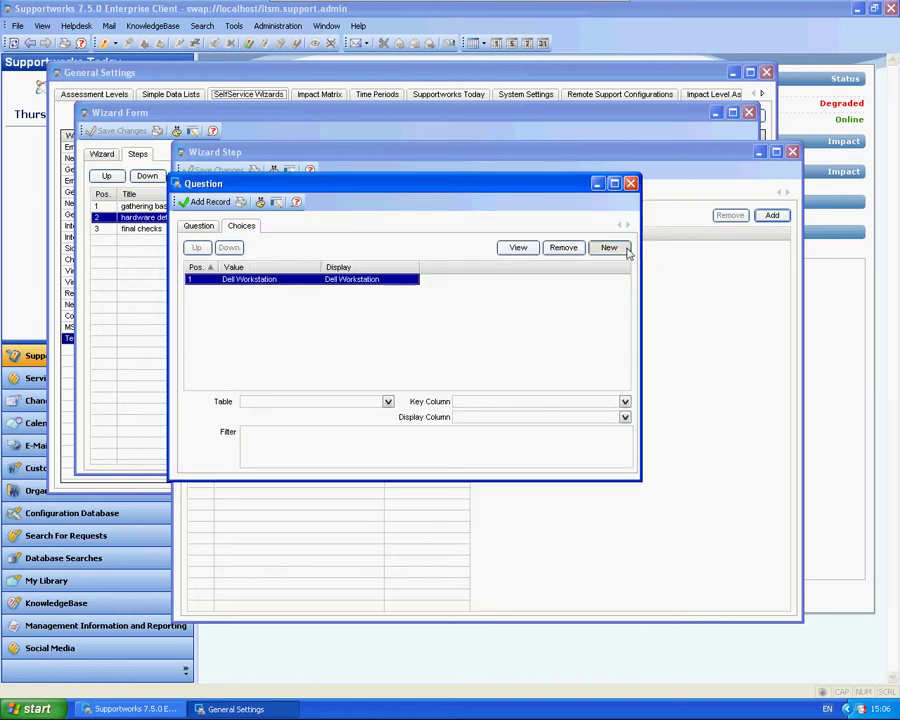
# Add a second choice with "Macbook" as both its value and display text
pyautogui.click(626, 252)
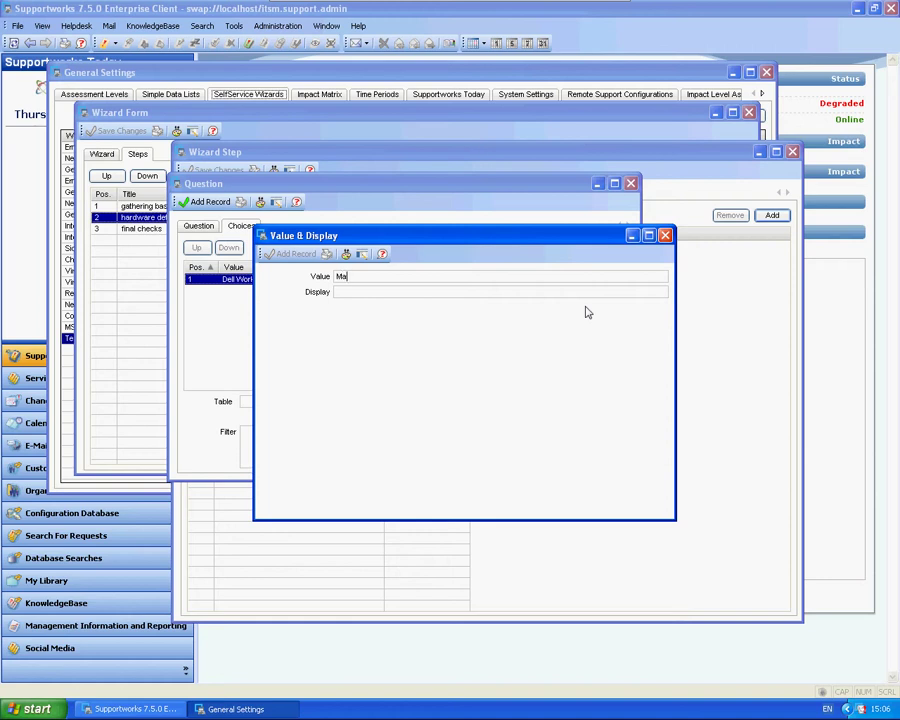
pyautogui.moveTo(370, 277); pyautogui.dragTo(291, 281)
pyautogui.hotkey('ctrl', 'c')
pyautogui.click(367, 292)
pyautogui.hotkey('ctrl', 'v')
pyautogui.click(290, 254)
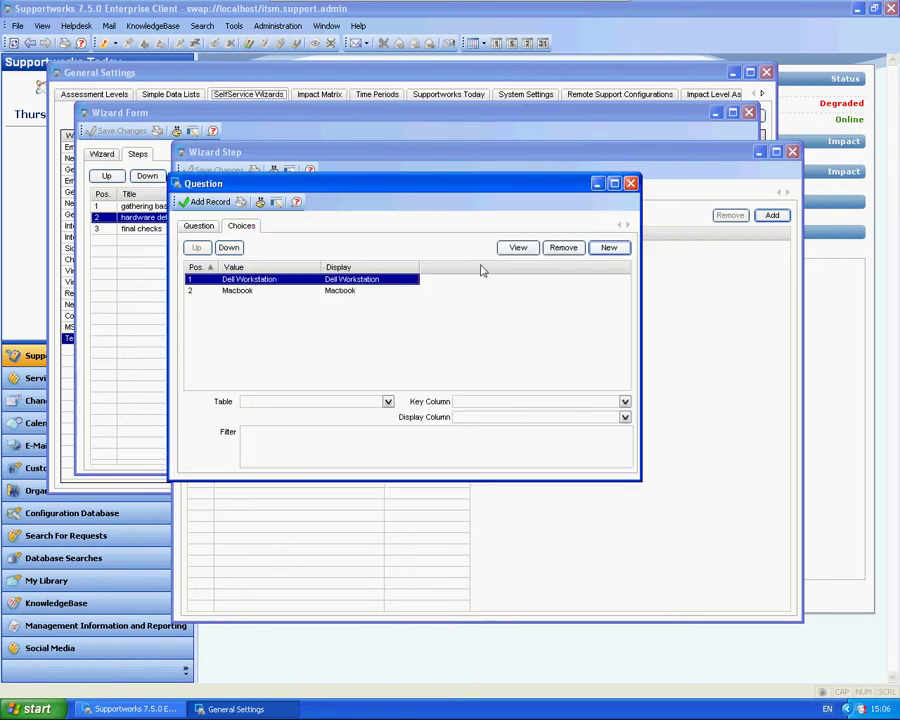
# Add a third choice with "Dell Lattitude" as both its value and display text
pyautogui.click(604, 246)
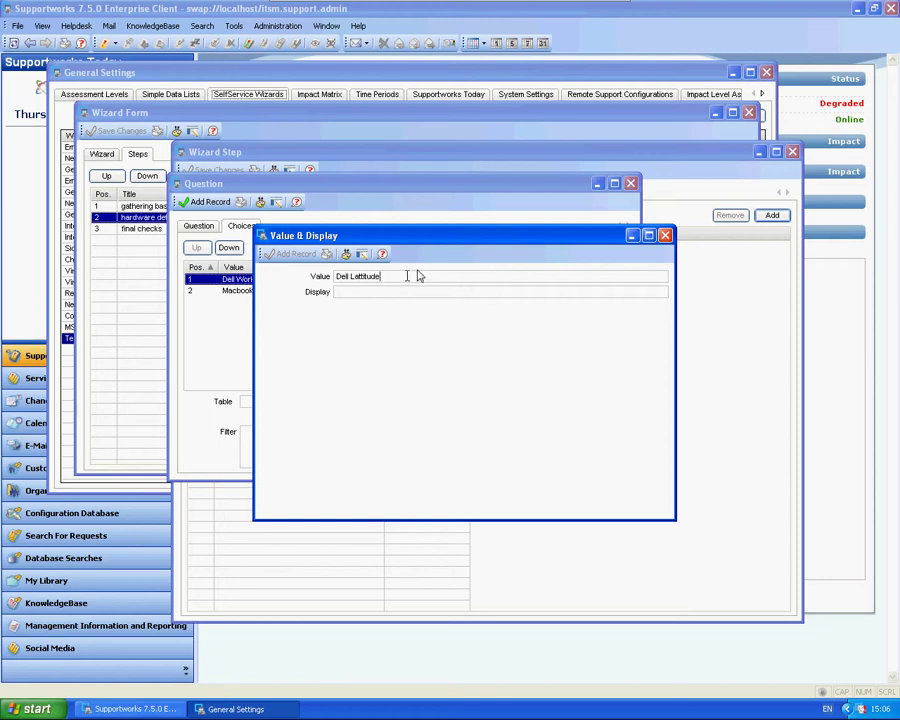
pyautogui.moveTo(416, 276); pyautogui.dragTo(338, 277)
pyautogui.hotkey('ctrl', 'c')
pyautogui.click(372, 291)
pyautogui.hotkey('ctrl', 'v')
pyautogui.click(283, 254)
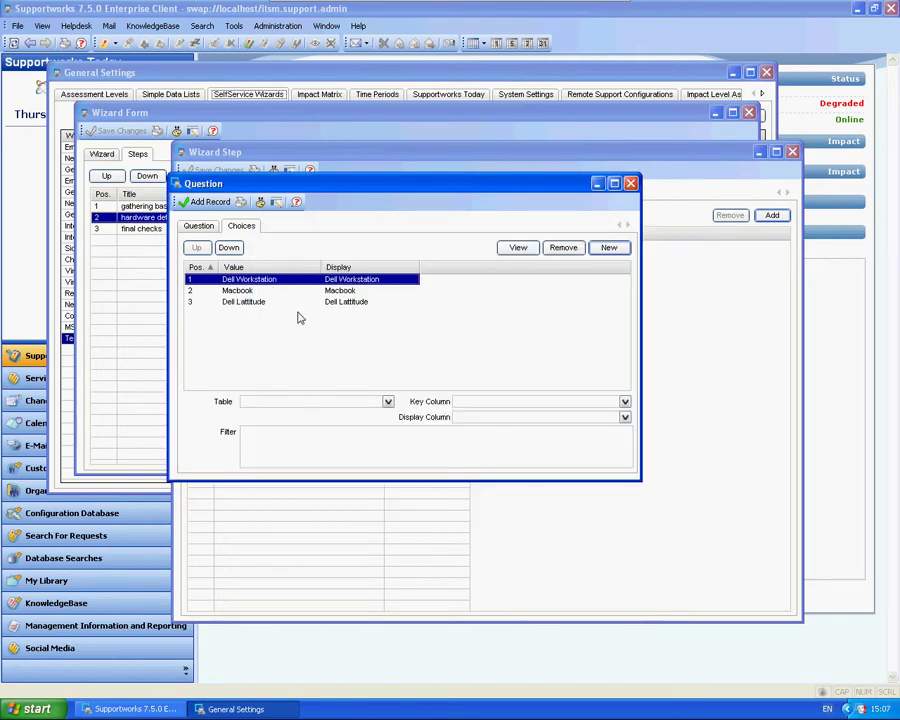
pyautogui.click(281, 291)
pyautogui.click(270, 299)
pyautogui.click(271, 297)
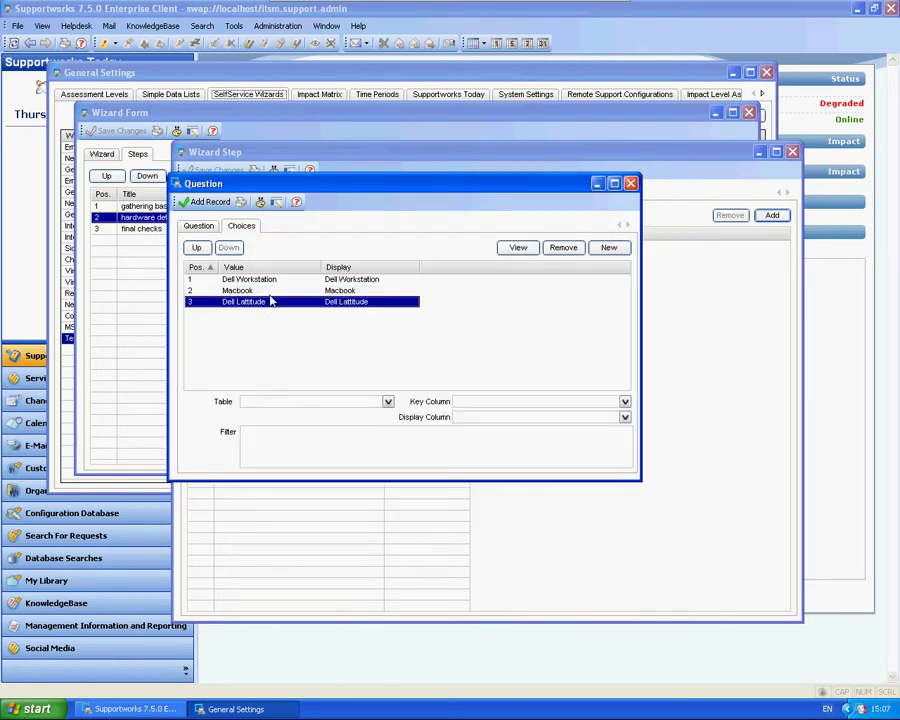
pyautogui.click(261, 290)
pyautogui.click(249, 301)
pyautogui.click(258, 290)
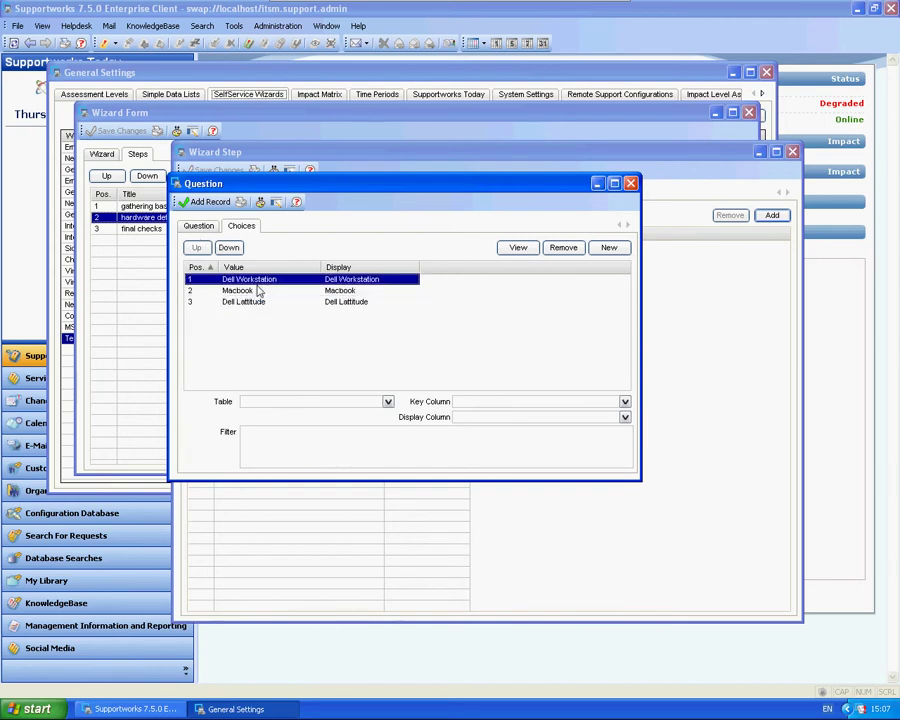
# Make the desktop question mandatory and prefixed, and add it to the "hardware details" step
pyautogui.click(198, 225)
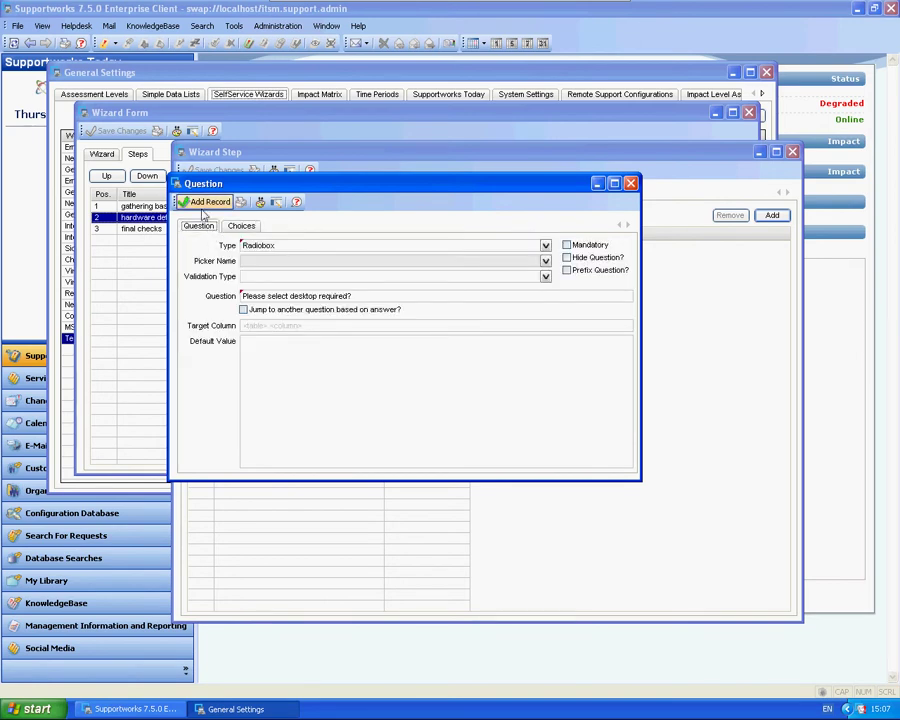
pyautogui.click(566, 245)
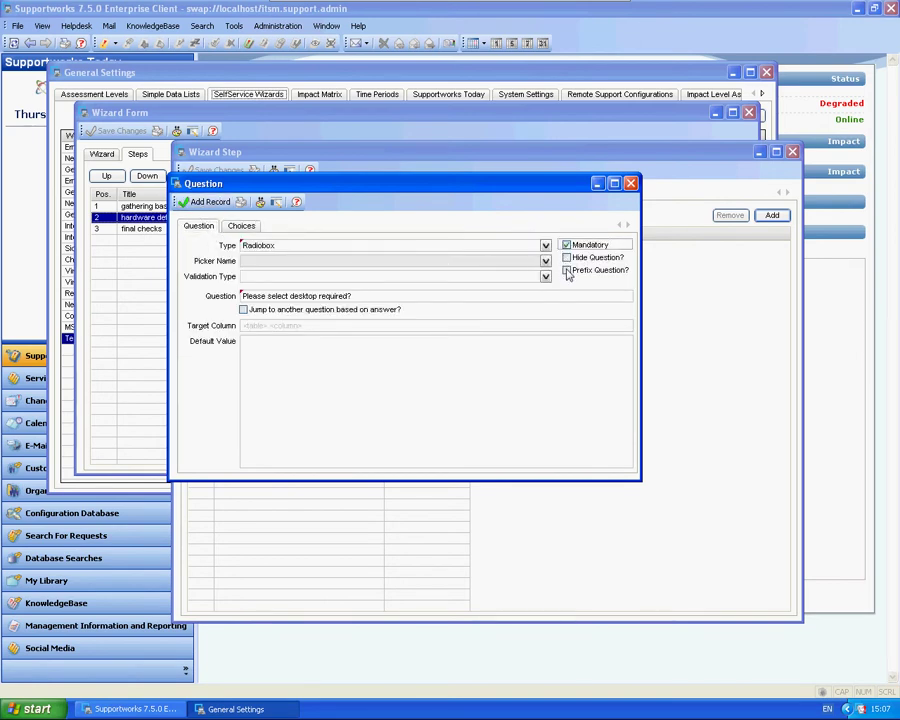
pyautogui.click(566, 270)
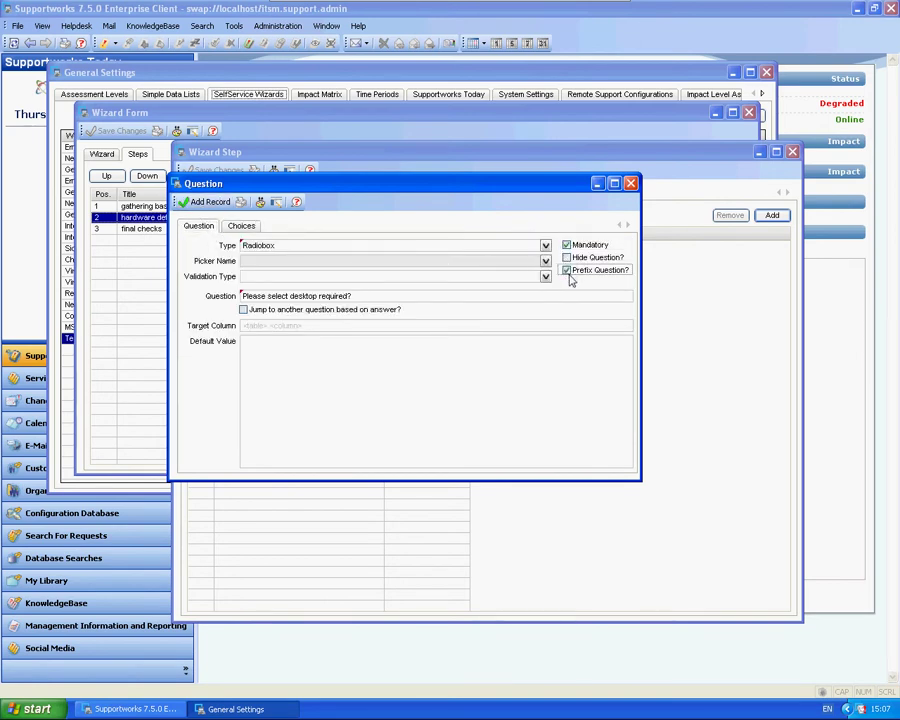
pyautogui.click(209, 207)
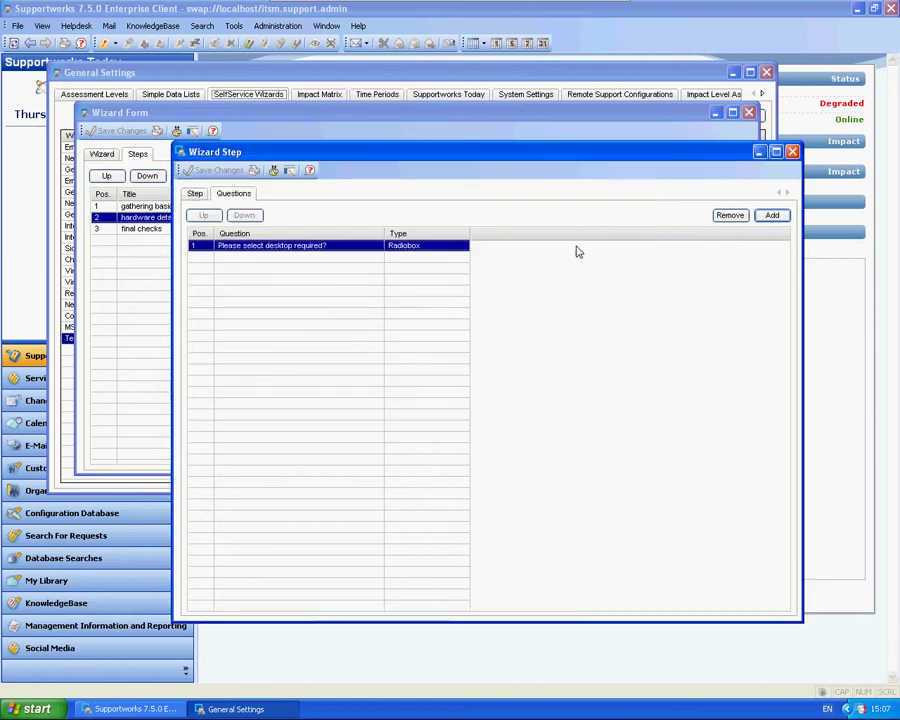
# Start a new Checkbox question worded "Please select what software is required?" in the "hardware details" step
pyautogui.click(765, 219)
pyautogui.click(305, 247)
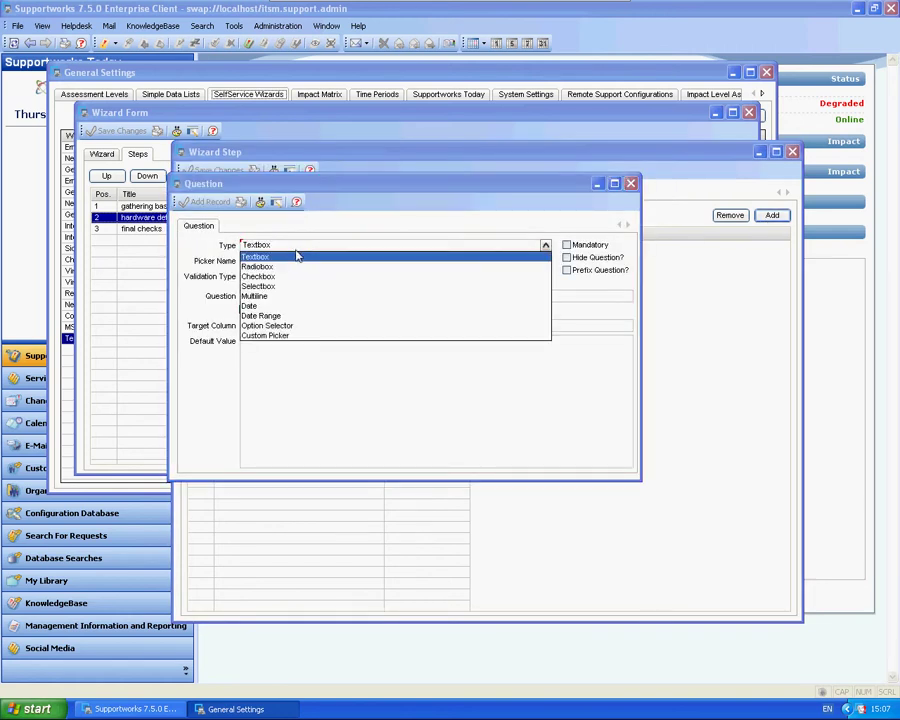
pyautogui.click(283, 277)
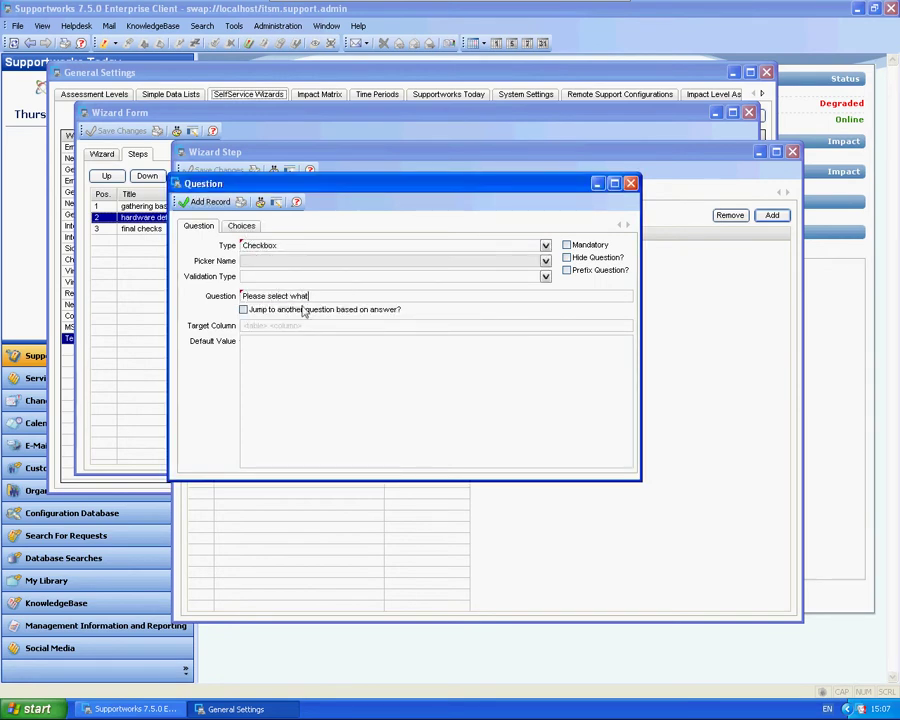
pyautogui.write('ware is required?')
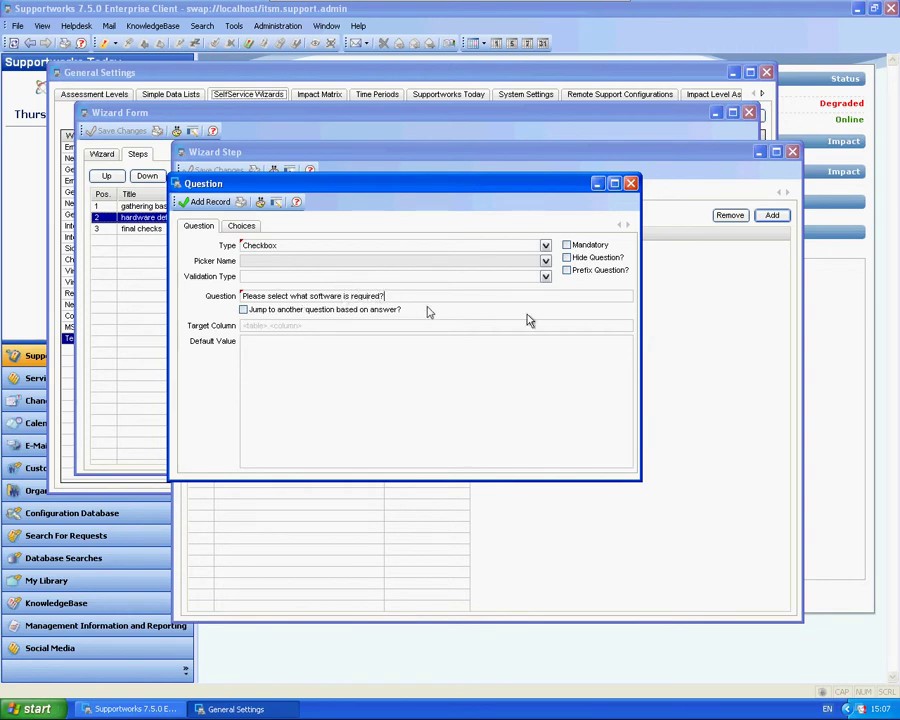
# Add a first choice to the software question with "MS Office" as both its value and display text
pyautogui.click(567, 270)
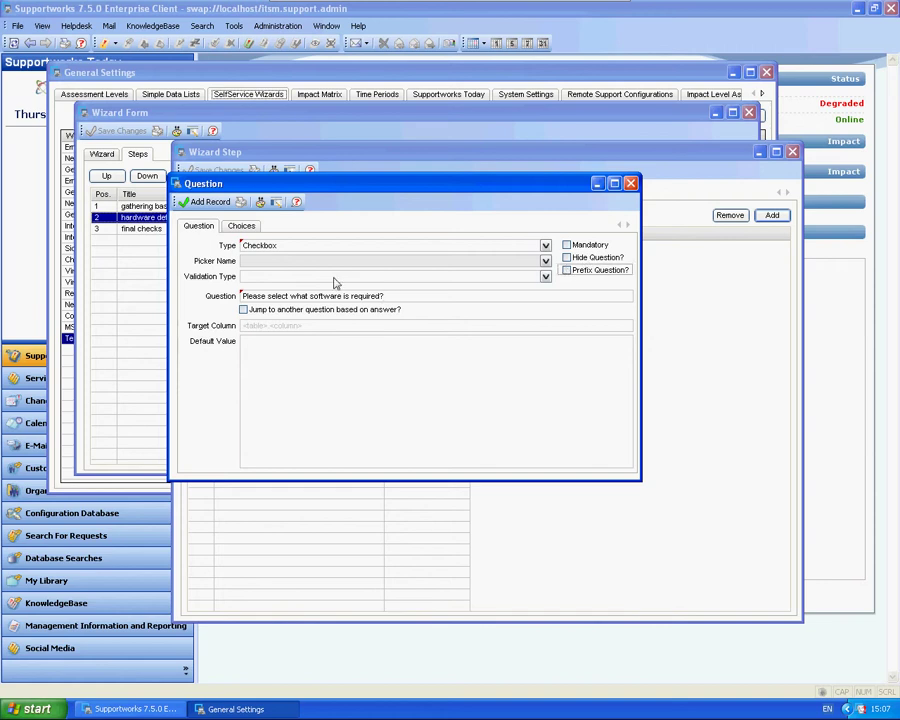
pyautogui.click(241, 225)
pyautogui.click(606, 245)
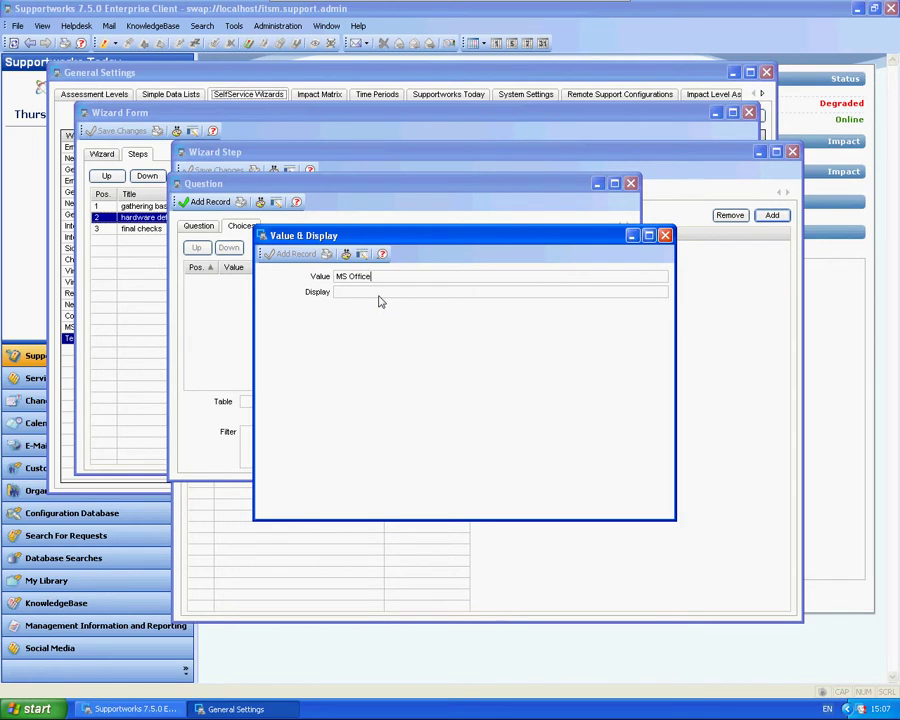
pyautogui.moveTo(373, 276); pyautogui.dragTo(316, 279)
pyautogui.hotkey('ctrl', 'c')
pyautogui.click(343, 291)
pyautogui.hotkey('ctrl', 'v')
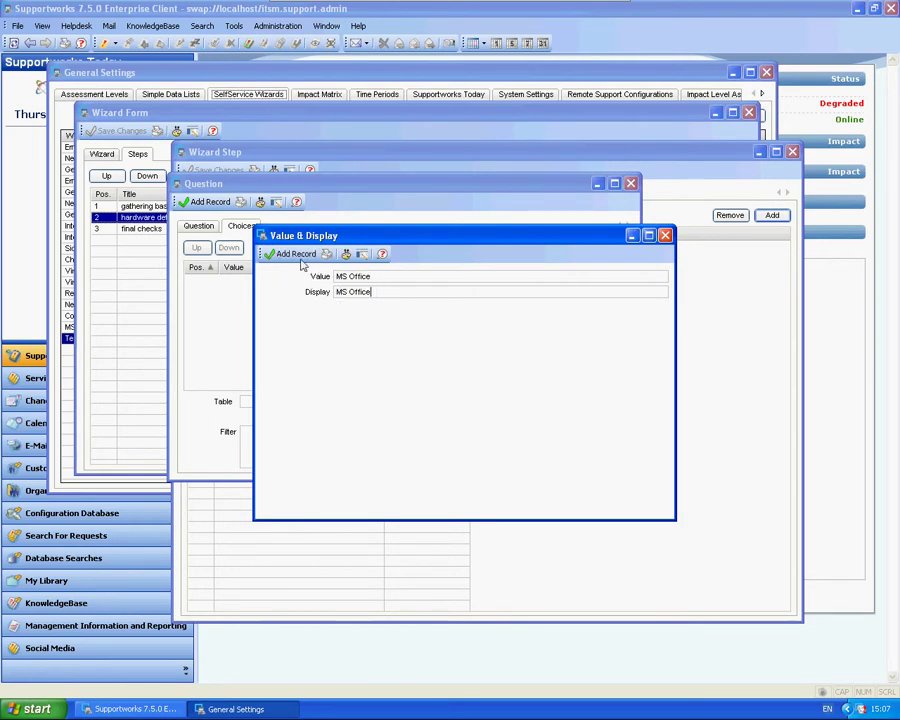
pyautogui.click(295, 254)
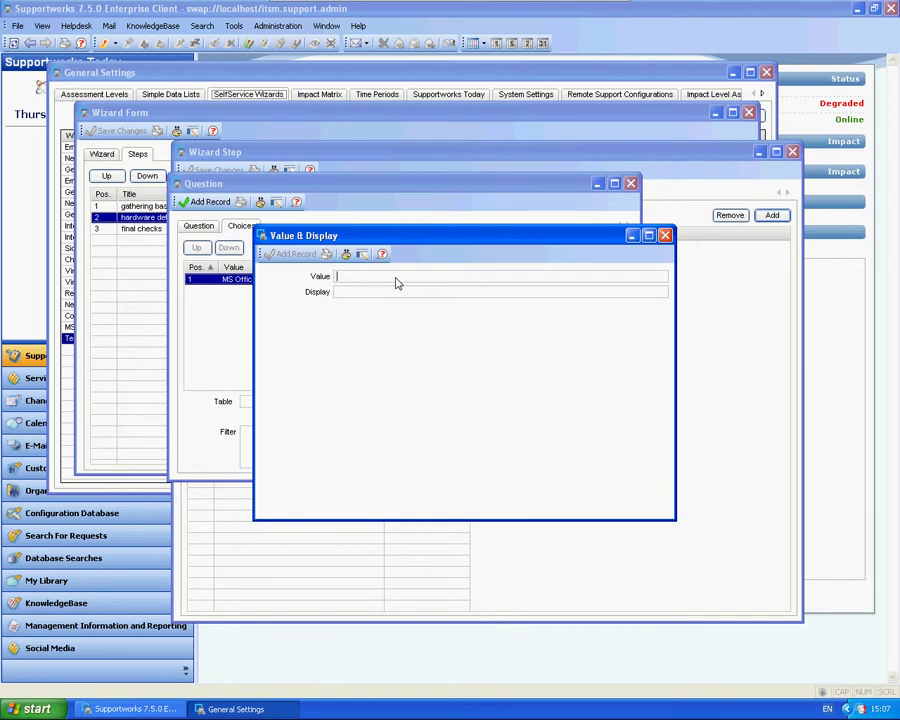
# Add a second software choice with "Adobe" as both its value and display text
pyautogui.write('Adobe')
pyautogui.hotkey('shift', 'Home')
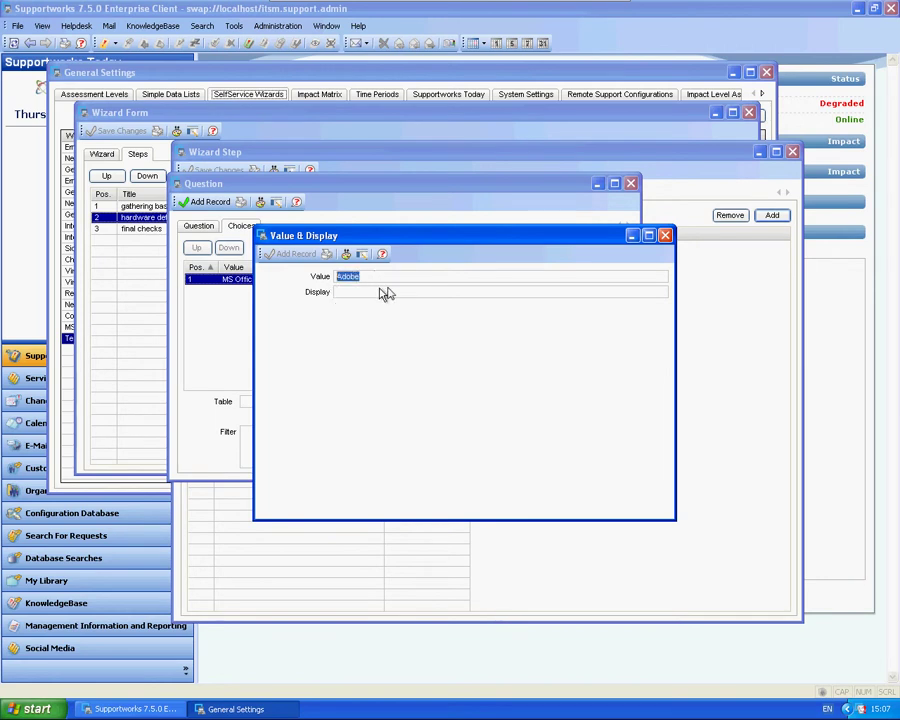
pyautogui.hotkey('ctrl', 'c')
pyautogui.click(386, 292)
pyautogui.hotkey('ctrl', 'v')
pyautogui.click(295, 254)
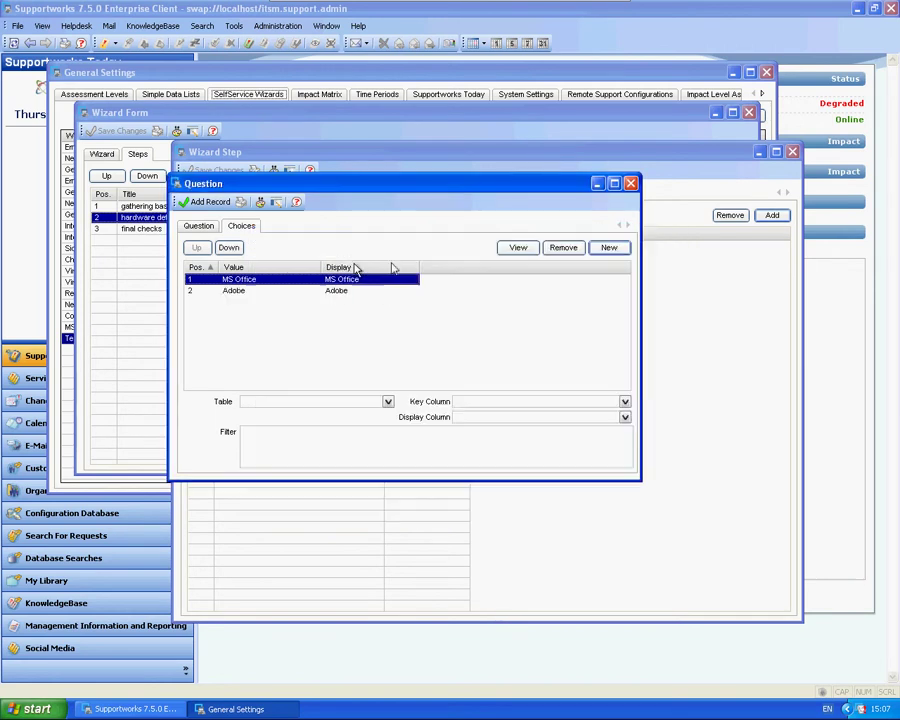
# Add a third software choice with "SAP" as both its value and display text
pyautogui.click(609, 247)
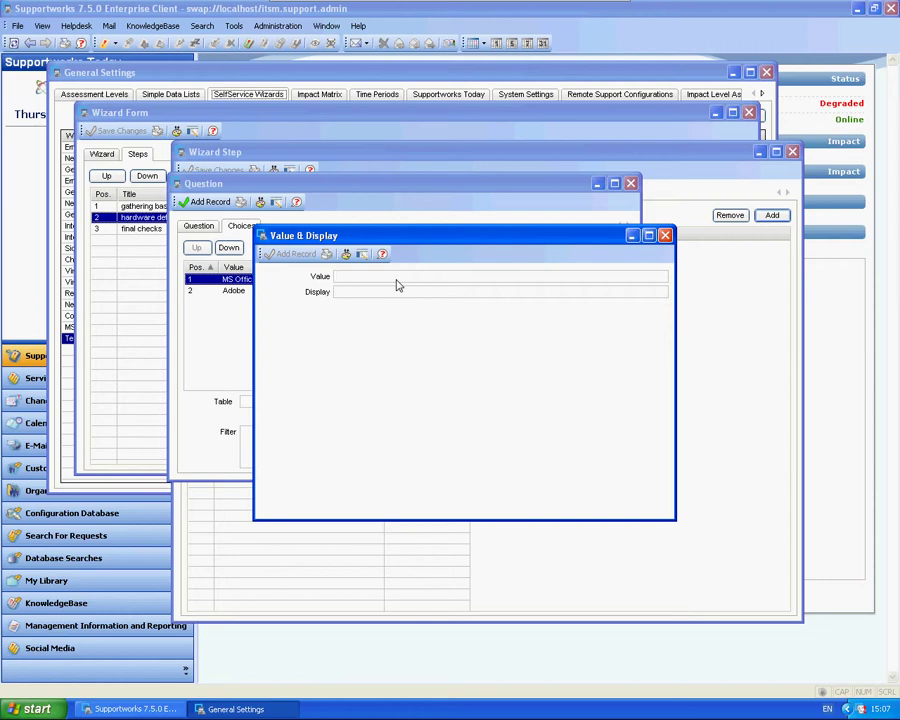
pyautogui.doubleClick(363, 276)
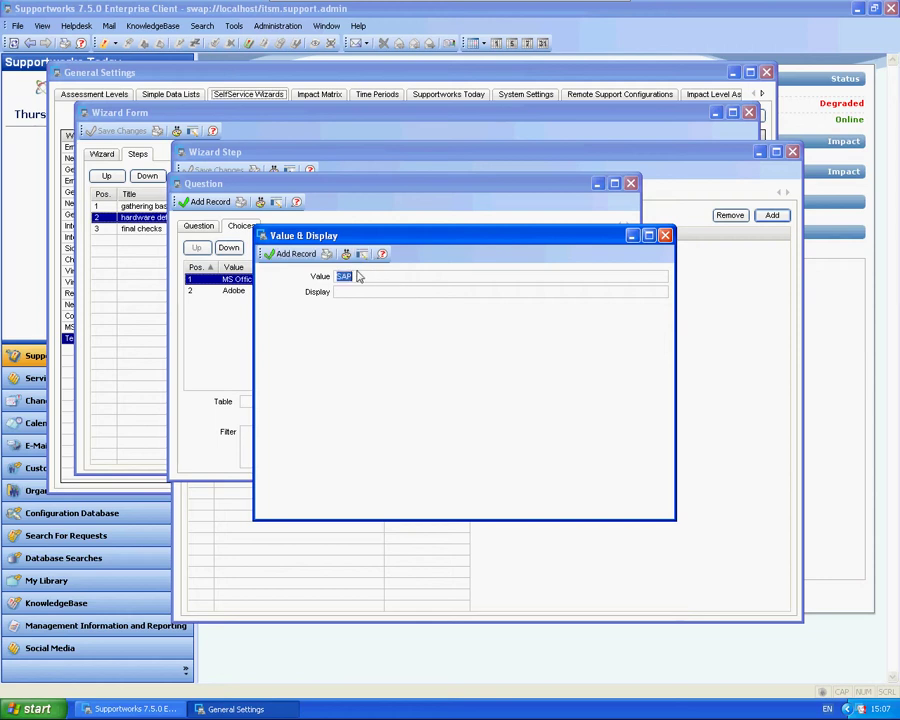
pyautogui.click(365, 292)
pyautogui.hotkey('ctrl', 'v')
pyautogui.click(297, 254)
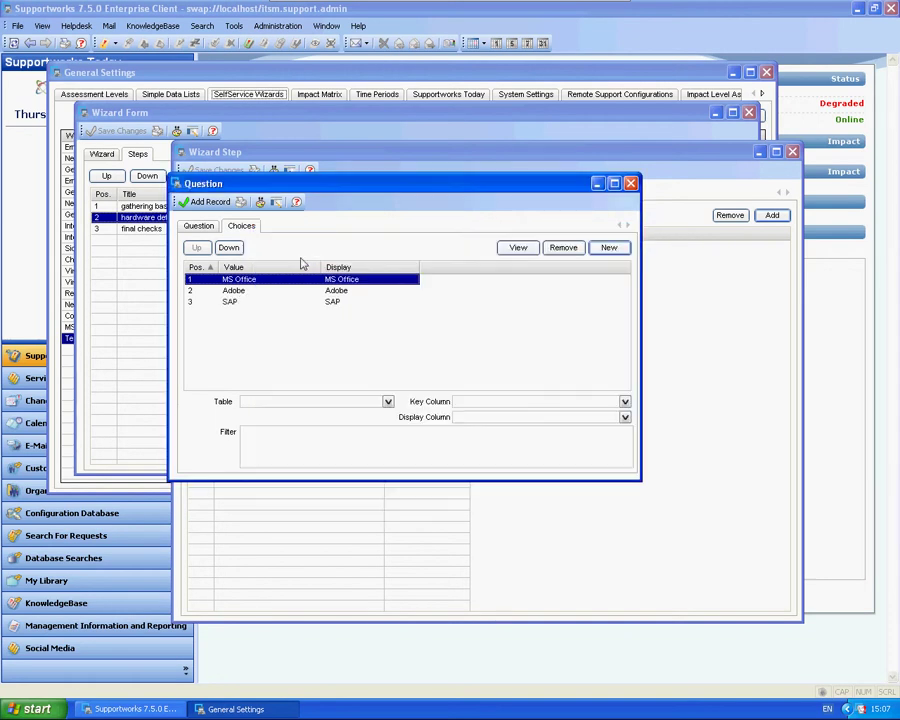
# Add the software question to the "hardware details" step and close that step
pyautogui.click(208, 203)
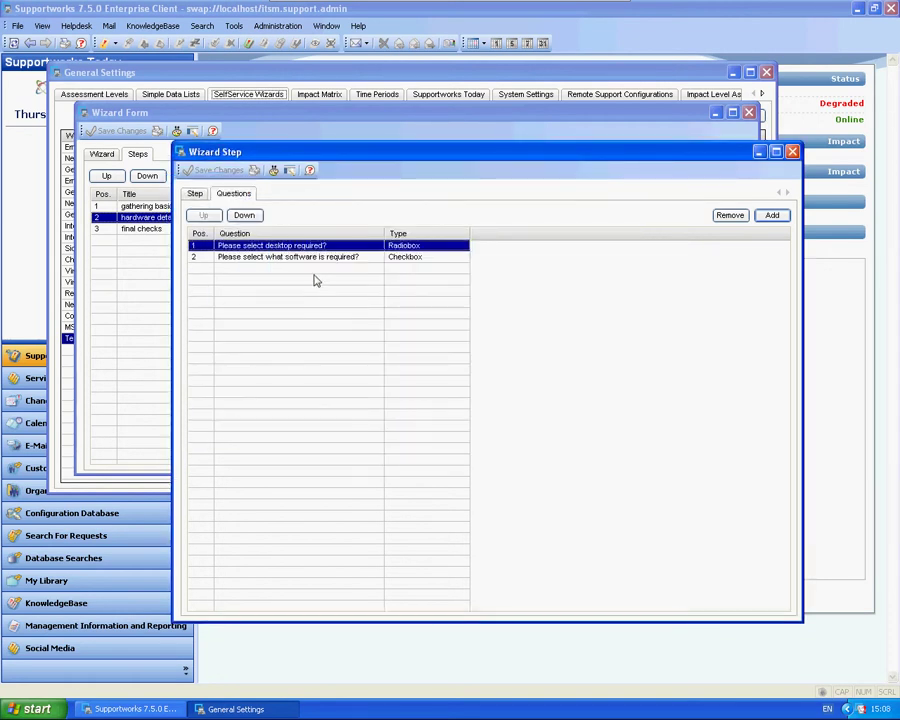
pyautogui.click(300, 257)
pyautogui.click(792, 151)
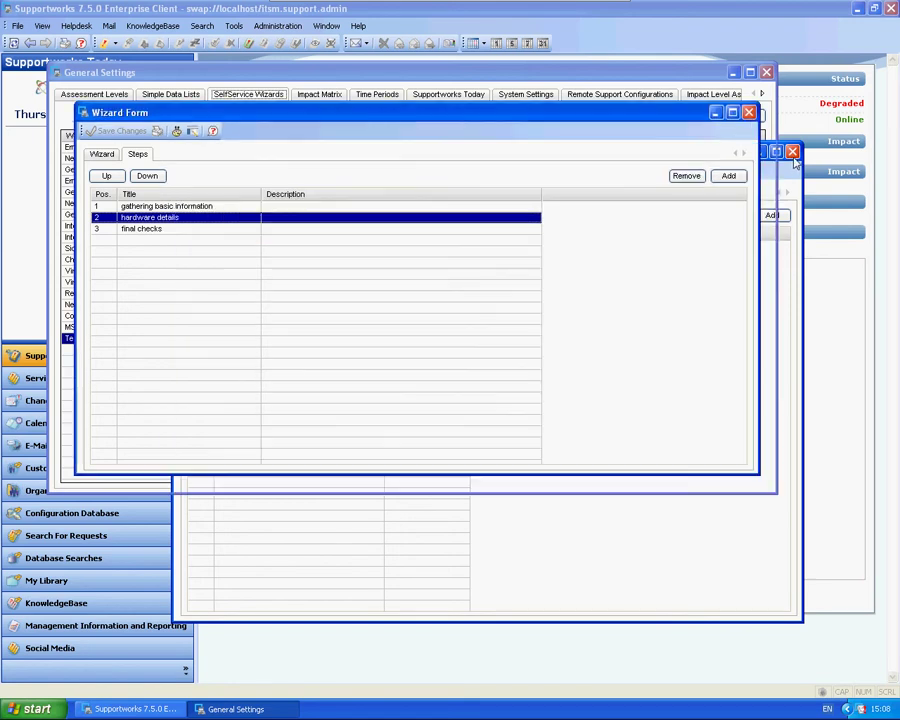
# Start a new Selectbox question worded "Can you confirm whether any interviews required?" in the "final checks" step
pyautogui.click(159, 233)
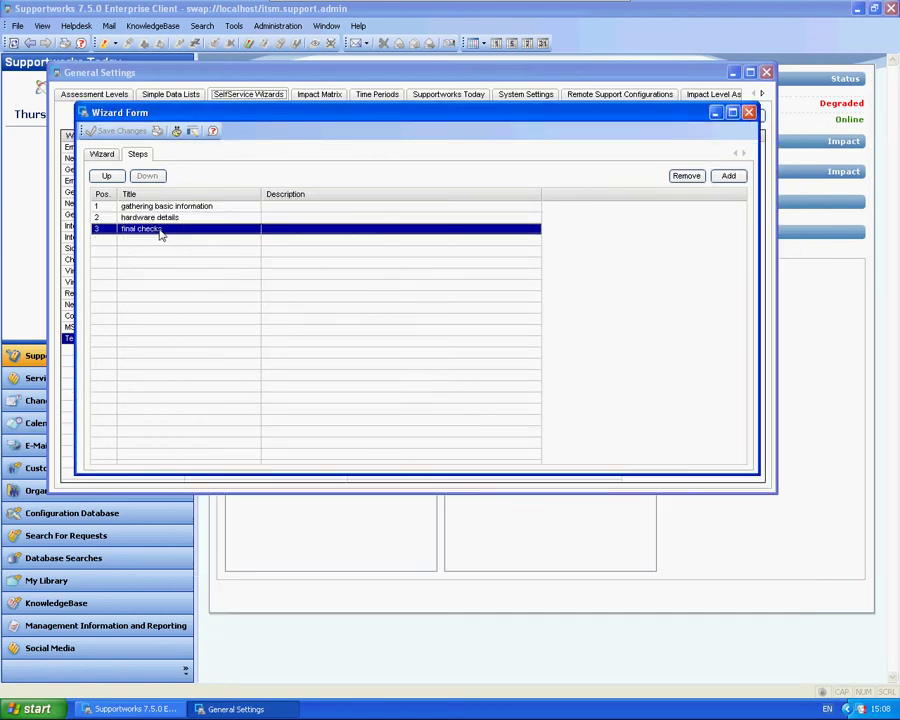
pyautogui.doubleClick(179, 237)
pyautogui.click(233, 193)
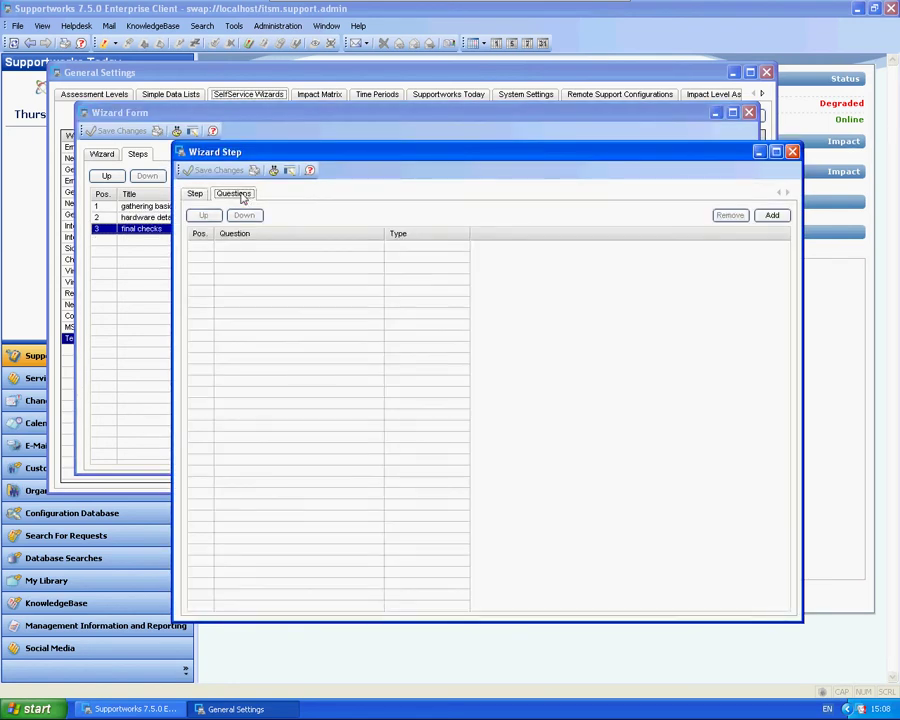
pyautogui.click(195, 193)
pyautogui.click(231, 193)
pyautogui.click(771, 215)
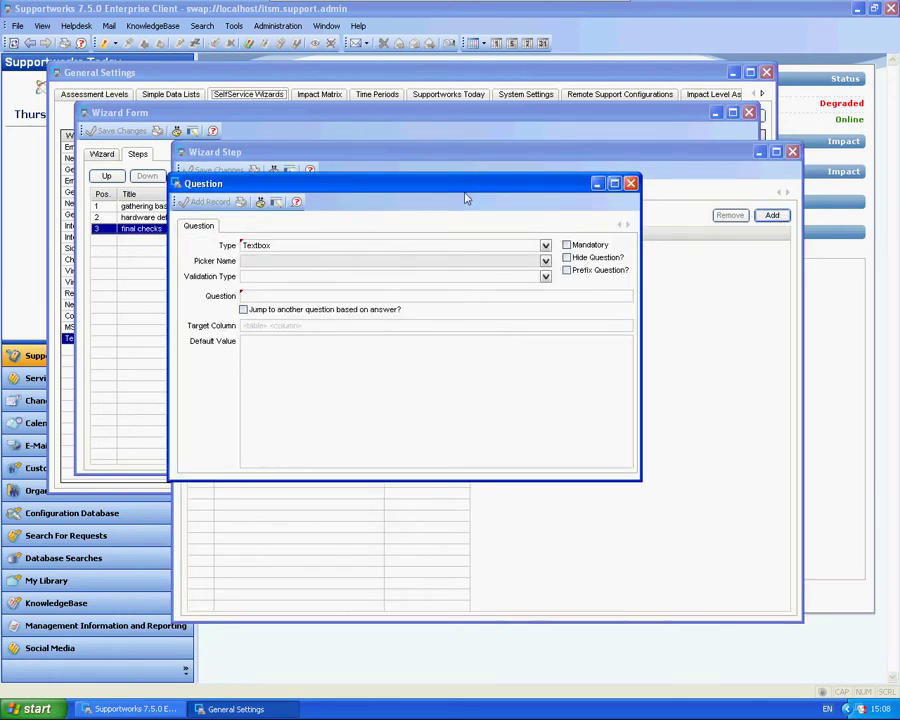
pyautogui.click(522, 245)
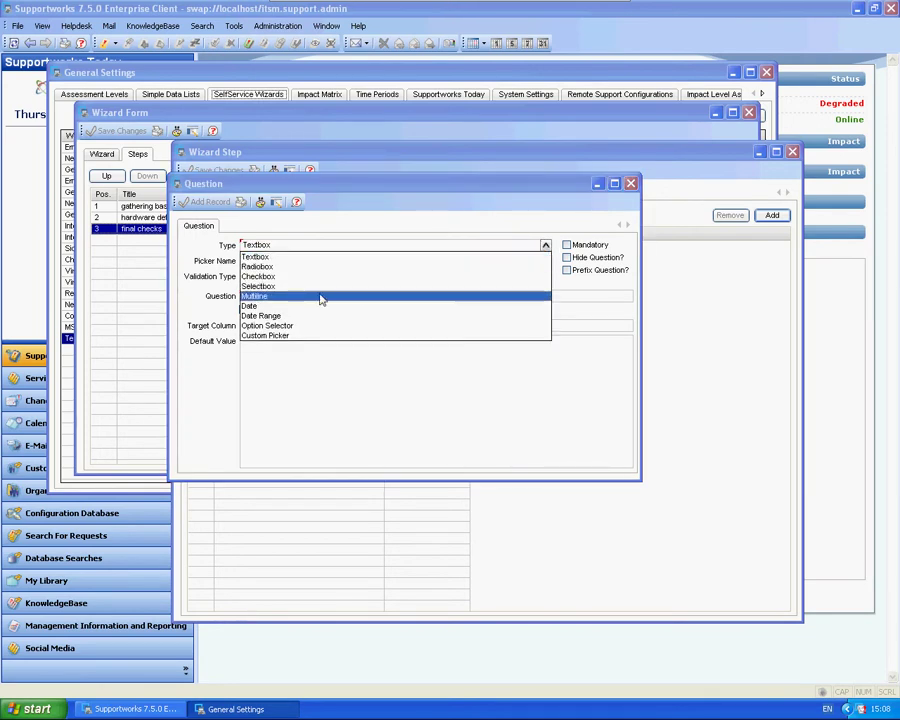
pyautogui.click(285, 286)
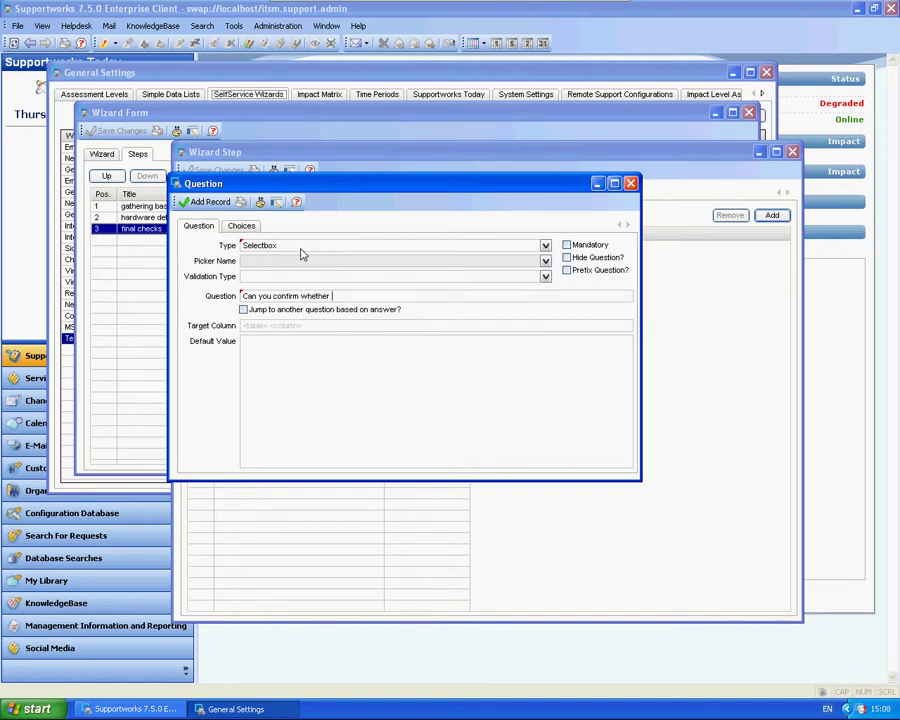
pyautogui.write('any interviews req')
pyautogui.write('uired?')
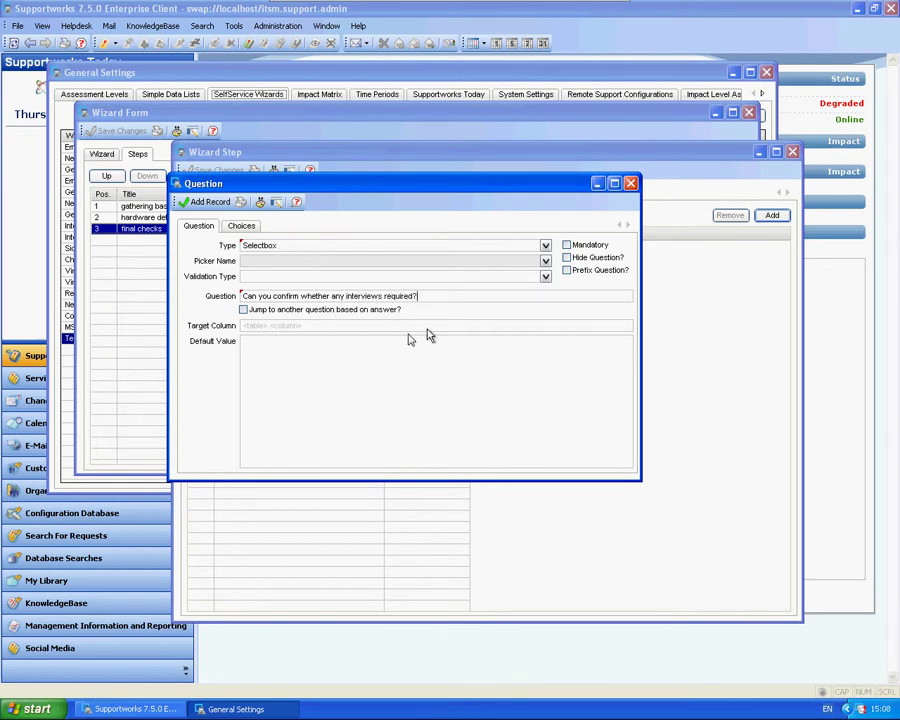
# Add a first choice to the interviews question with "Yes" as both its value and display text
pyautogui.click(241, 225)
pyautogui.click(604, 247)
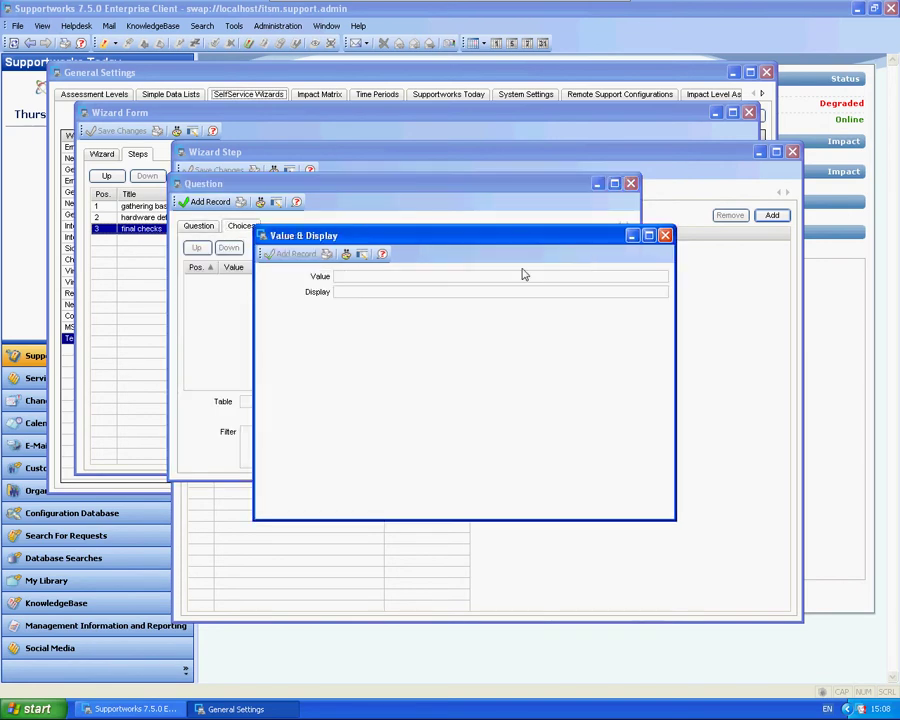
pyautogui.write('Yes')
pyautogui.press('Tab')
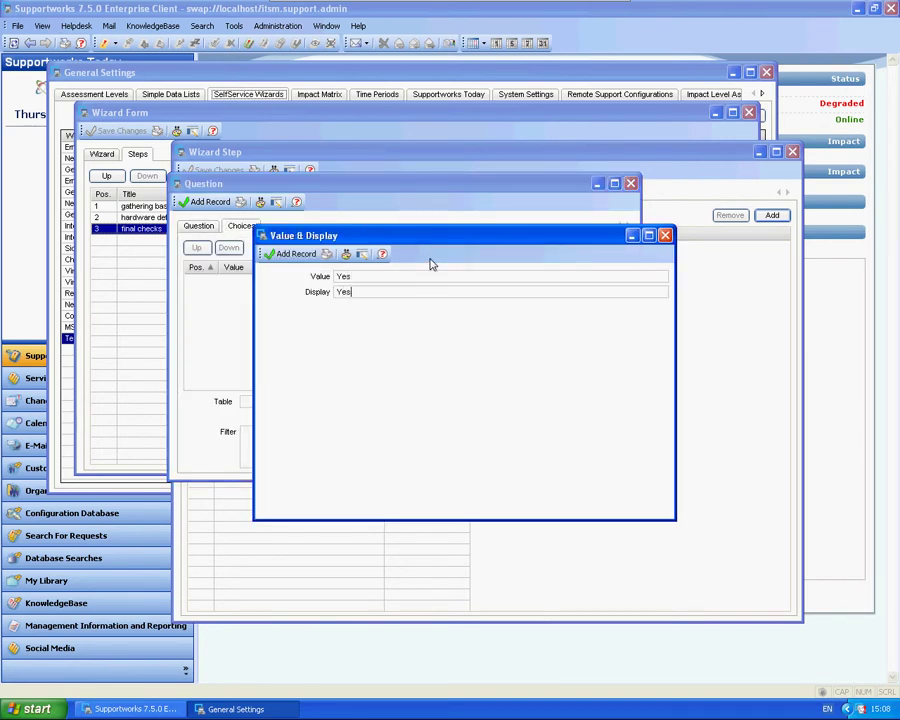
pyautogui.write('Yes')
pyautogui.click(294, 254)
# Add a second choice to the interviews question with "No" as both its value and display text
pyautogui.click(606, 247)
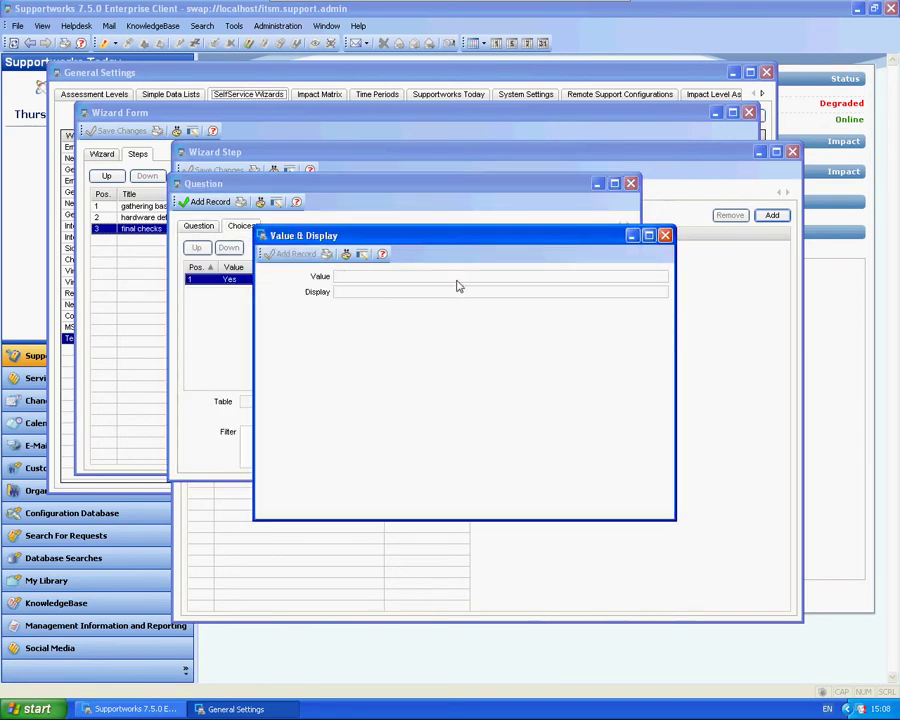
pyautogui.write('No')
pyautogui.press('Tab')
pyautogui.write('No')
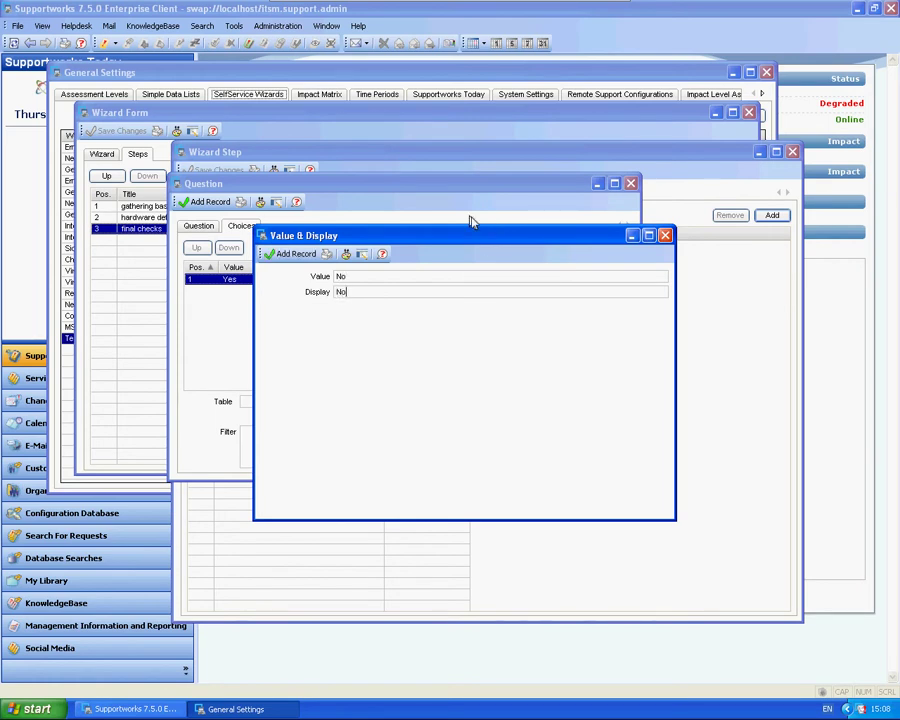
pyautogui.click(294, 254)
# Make the interviews question mandatory and prefixed, and add it to the "final checks" step, closing the step
pyautogui.click(197, 225)
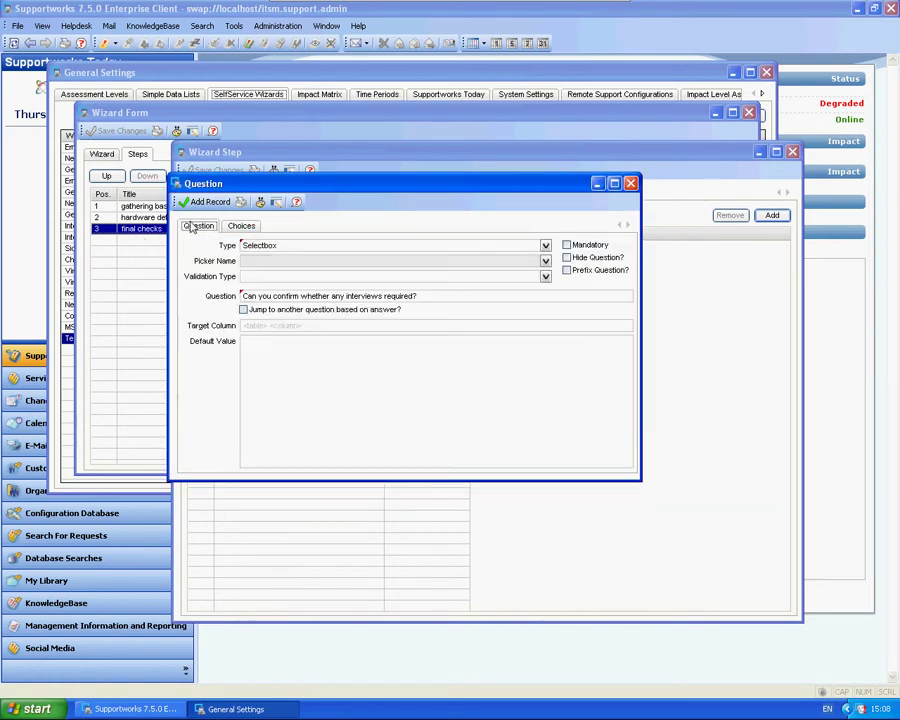
pyautogui.click(567, 245)
pyautogui.click(567, 270)
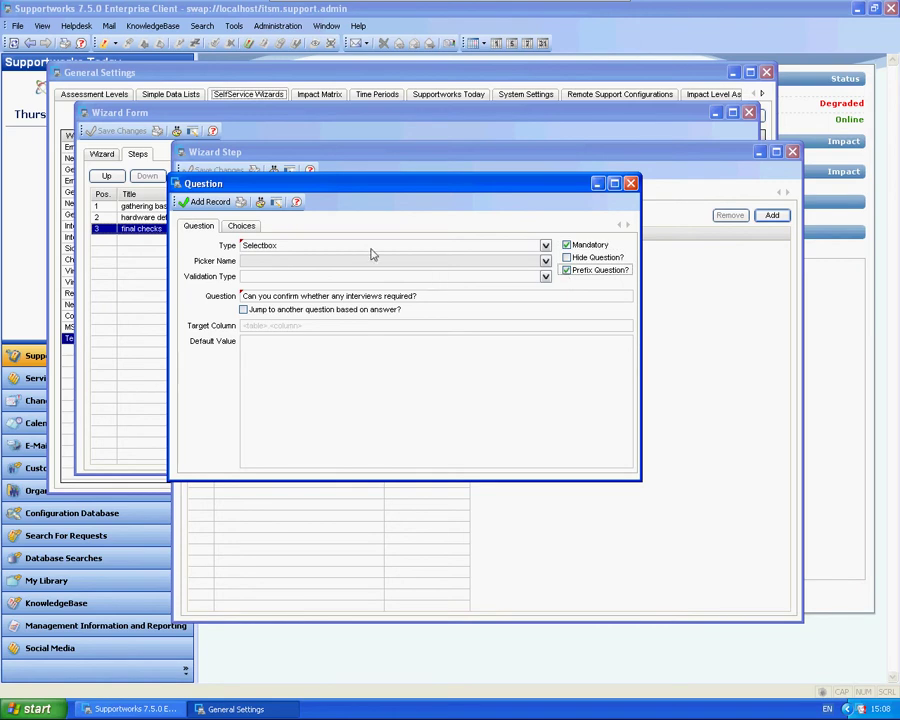
pyautogui.click(198, 201)
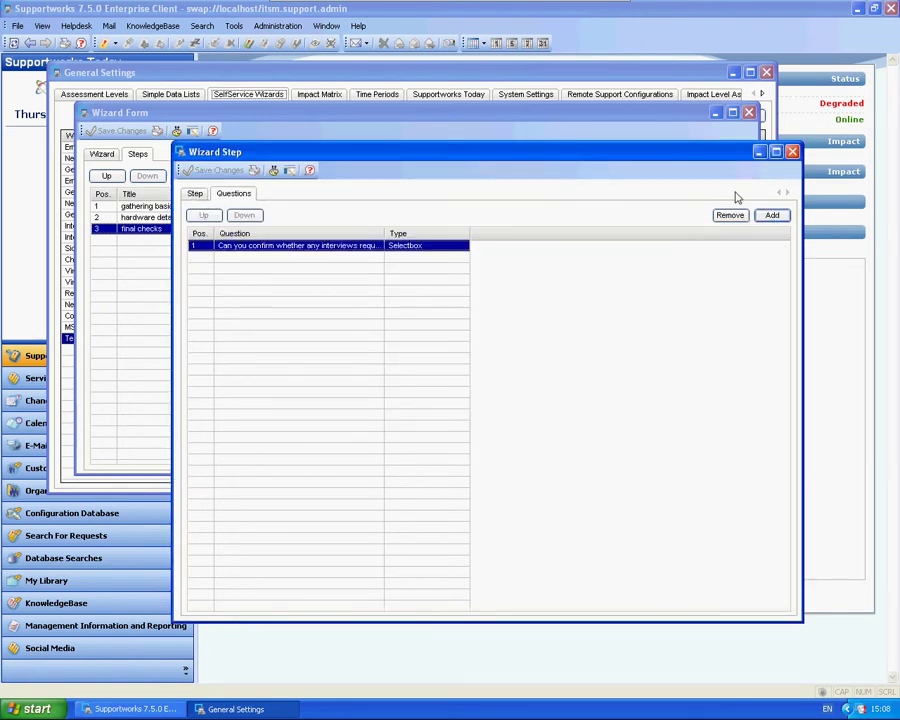
pyautogui.click(792, 152)
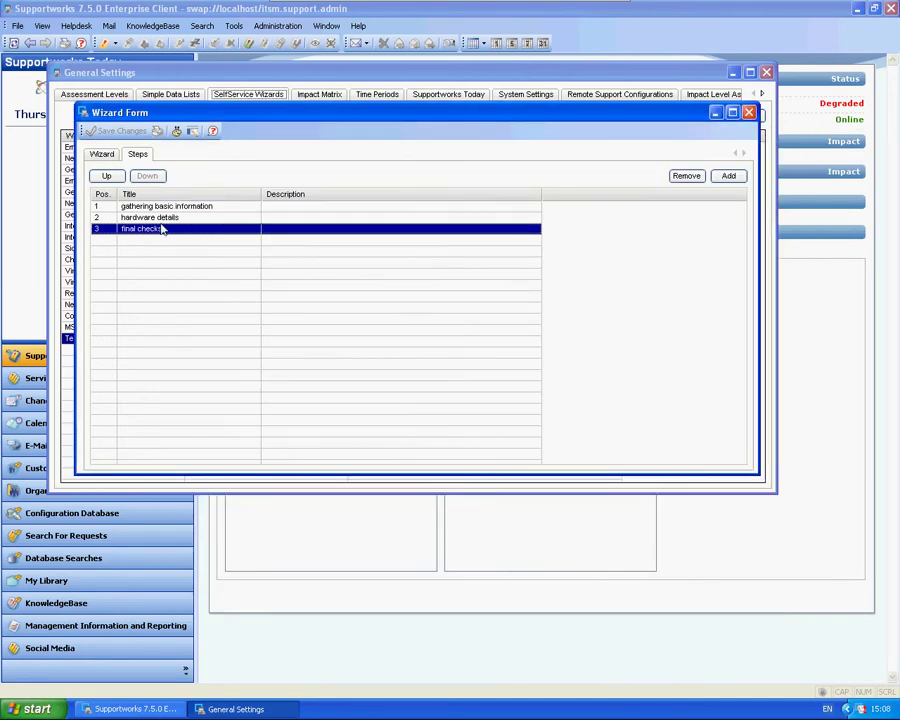
# Start a new Selectbox question worded "Does the new starter require hardware/software?" in the "gathering basic information" step
pyautogui.press('Up')
pyautogui.press('Up')
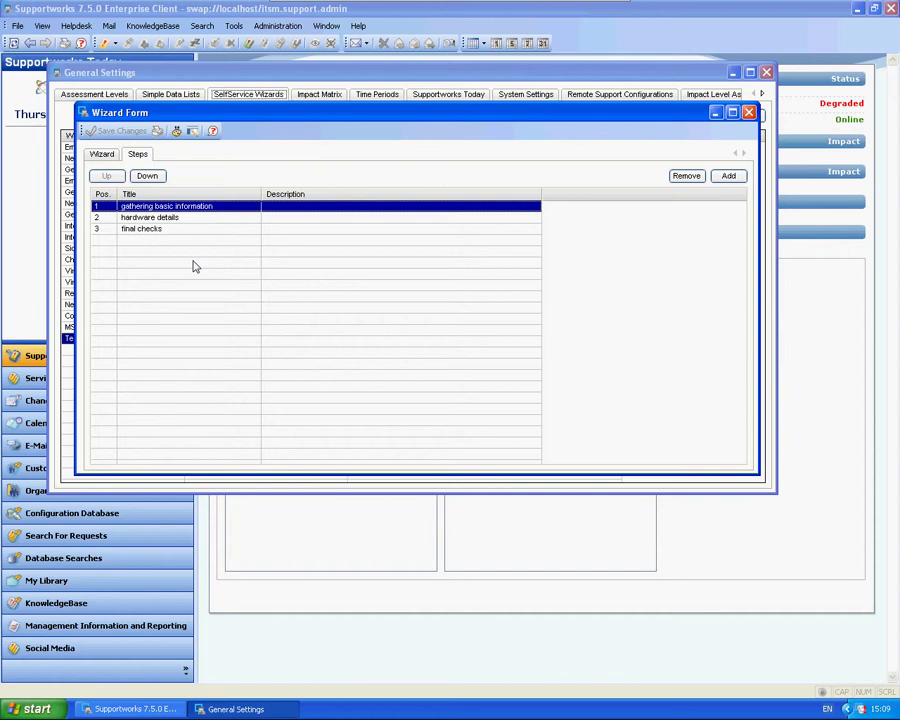
pyautogui.doubleClick(175, 206)
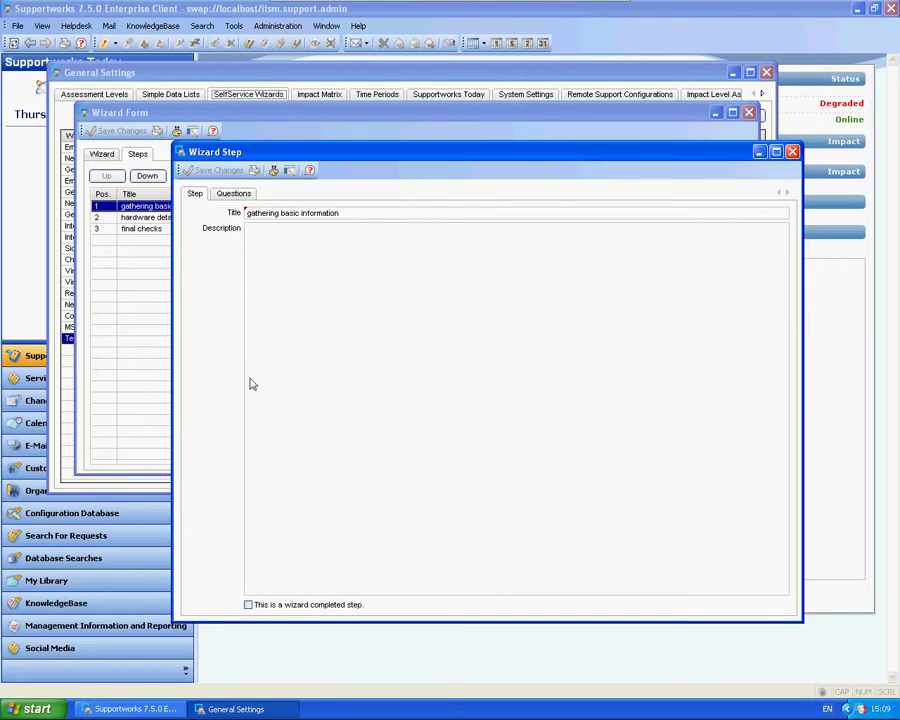
pyautogui.click(234, 193)
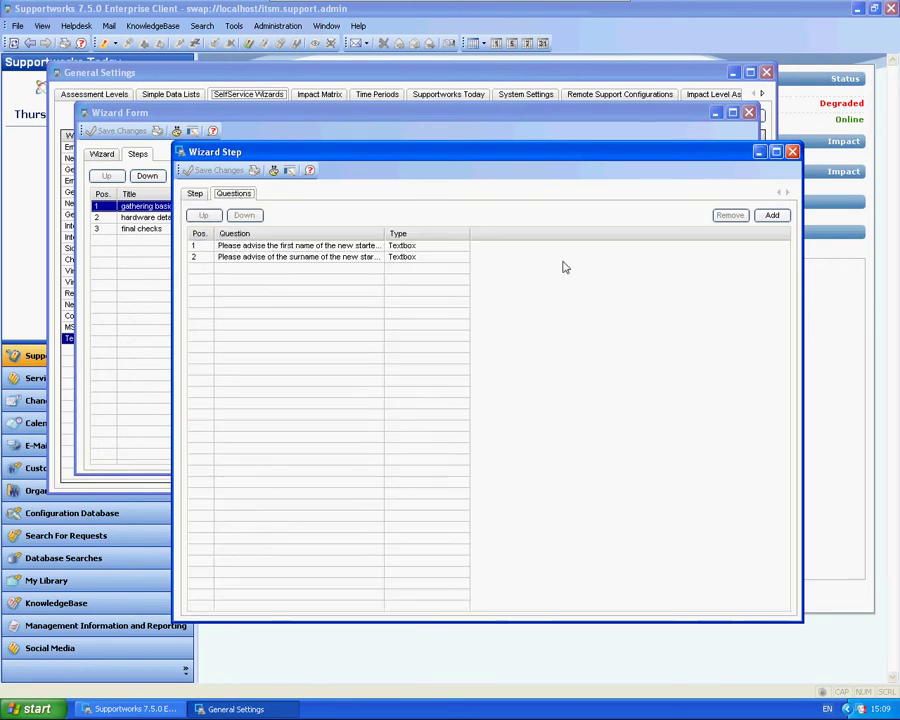
pyautogui.click(772, 215)
pyautogui.moveTo(305, 192); pyautogui.dragTo(331, 238)
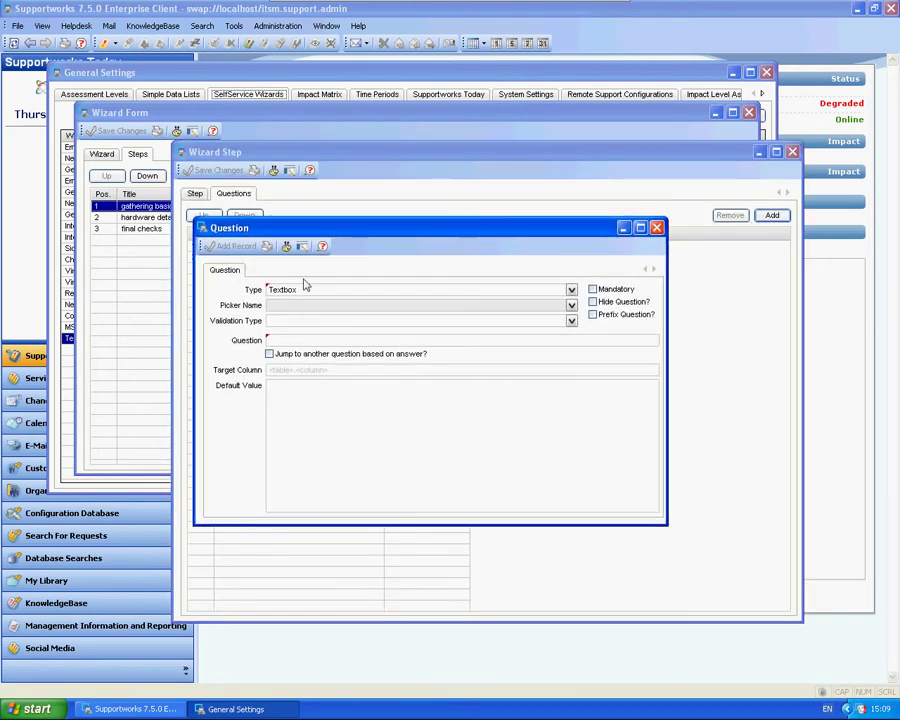
pyautogui.click(305, 287)
pyautogui.click(291, 332)
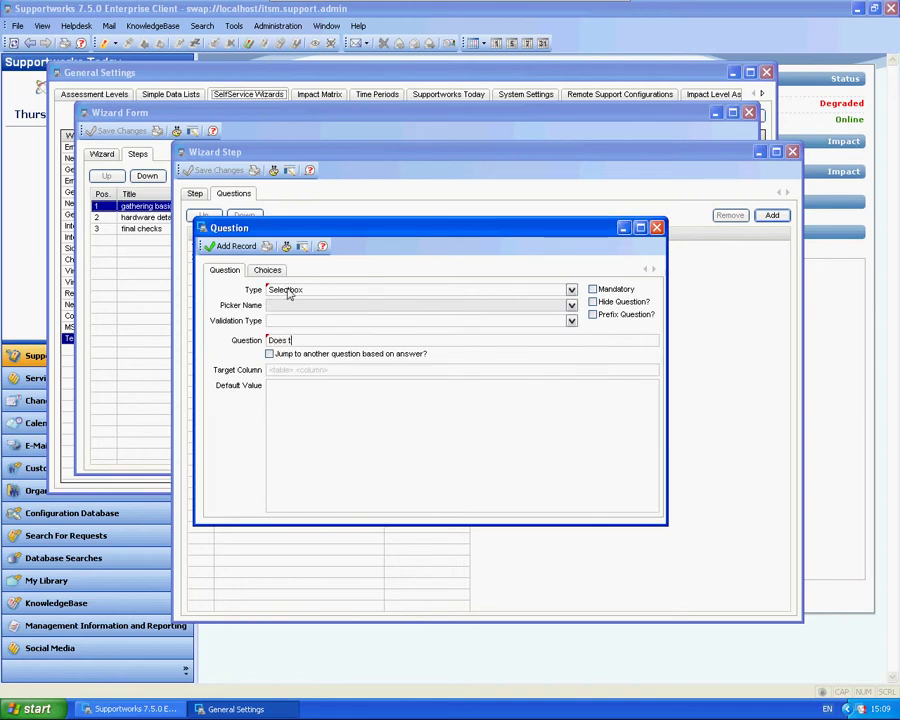
pyautogui.write('ew starter require hardware/software?')
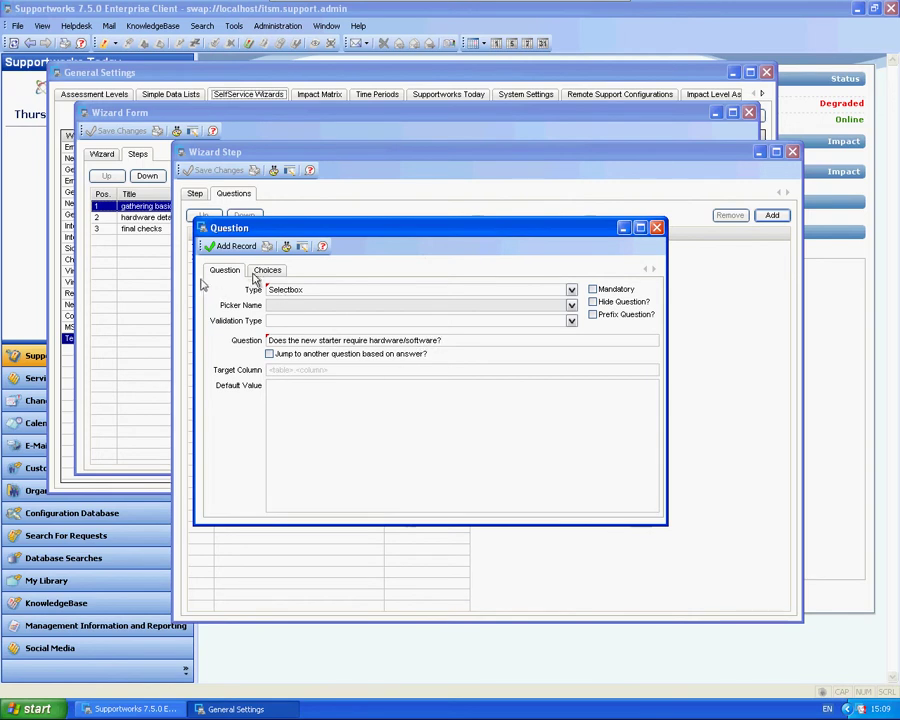
# Add a first choice to the hardware/software question with "Yes" as both its value and display text
pyautogui.click(217, 276)
pyautogui.click(267, 270)
pyautogui.click(635, 291)
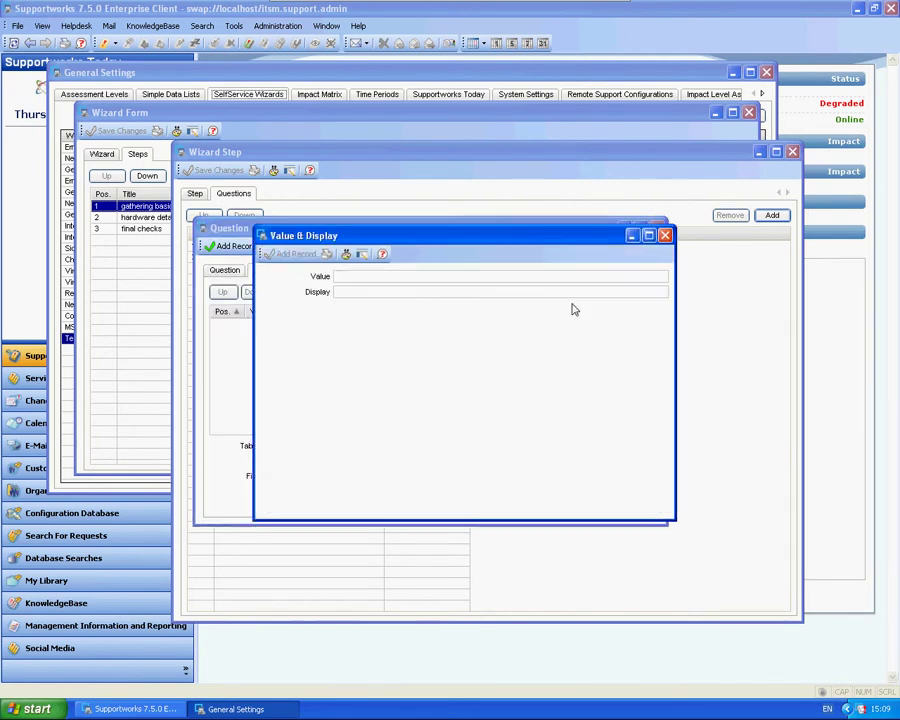
pyautogui.write('Yes')
pyautogui.press('Tab')
pyautogui.write('Yes')
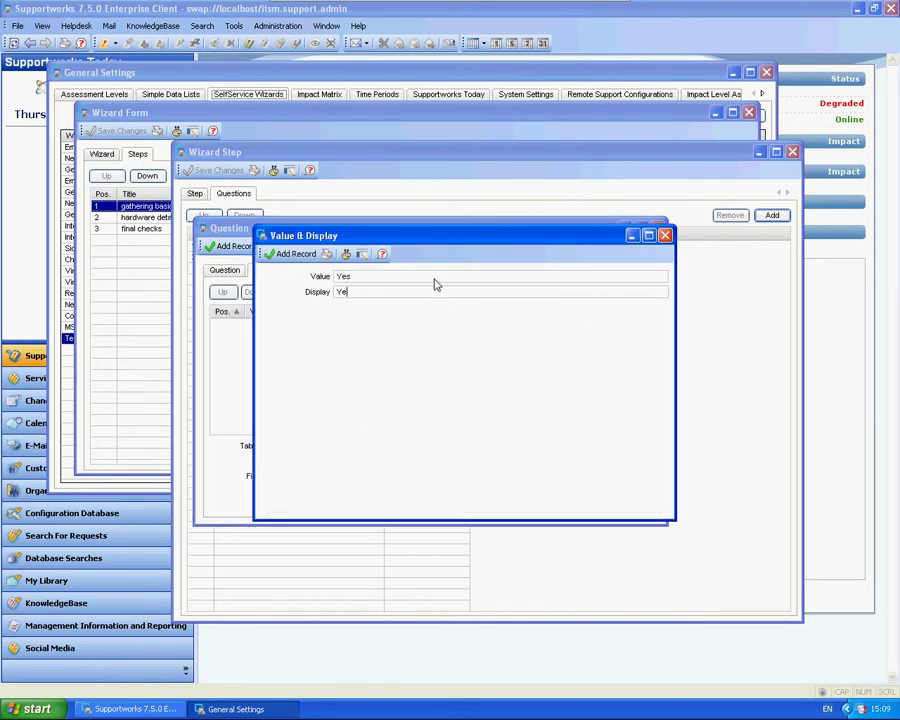
pyautogui.click(284, 253)
# Add a second choice with "No" as both its value and display text, and add the hardware/software question to the step
pyautogui.click(543, 291)
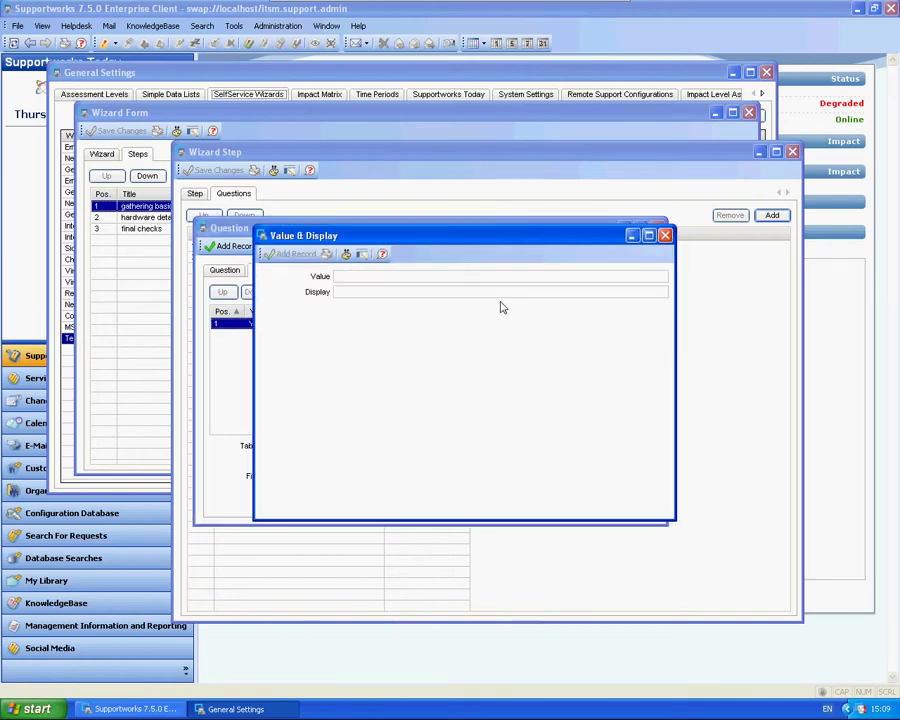
pyautogui.write('No')
pyautogui.press('Tab')
pyautogui.write('No')
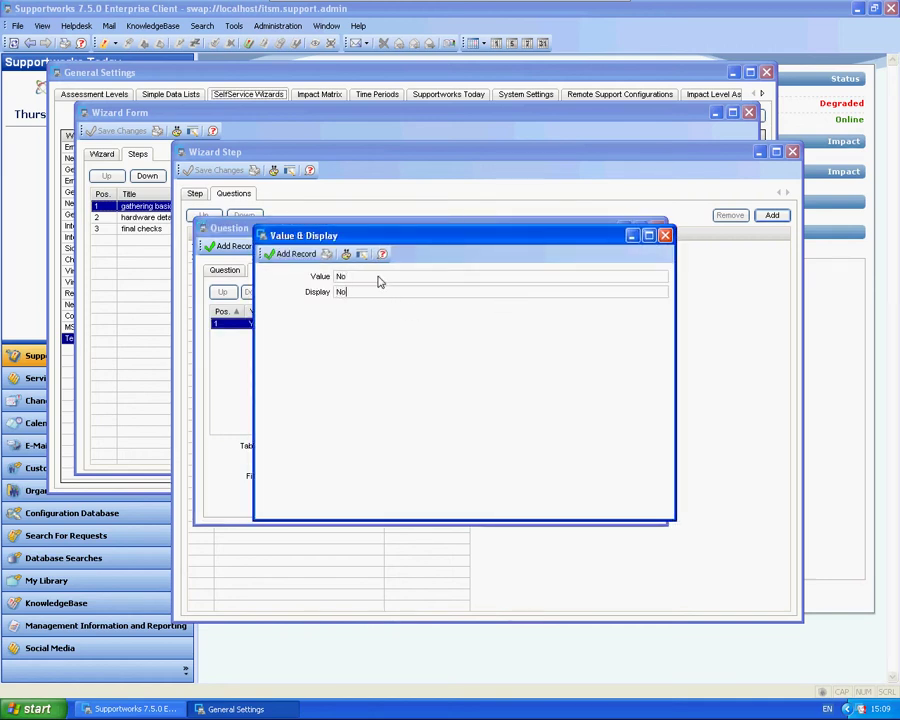
pyautogui.click(290, 255)
pyautogui.click(228, 246)
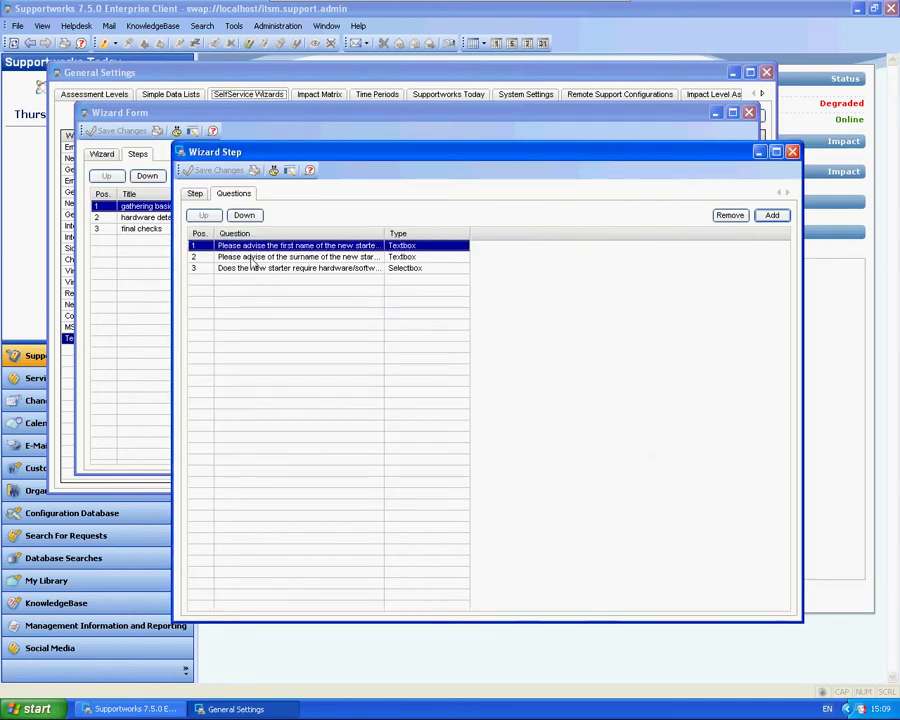
# Enable jumping to another question based on the answer for the hardware/software question, and show its jump rules
pyautogui.doubleClick(262, 267)
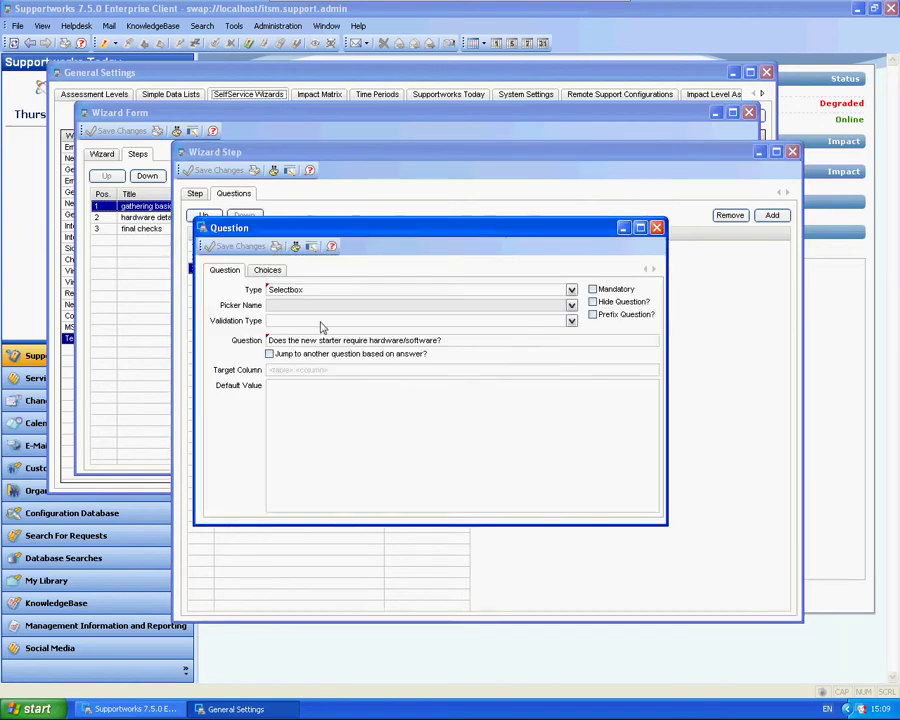
pyautogui.click(268, 354)
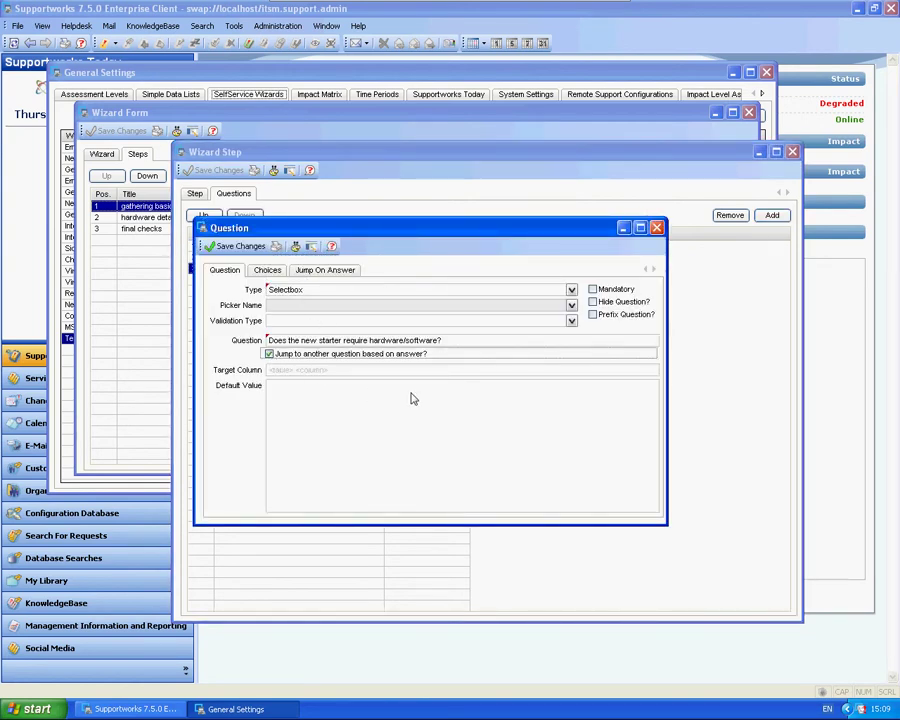
pyautogui.click(325, 270)
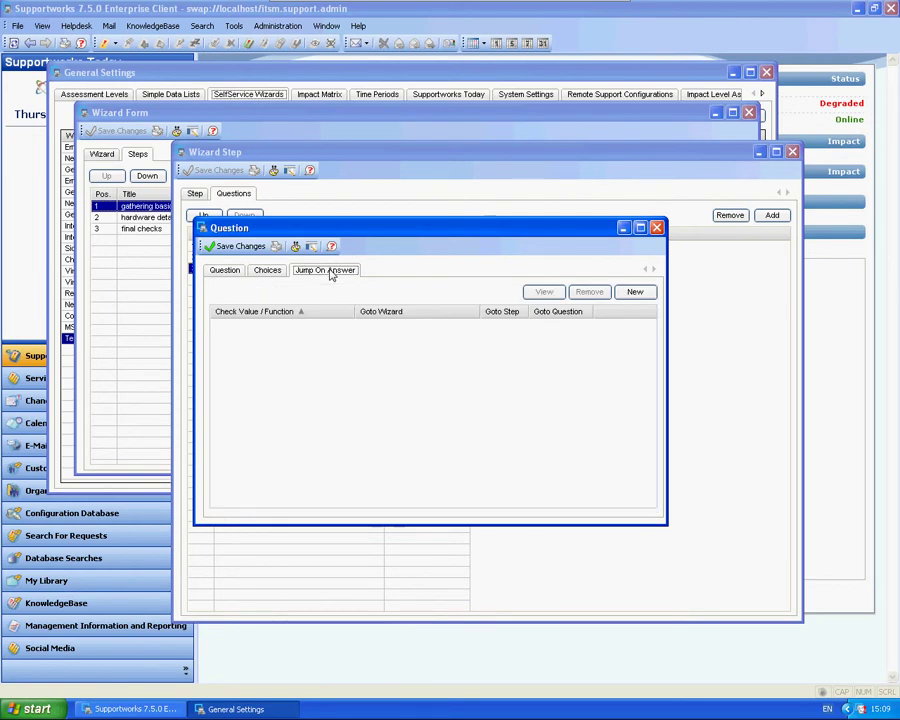
# Add a jump rule for the answer "Yes" leading to Test Wizard, step "hardware details", question "Please select desktop required?"
pyautogui.click(635, 291)
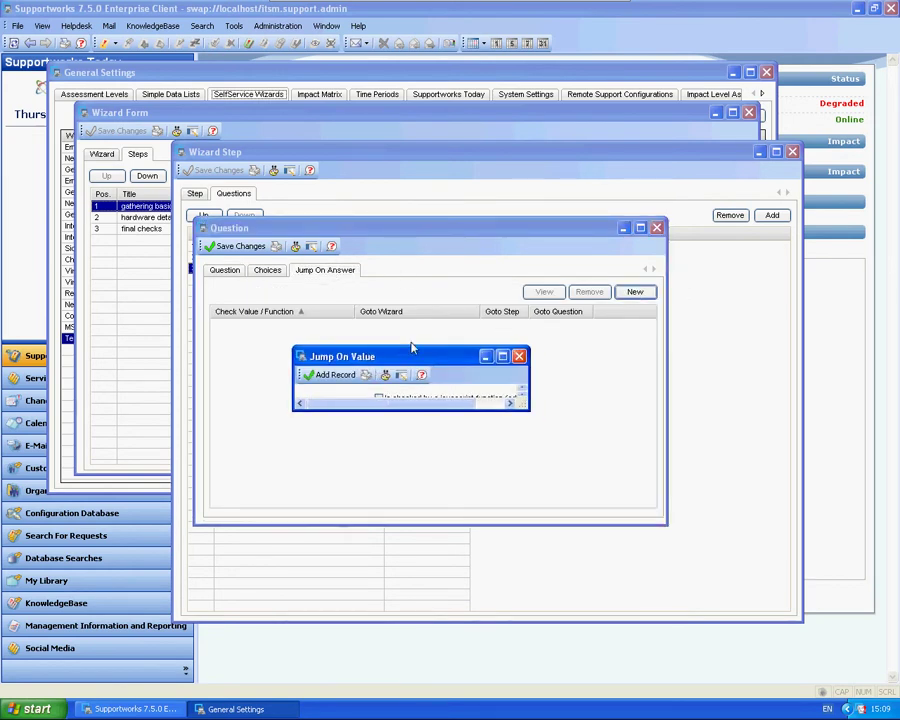
pyautogui.write('Ye')
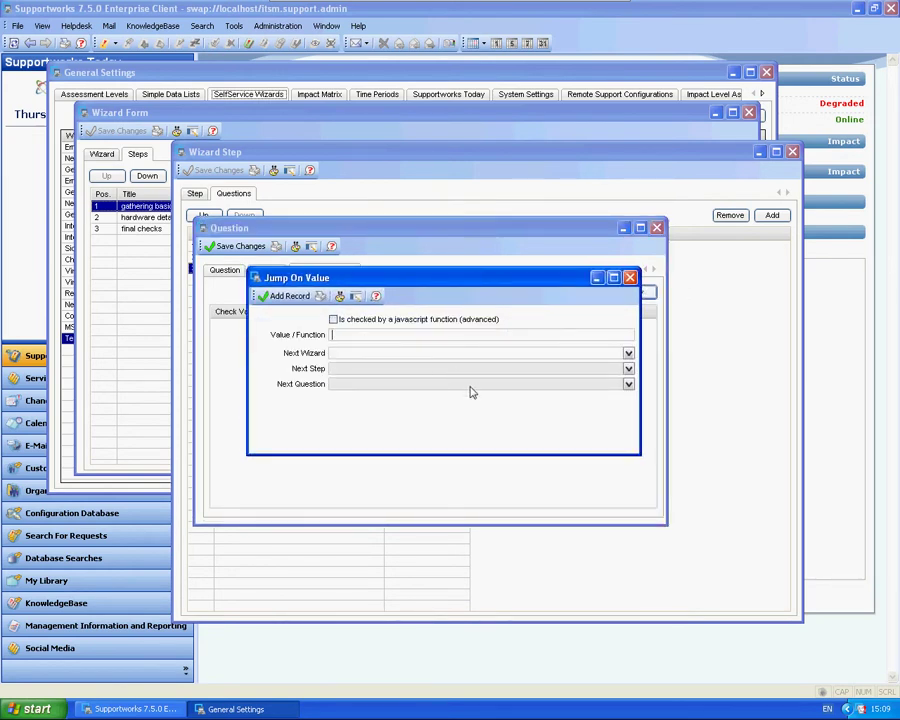
pyautogui.write('s')
pyautogui.click(628, 353)
pyautogui.scroll(-2, 432, 451)
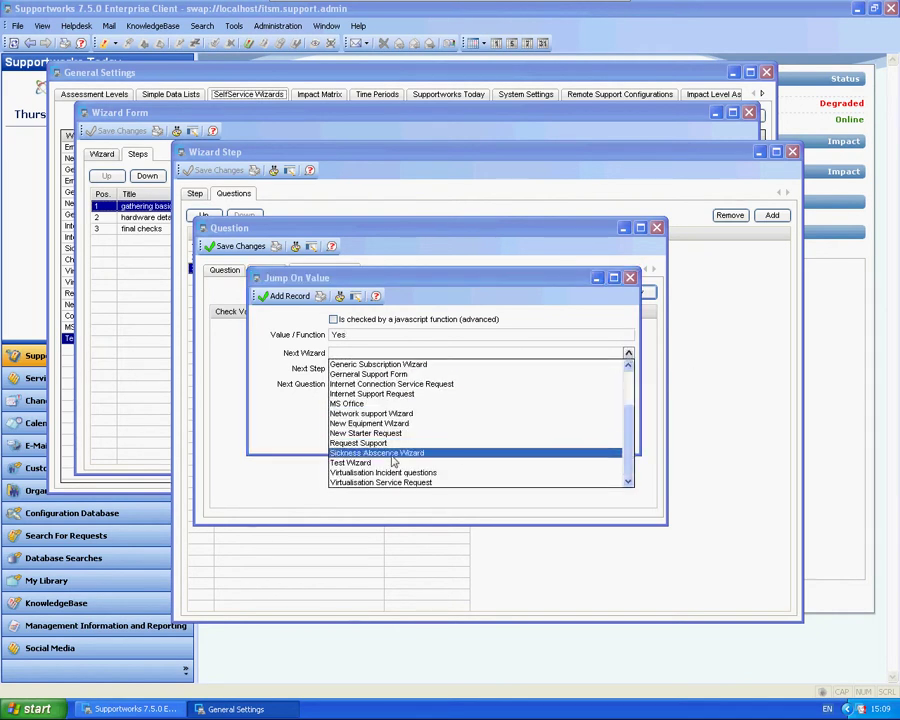
pyautogui.click(440, 461)
pyautogui.click(355, 370)
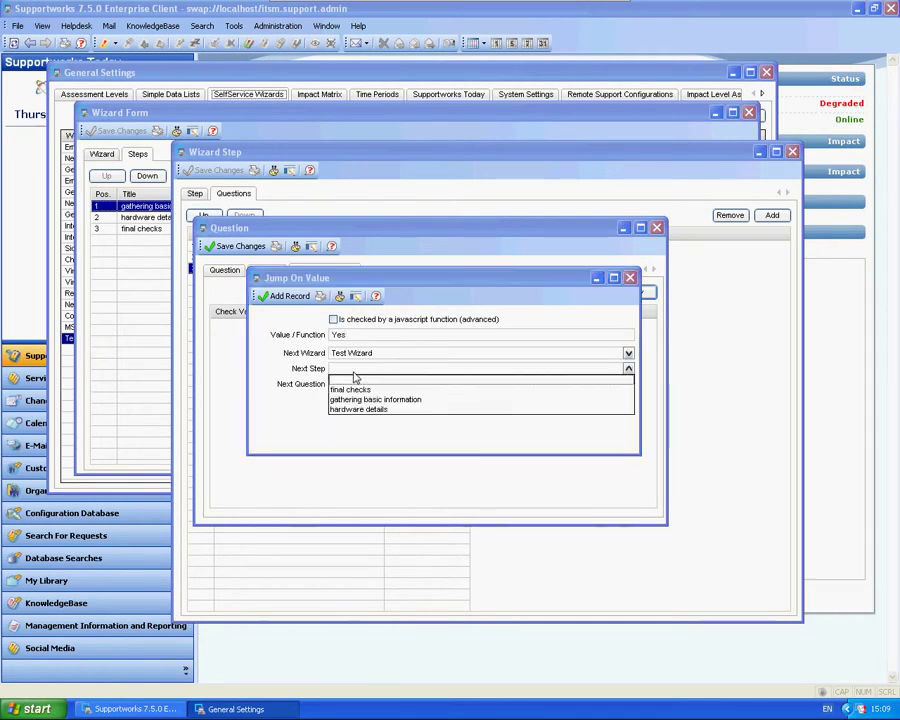
pyautogui.click(357, 409)
pyautogui.click(355, 385)
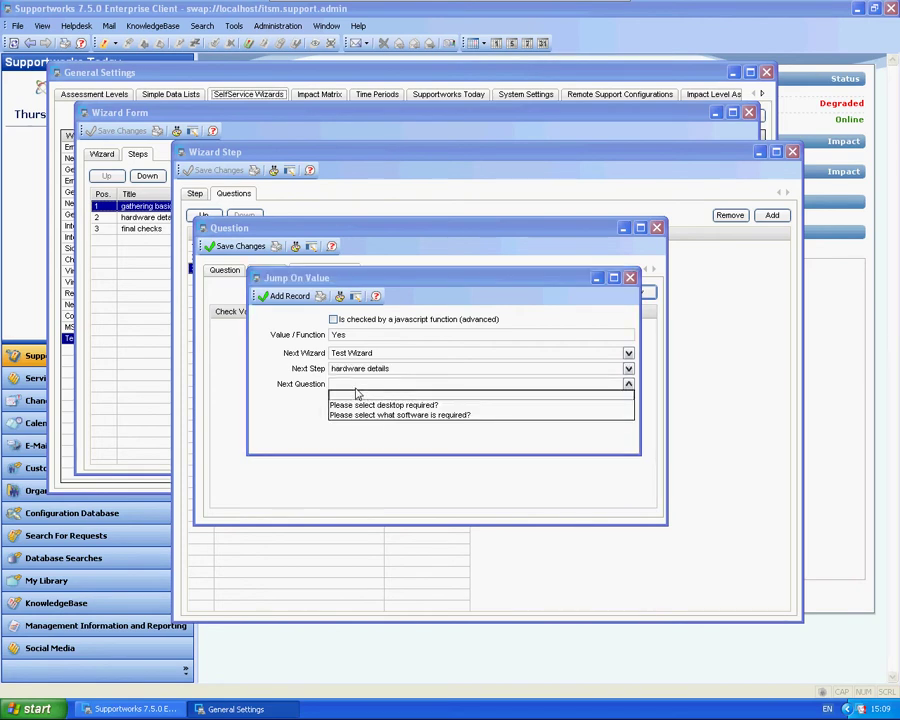
pyautogui.click(355, 403)
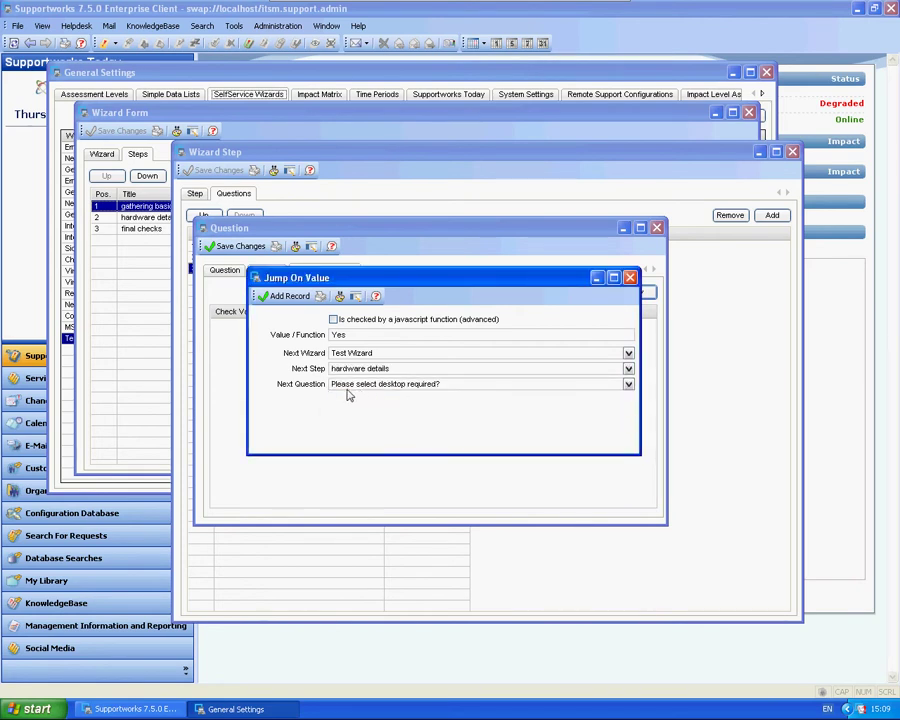
pyautogui.click(289, 296)
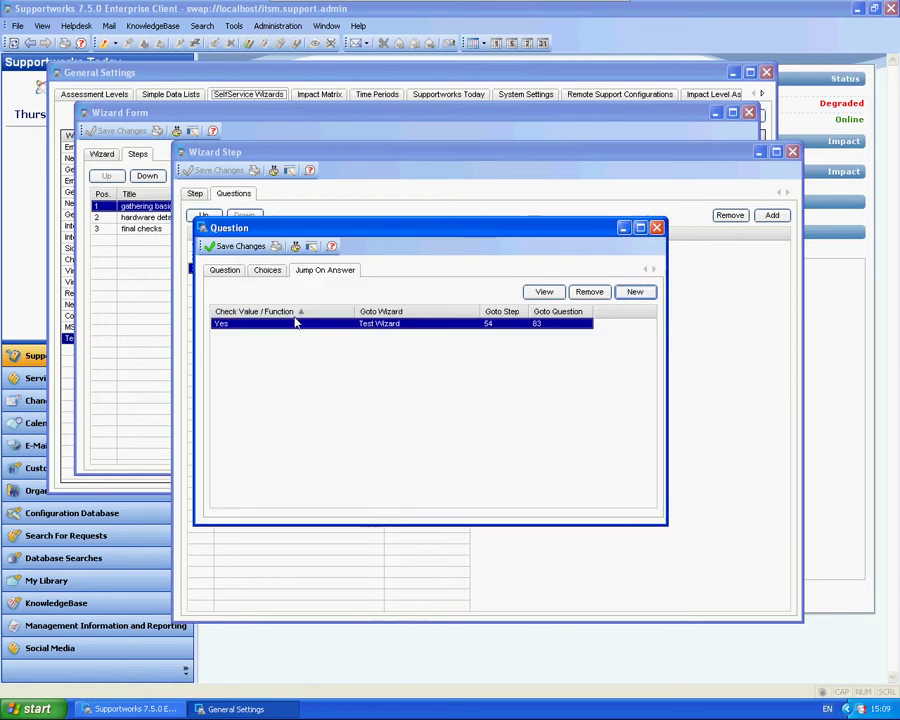
# Add a jump rule for the answer "No" leading to Test Wizard, step "final checks", question "Can you confirm whether any interviews required?"
pyautogui.click(633, 292)
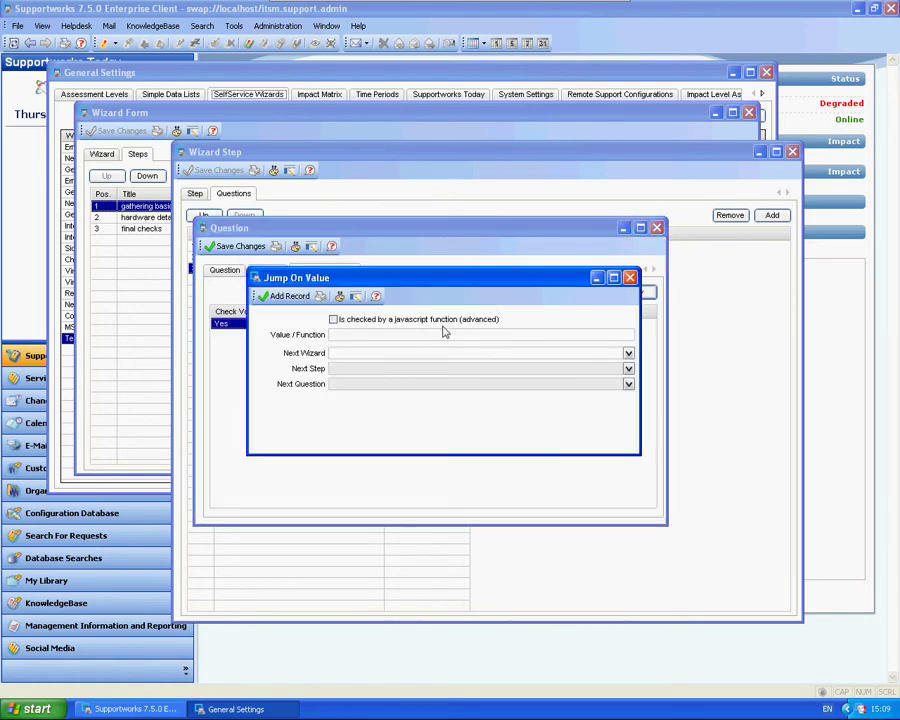
pyautogui.click(375, 353)
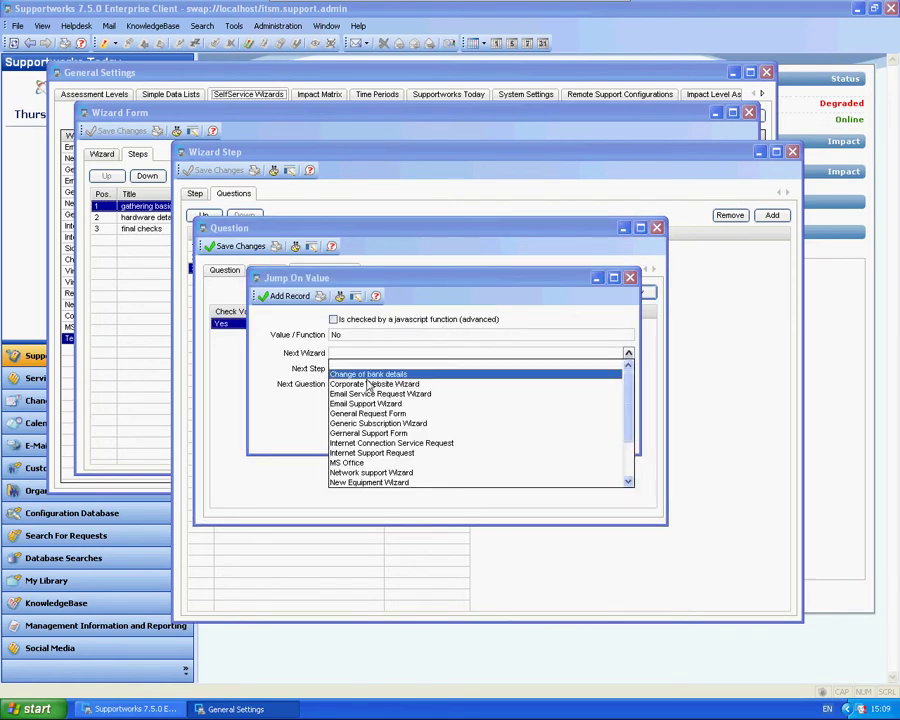
pyautogui.scroll(-2, 372, 455)
pyautogui.click(376, 460)
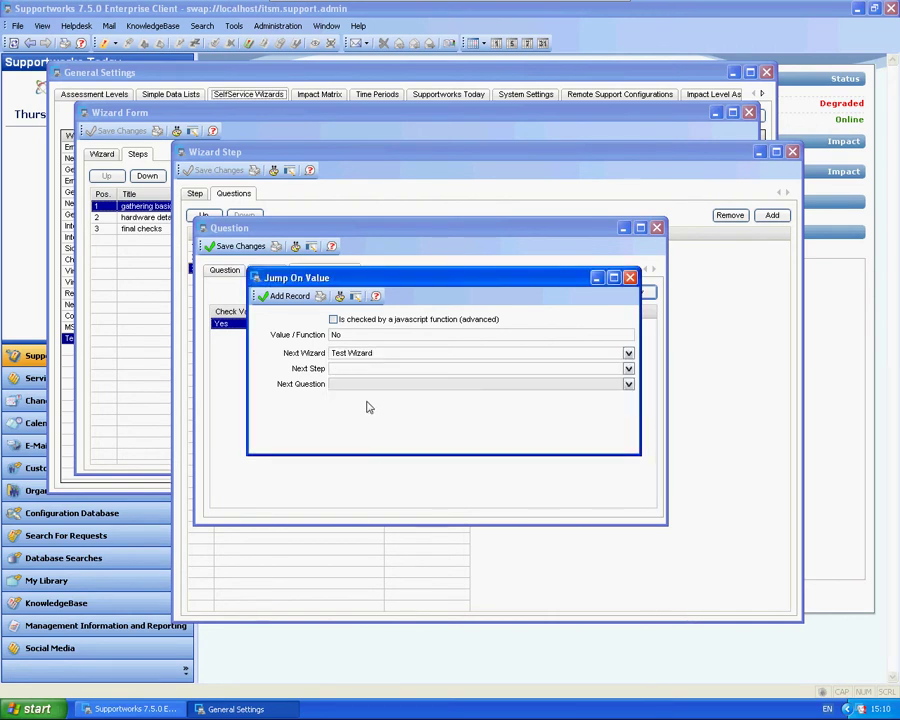
pyautogui.click(357, 372)
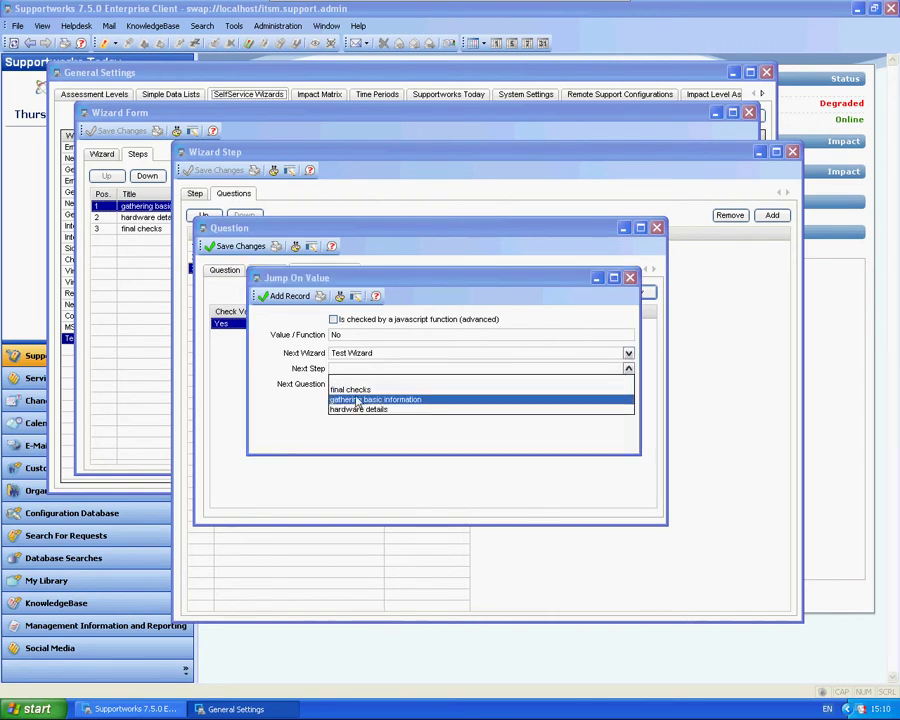
pyautogui.click(352, 389)
pyautogui.click(354, 385)
pyautogui.click(360, 403)
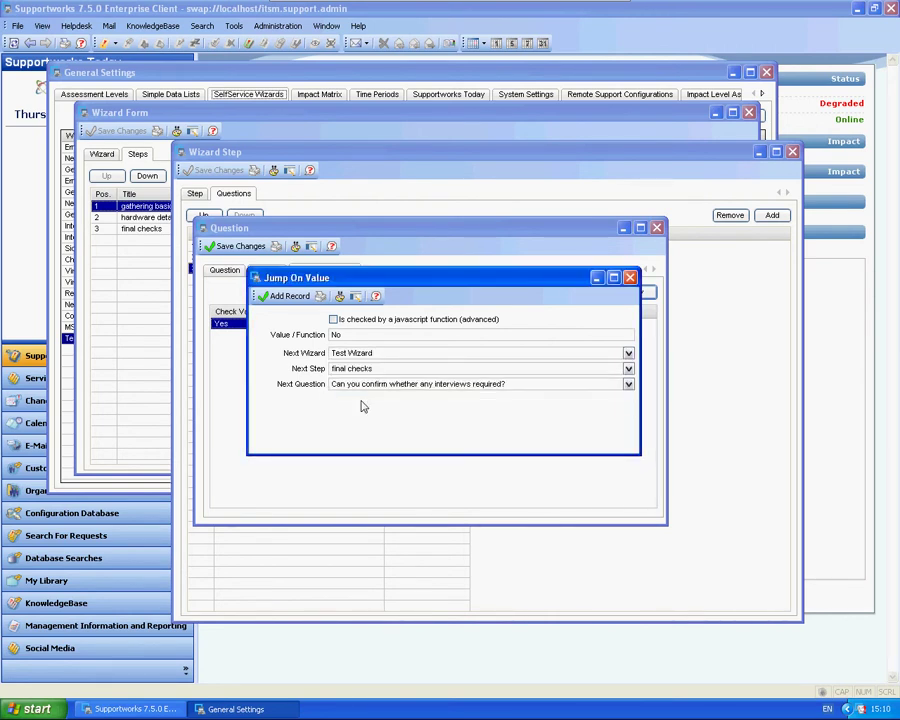
pyautogui.click(290, 297)
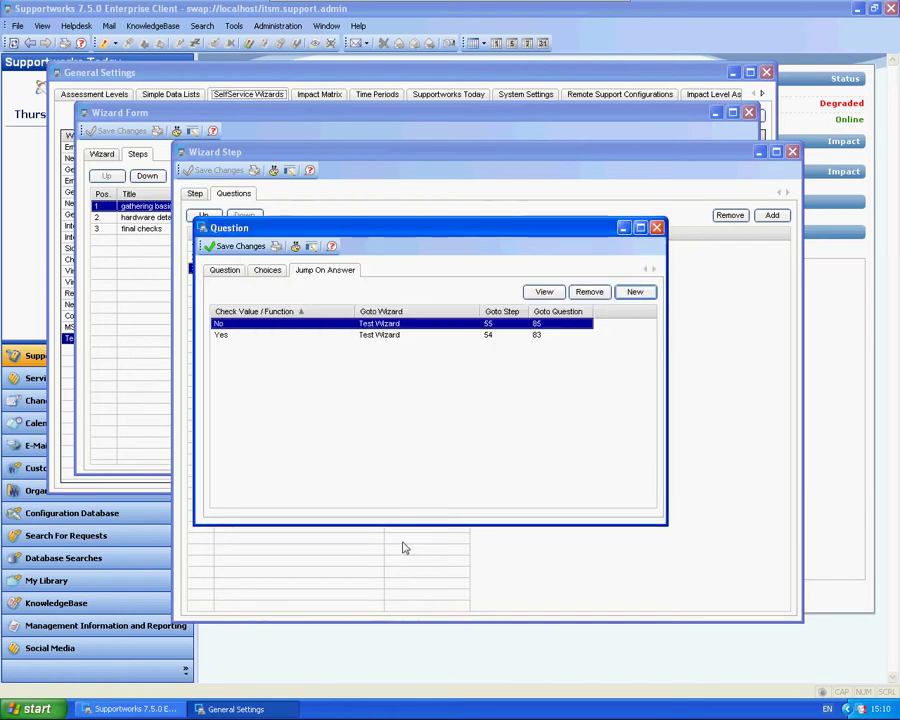
# Save the hardware/software question and close the "gathering basic information" step after checking its details
pyautogui.click(236, 248)
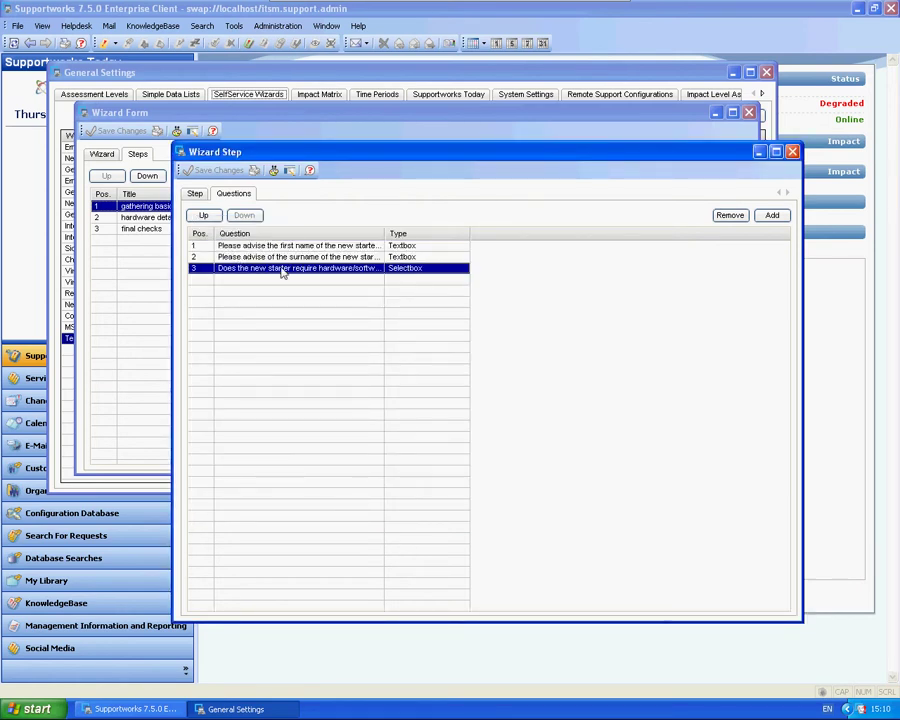
pyautogui.click(195, 194)
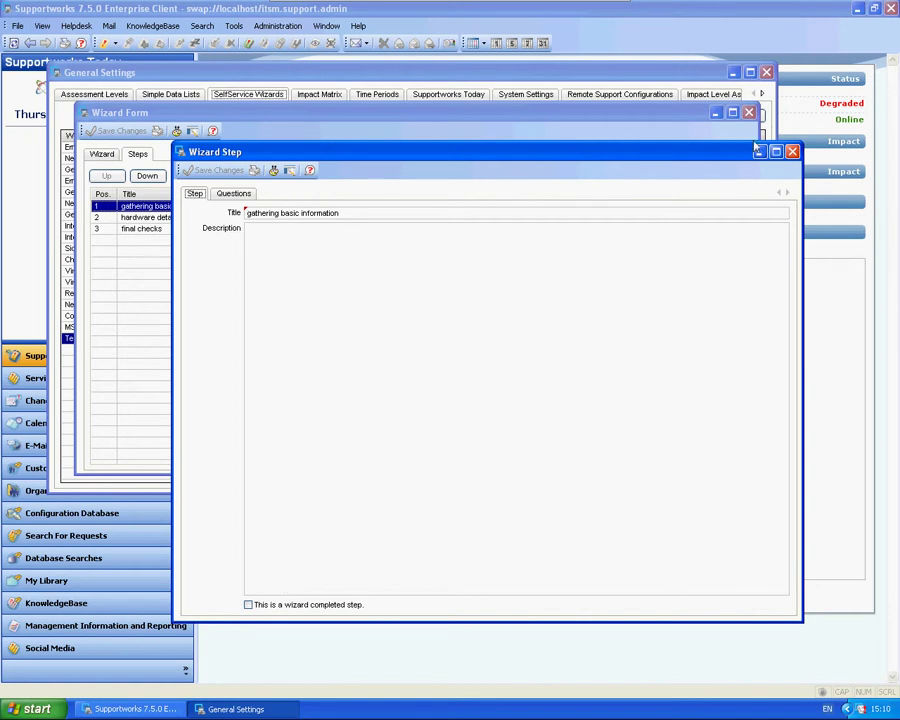
pyautogui.click(792, 151)
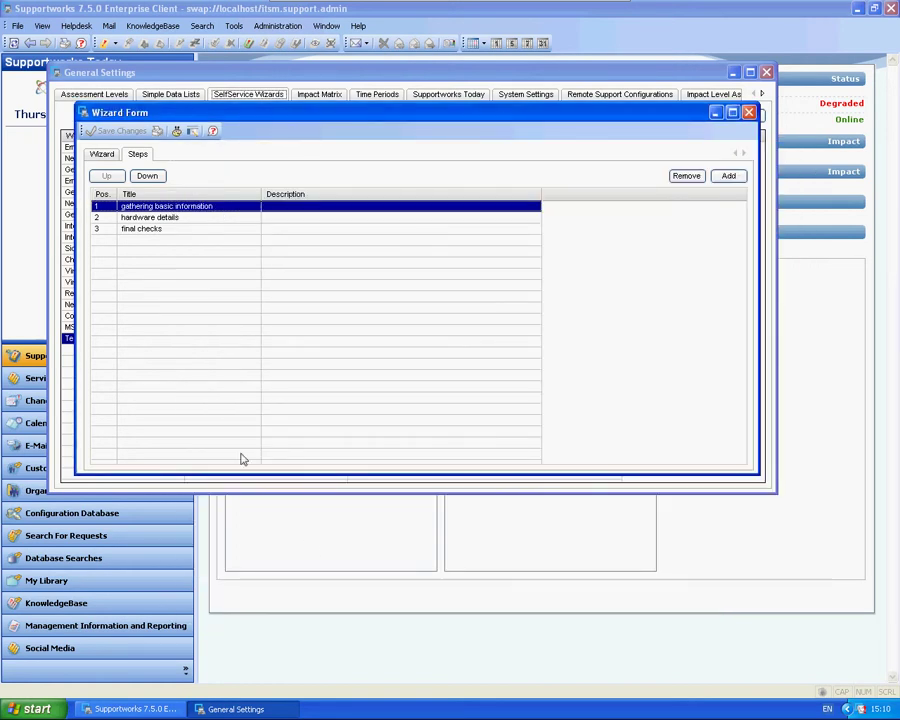
# Try marking the "hardware details" step as a wizard completed step, and review its questions
pyautogui.click(190, 218)
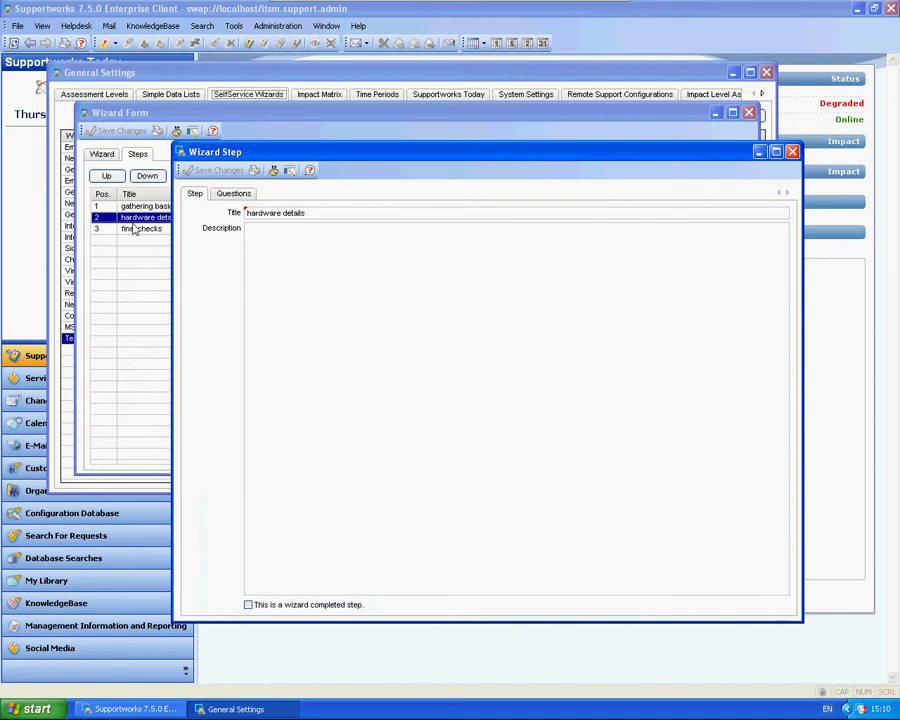
pyautogui.click(249, 605)
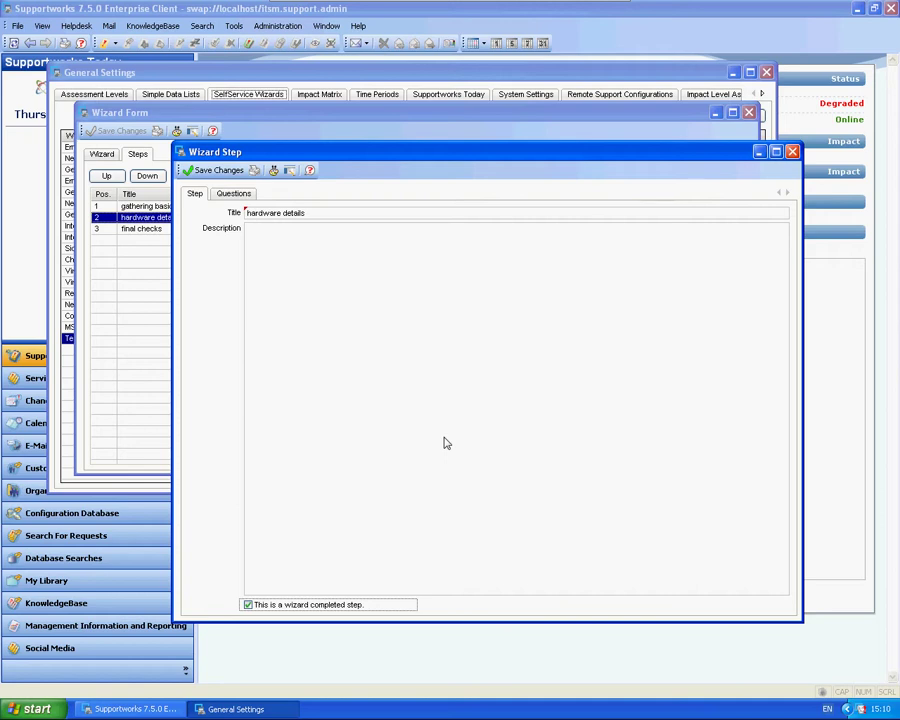
pyautogui.click(233, 193)
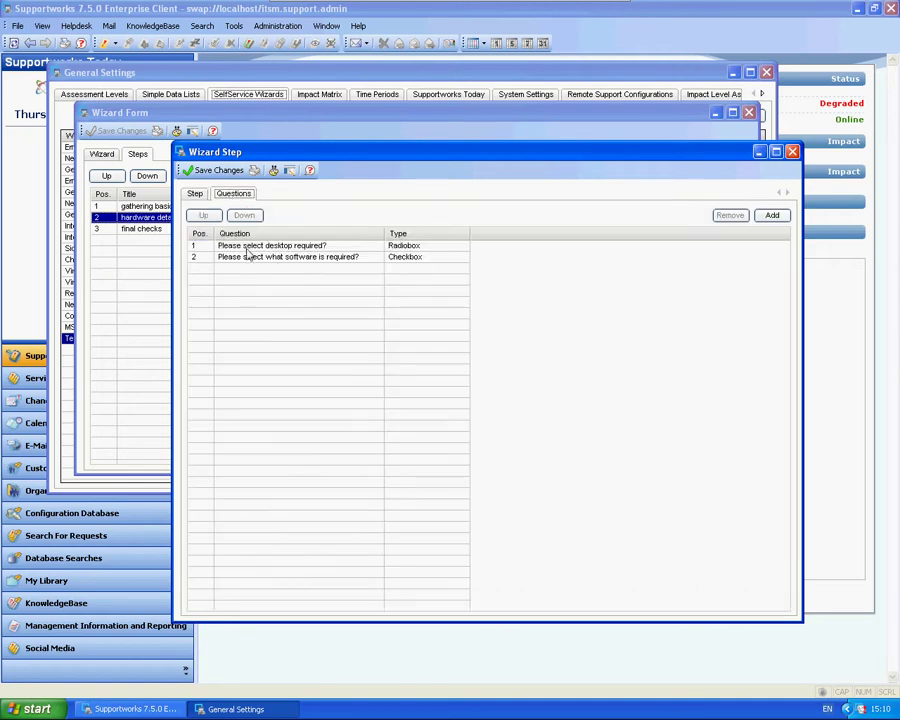
pyautogui.click(258, 248)
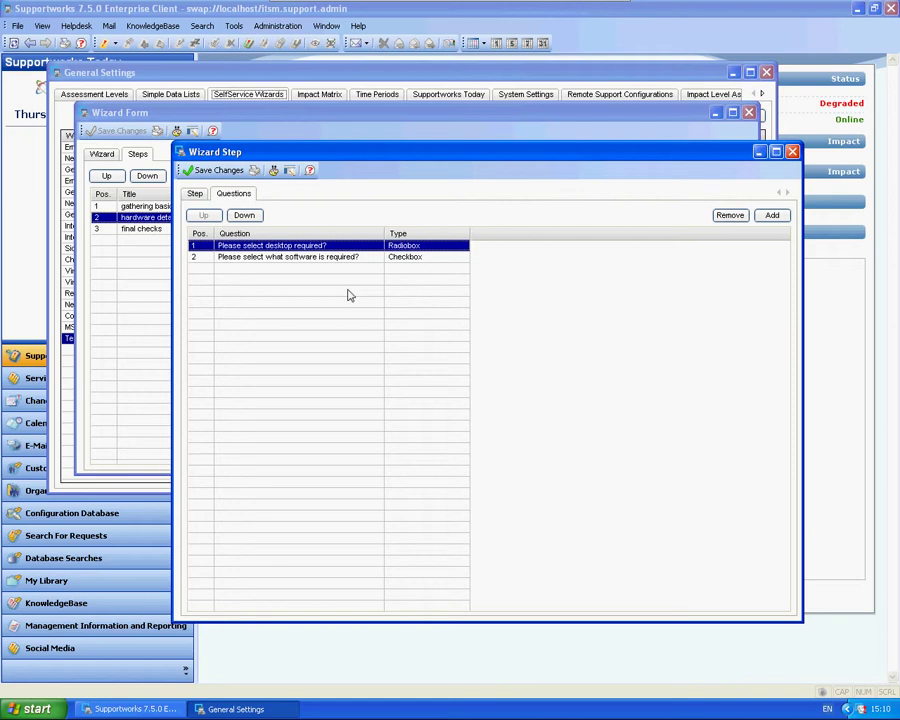
pyautogui.click(195, 193)
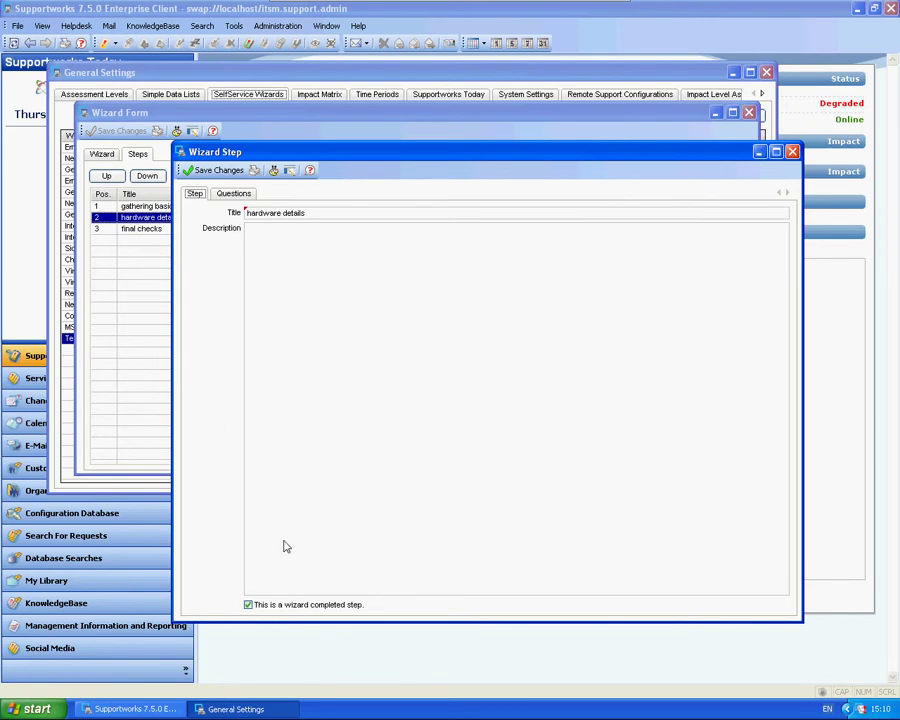
pyautogui.click(248, 606)
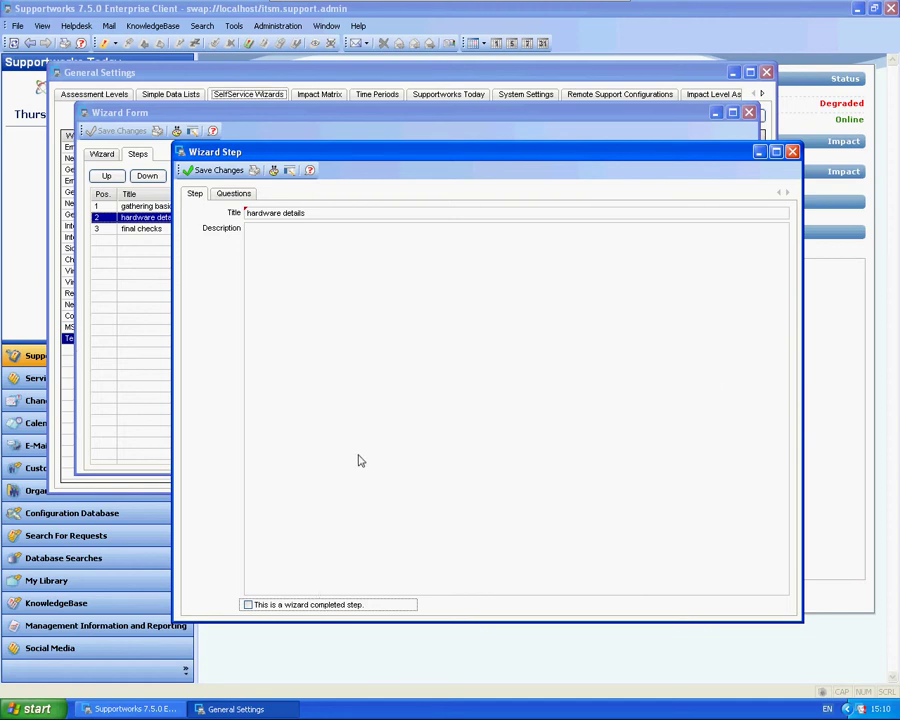
pyautogui.click(233, 194)
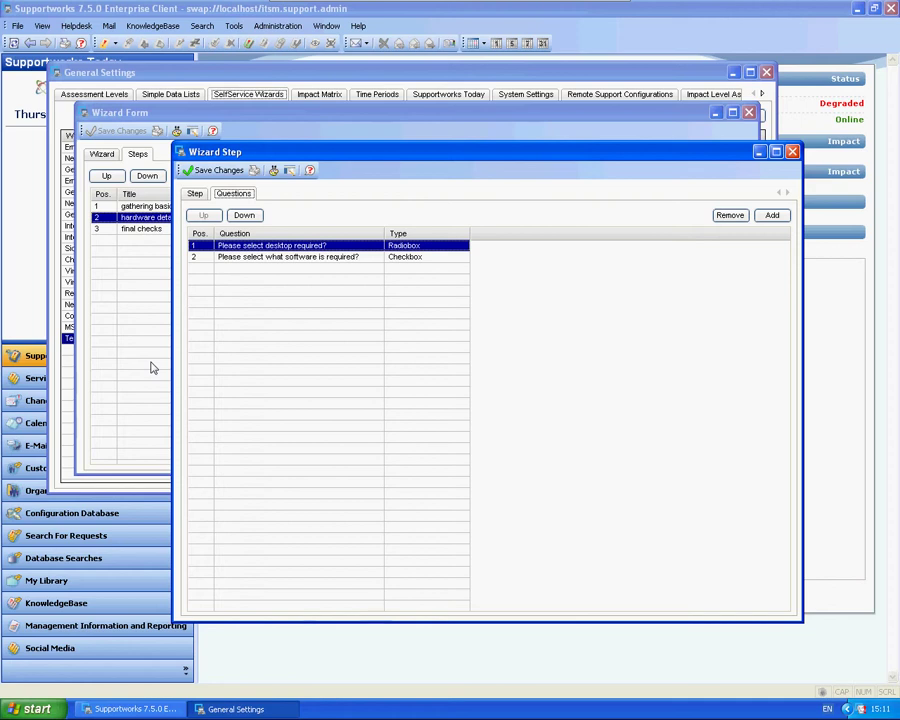
pyautogui.press('Escape')
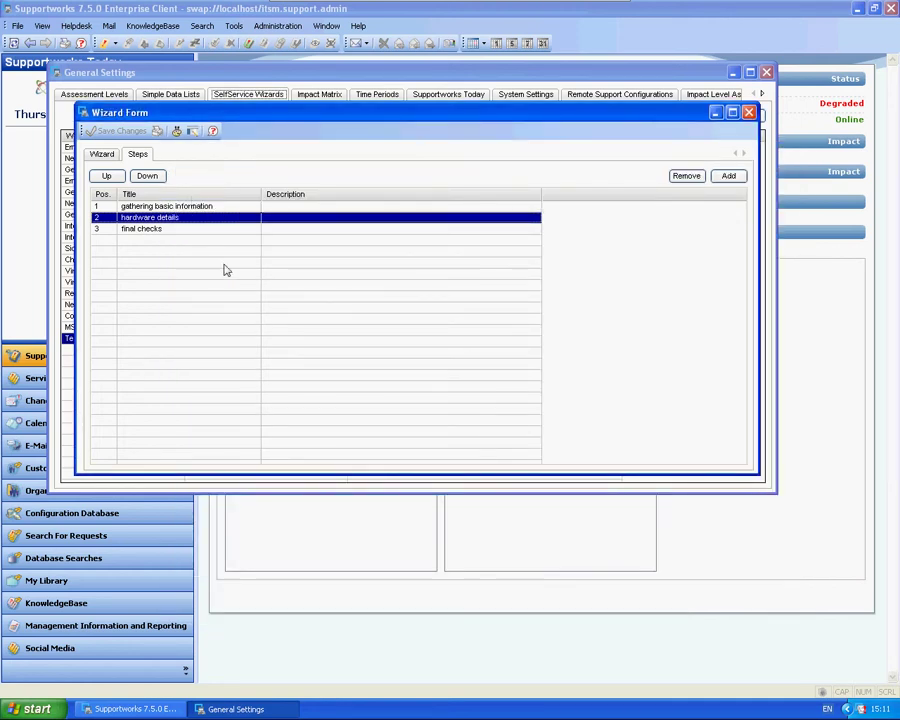
# Review Test Wizard's general details, and close both the wizard form and the general settings
pyautogui.click(104, 154)
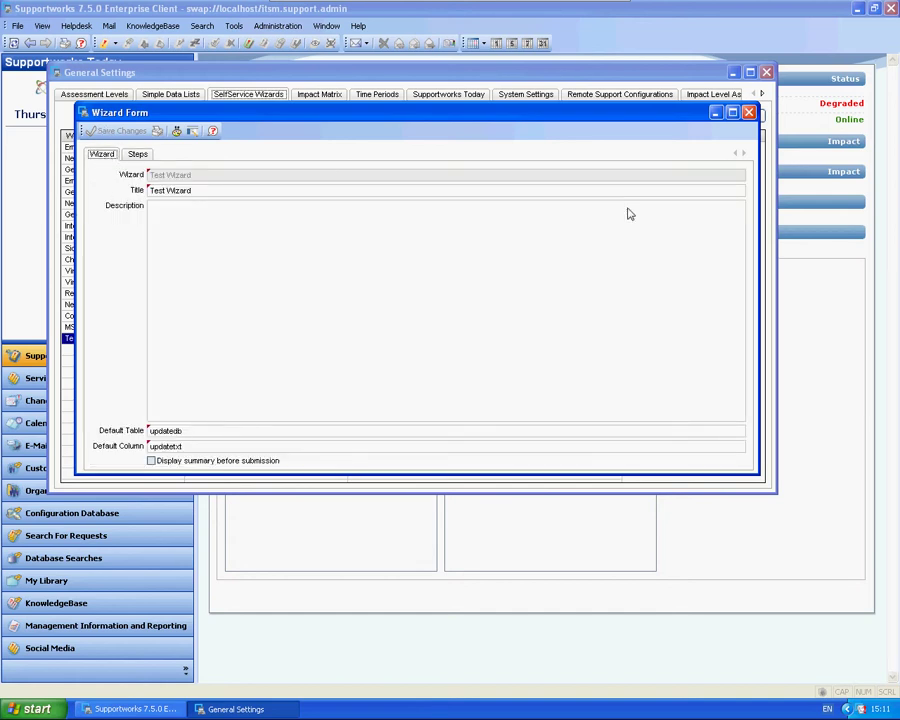
pyautogui.click(749, 114)
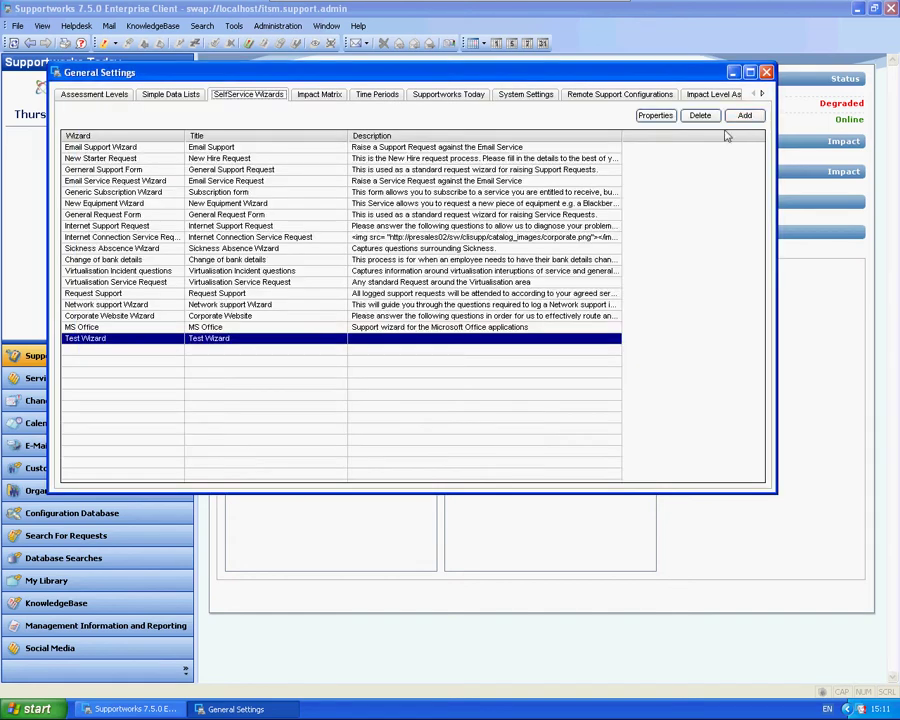
pyautogui.click(766, 72)
# Open the New Starter service record from the service portfolio
pyautogui.click(17, 27)
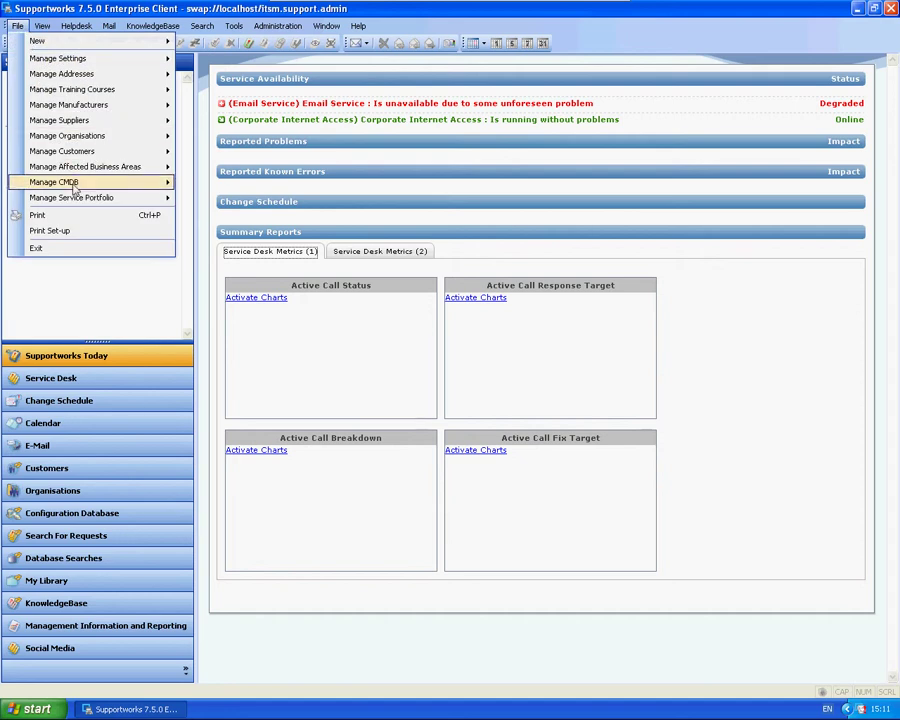
pyautogui.moveTo(120, 198)
pyautogui.click(210, 211)
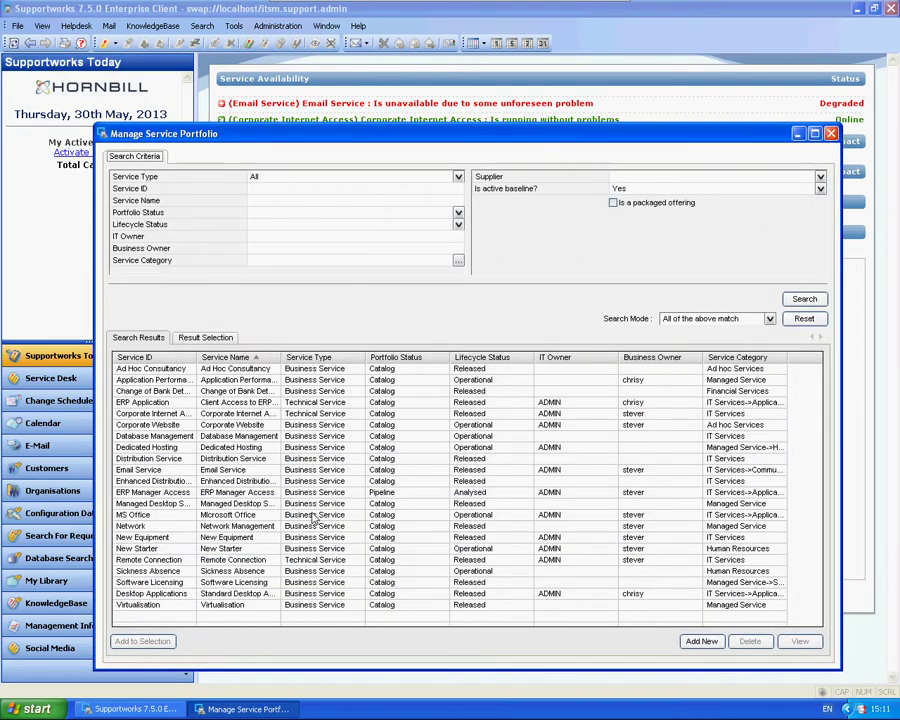
pyautogui.doubleClick(158, 548)
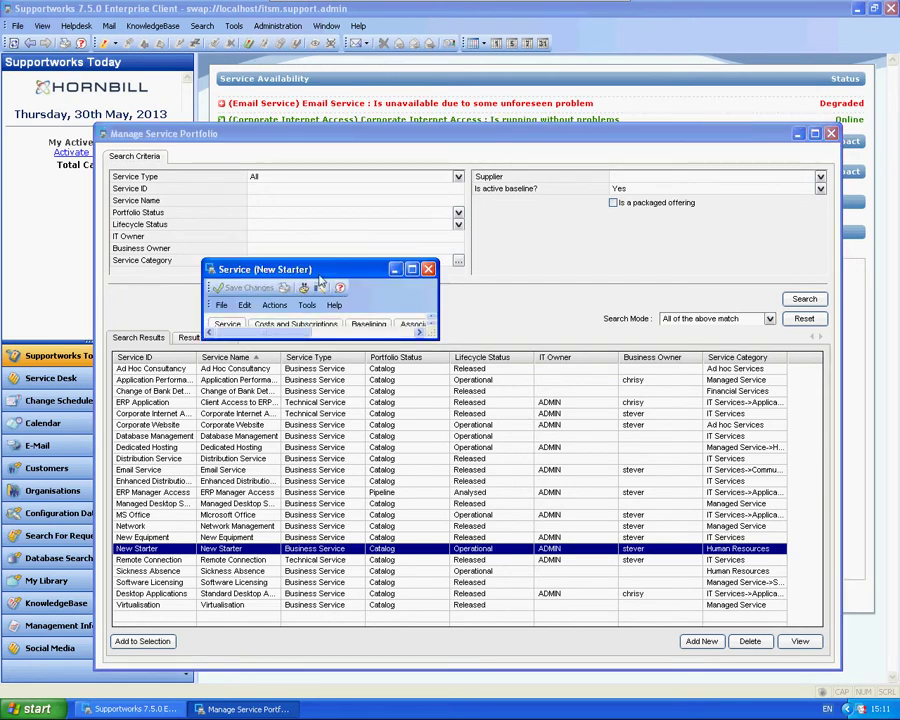
# Add TestSLA to the New Starter service's available service levels, keeping the cost and price at 0.00
pyautogui.moveTo(282, 272); pyautogui.dragTo(274, 154)
pyautogui.moveTo(378, 225); pyautogui.dragTo(774, 581)
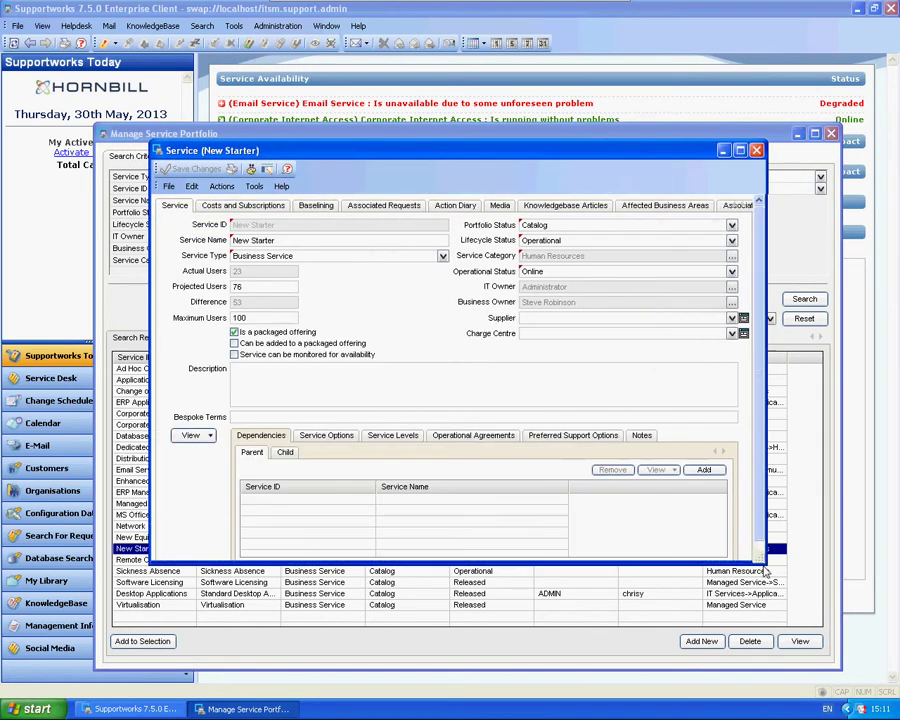
pyautogui.click(327, 438)
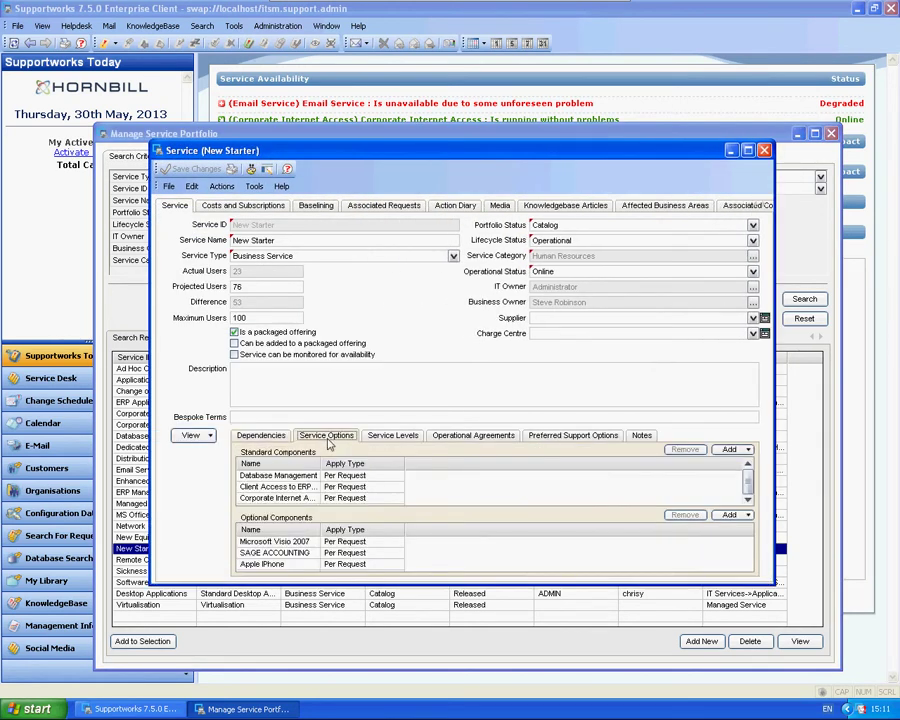
pyautogui.click(405, 437)
pyautogui.click(731, 449)
pyautogui.moveTo(475, 345); pyautogui.dragTo(647, 473)
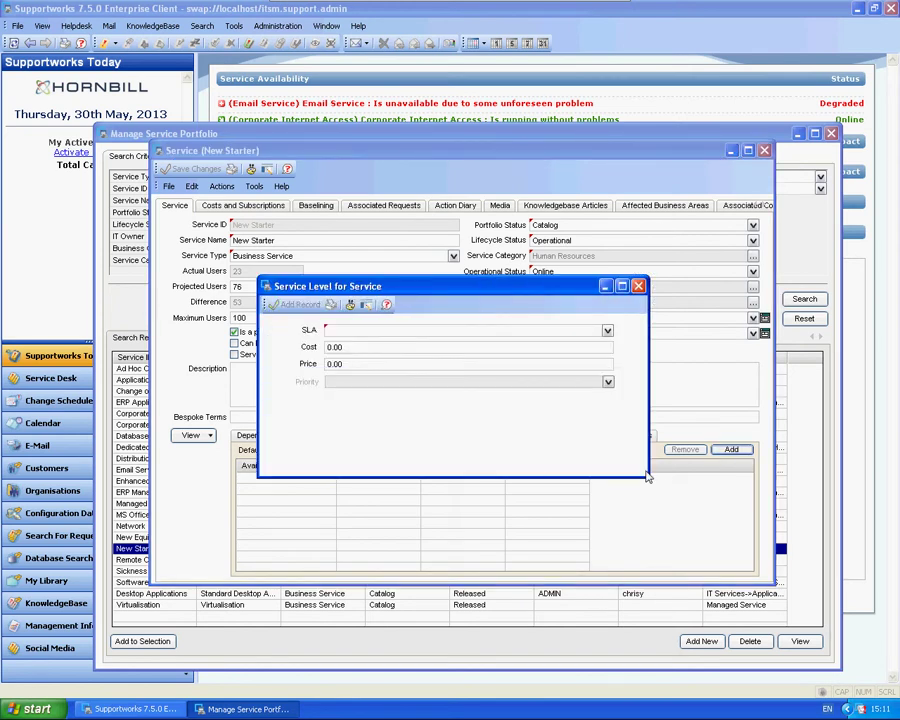
pyautogui.click(610, 330)
pyautogui.click(330, 343)
pyautogui.click(296, 304)
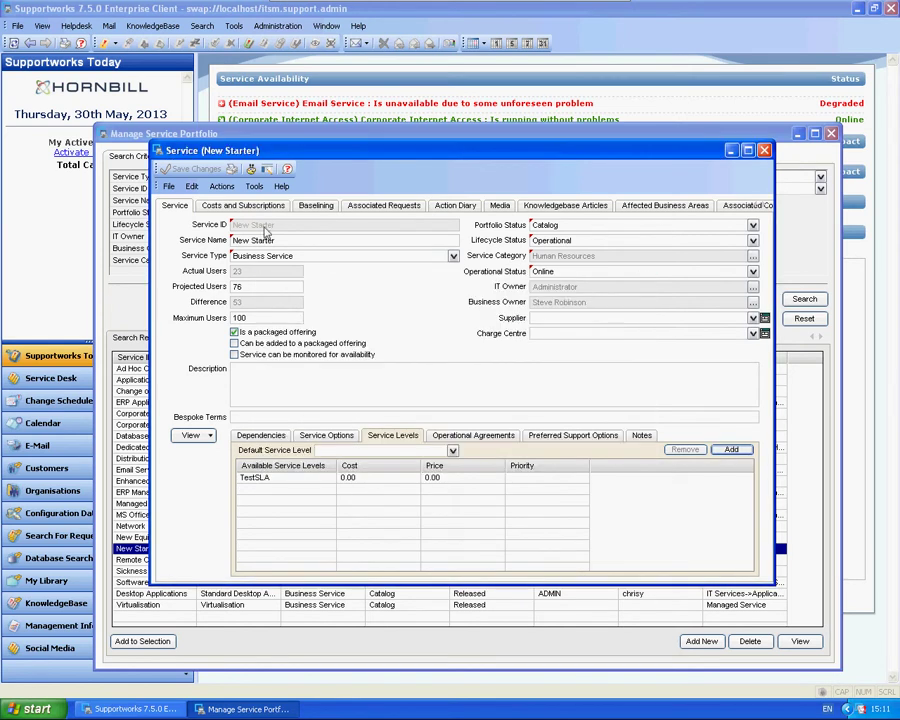
# Start adding a customer subscription to the New Starter service by searching customers by first name and selecting the matching customer
pyautogui.click(243, 205)
pyautogui.click(249, 222)
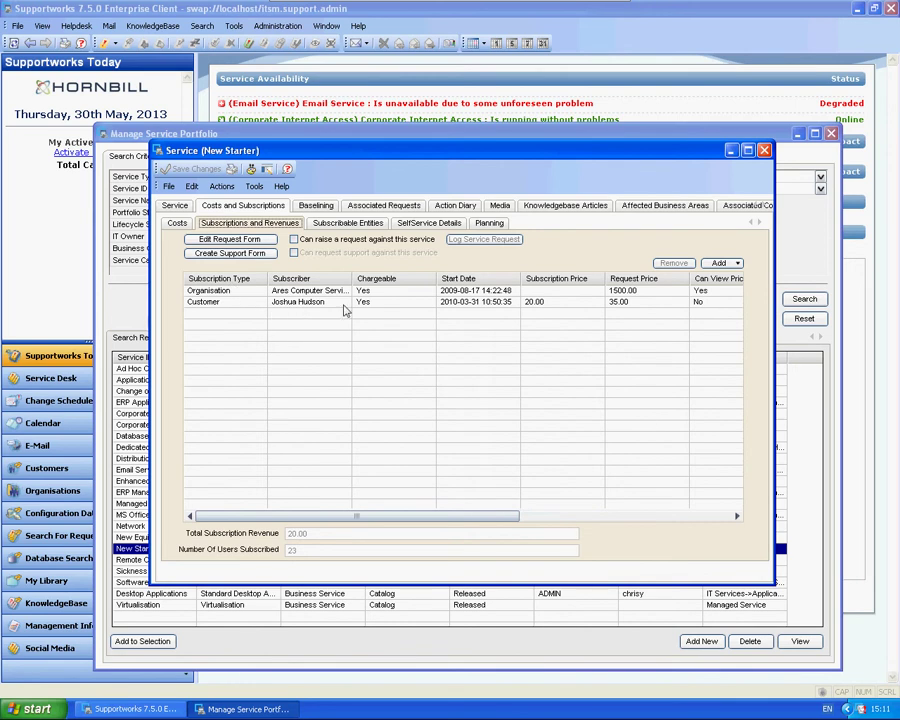
pyautogui.click(728, 263)
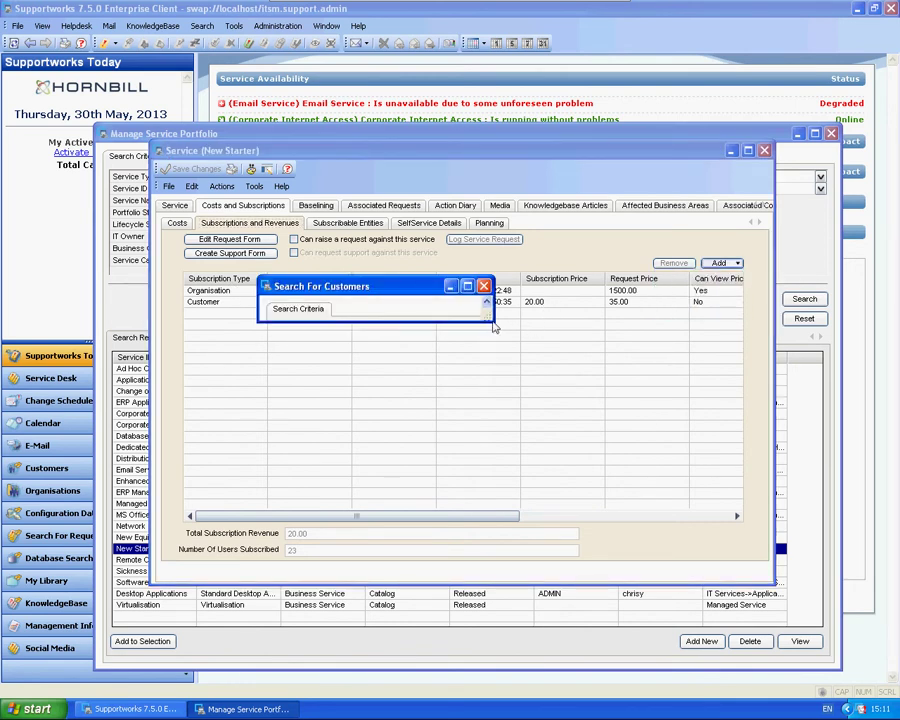
pyautogui.click(376, 346)
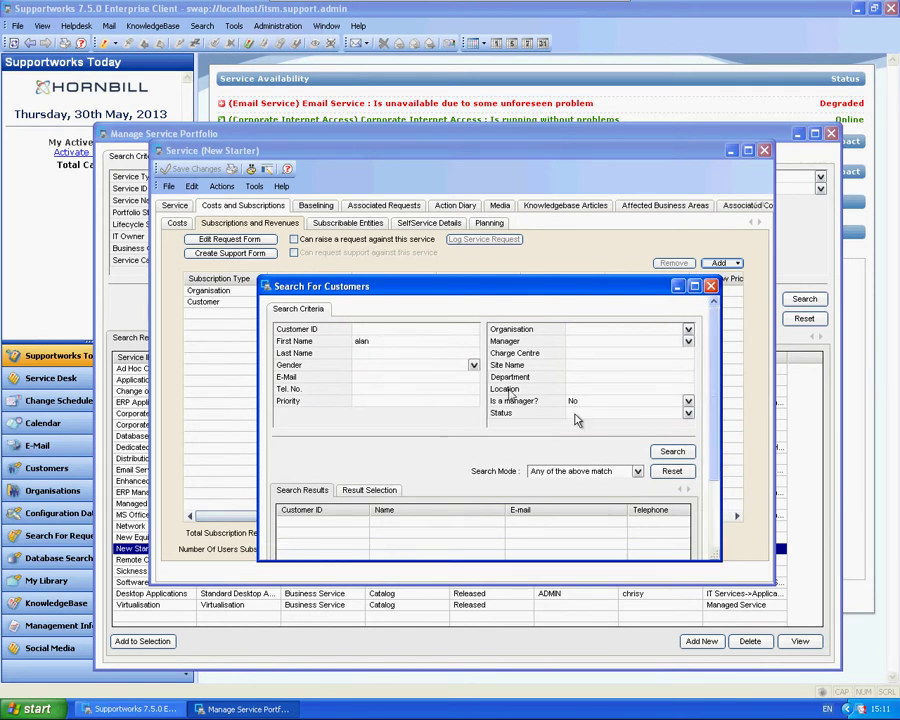
pyautogui.click(672, 451)
pyautogui.scroll(-1, 716, 484)
pyautogui.scroll(-2, 716, 484)
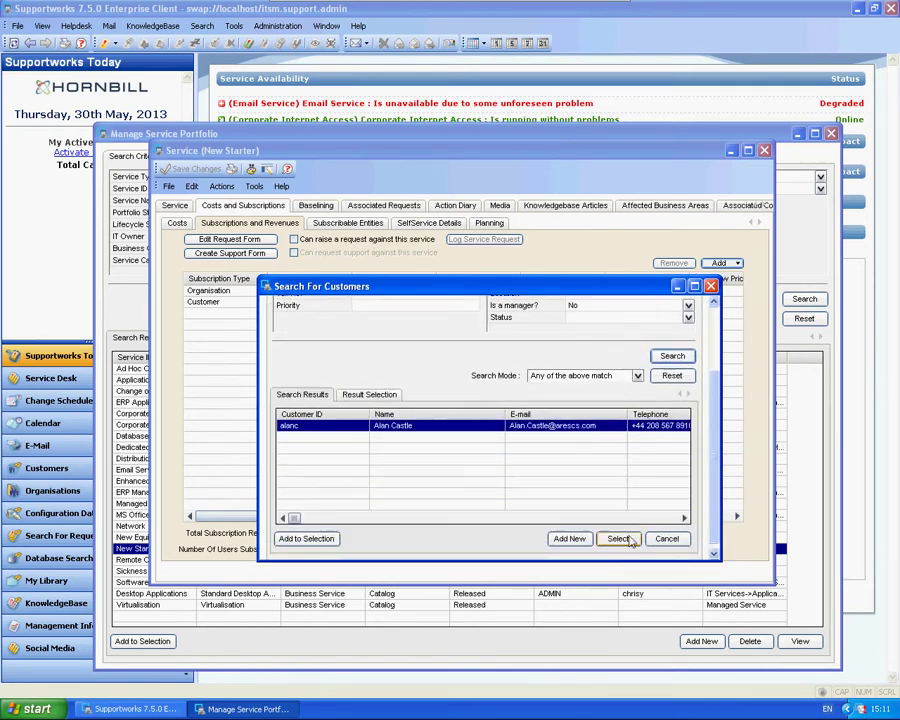
pyautogui.click(620, 536)
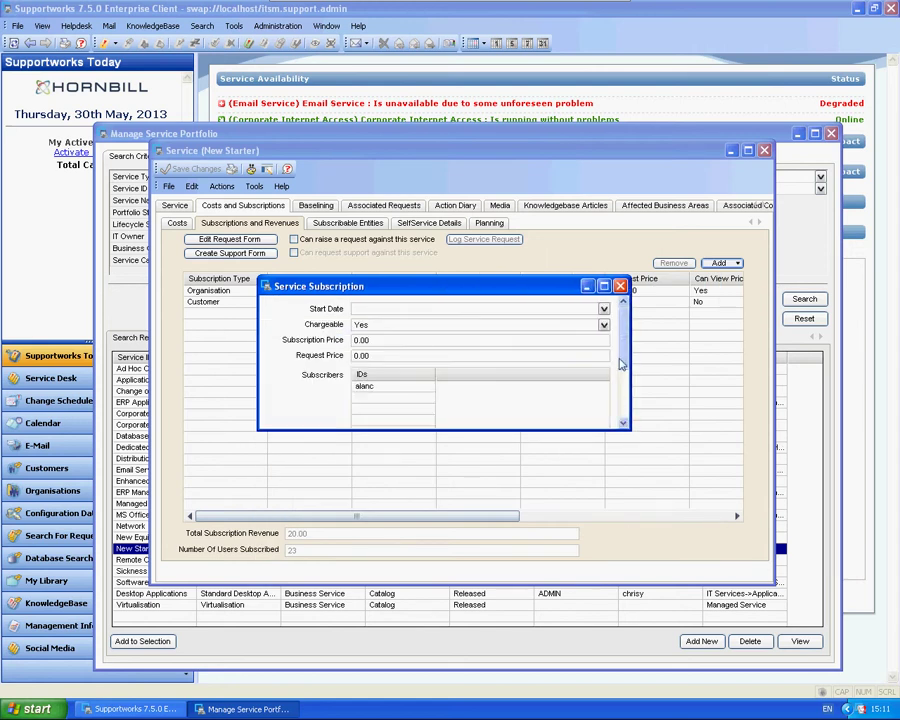
# Set the subscription's start date and apply the chargeable subscription with 0.00 prices, accepting that the price is below cost
pyautogui.click(606, 311)
pyautogui.click(416, 405)
pyautogui.scroll(-3, 620, 370)
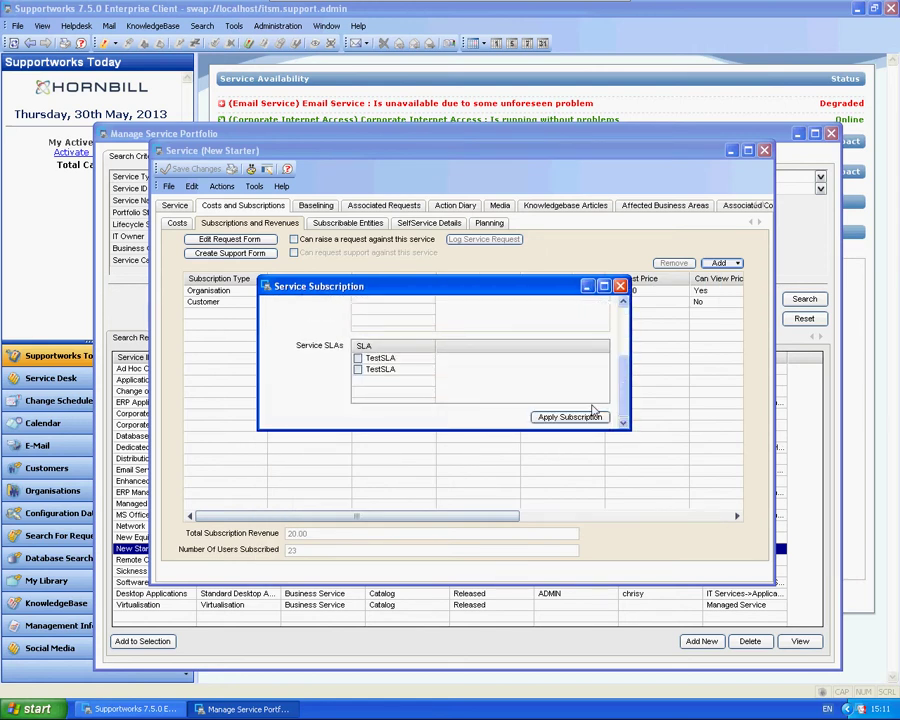
pyautogui.click(578, 416)
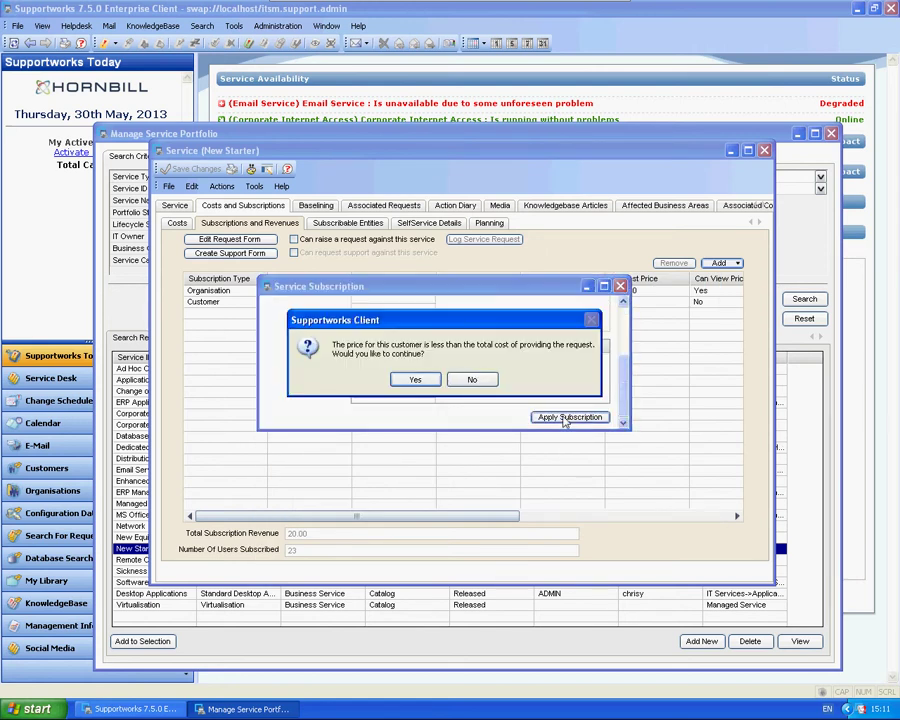
pyautogui.click(416, 381)
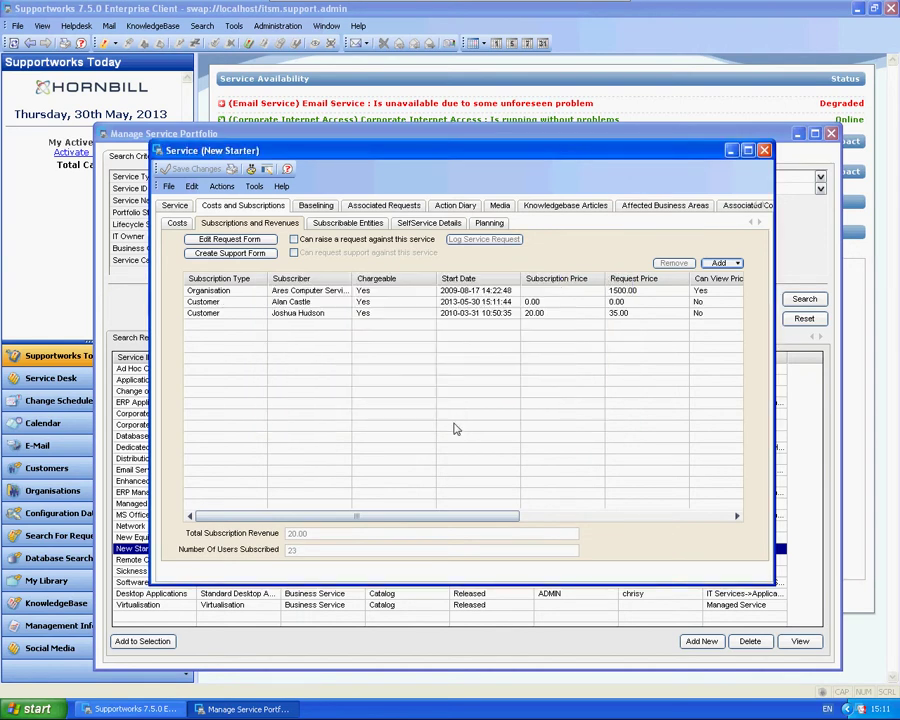
# Allow the new customer subscriber to raise requests, assign Test Wizard to the request form, then save and close the service
pyautogui.click(292, 302)
pyautogui.click(294, 240)
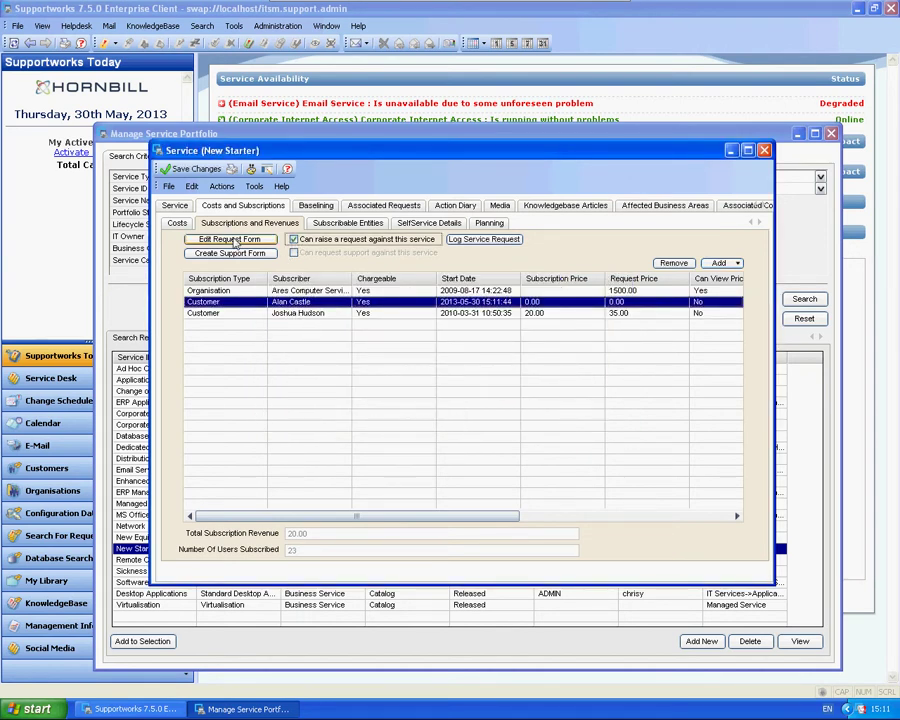
pyautogui.click(227, 241)
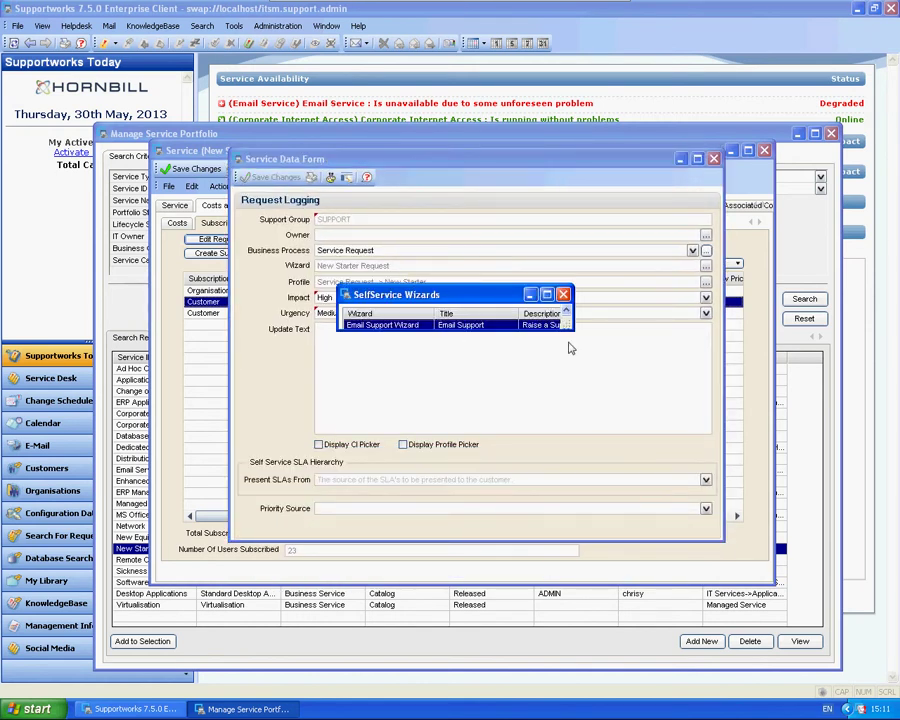
pyautogui.moveTo(572, 330); pyautogui.dragTo(690, 595)
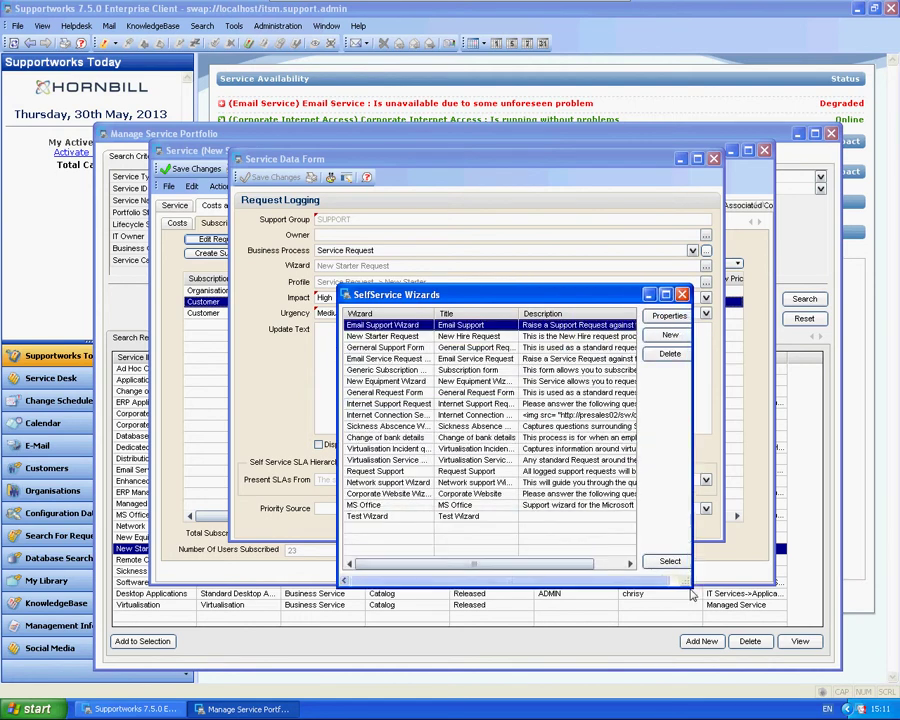
pyautogui.click(440, 516)
pyautogui.click(669, 561)
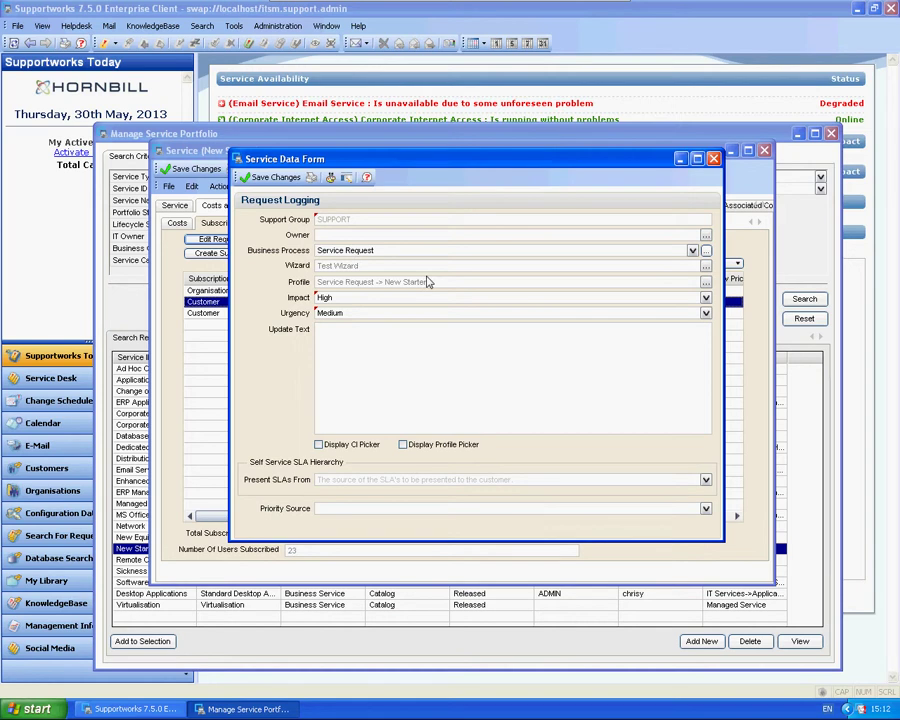
pyautogui.click(278, 177)
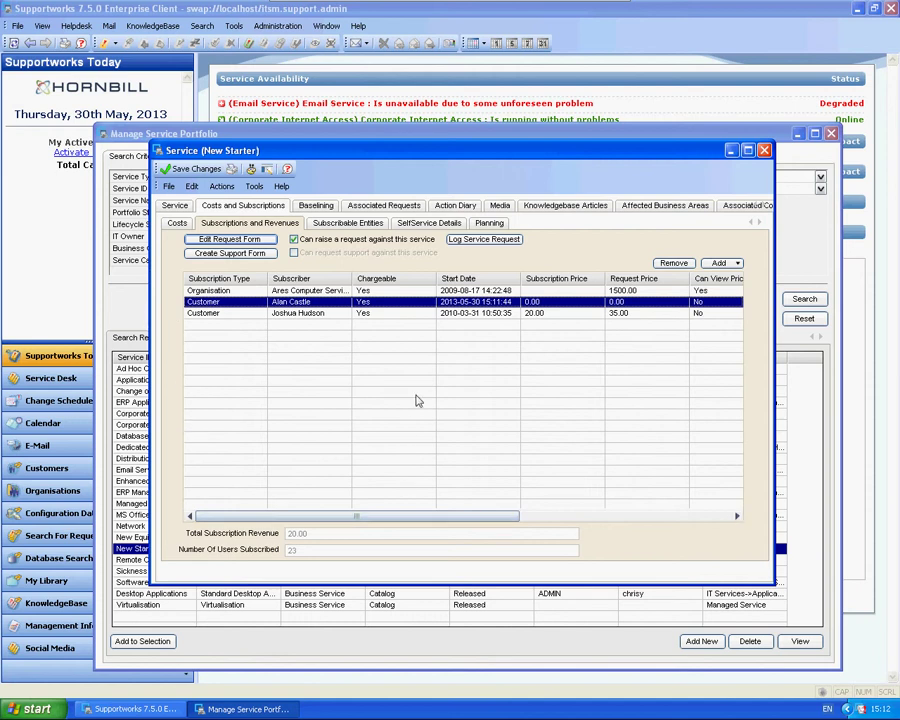
pyautogui.click(194, 170)
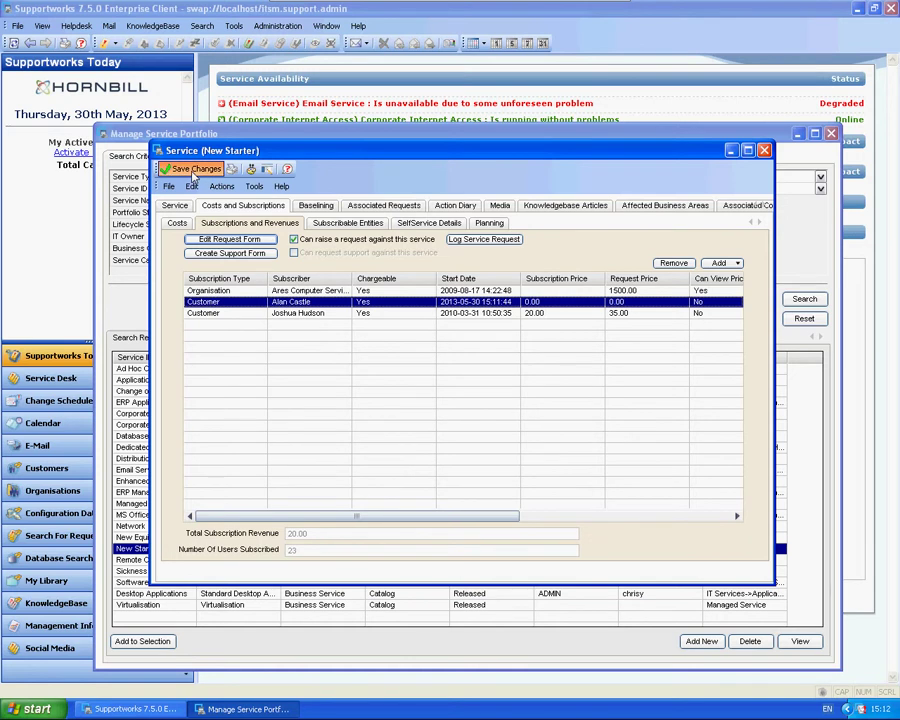
pyautogui.click(829, 133)
pyautogui.click(35, 709)
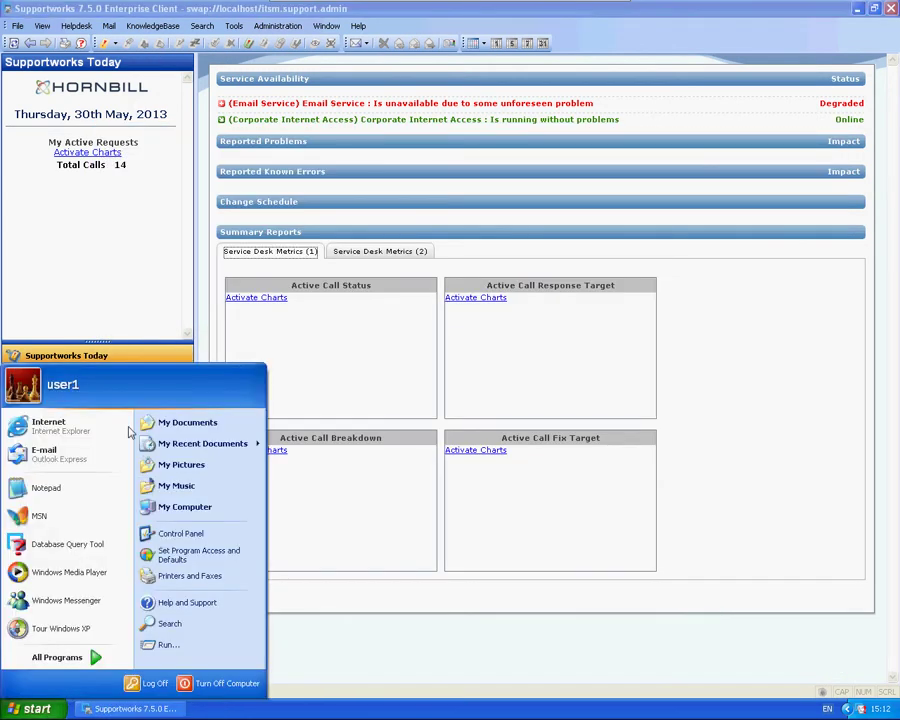
pyautogui.click(281, 367)
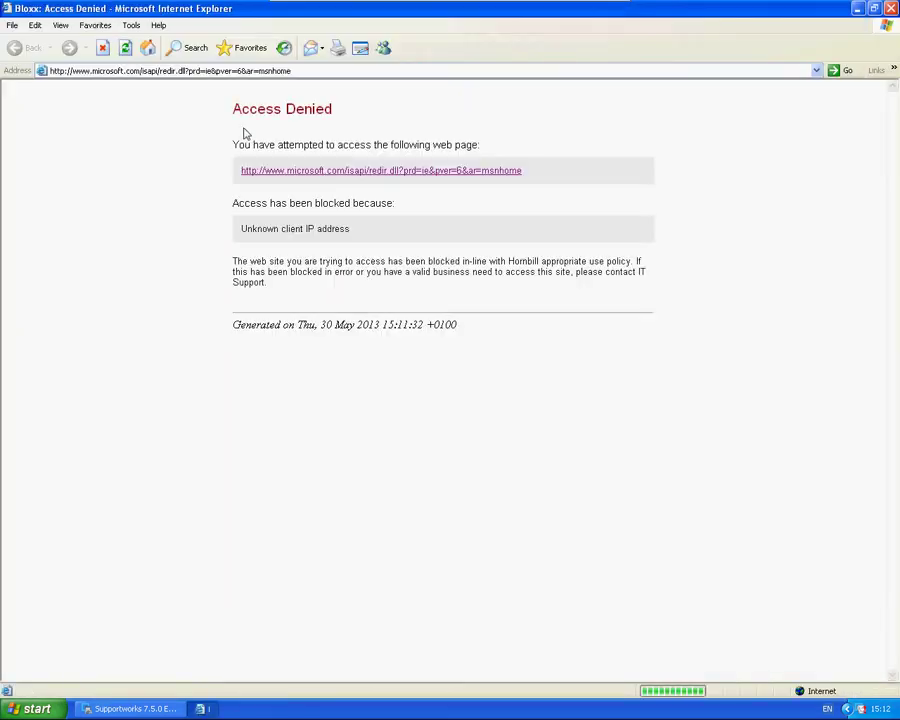
pyautogui.click(122, 71)
pyautogui.write('http://localhost/sw/')
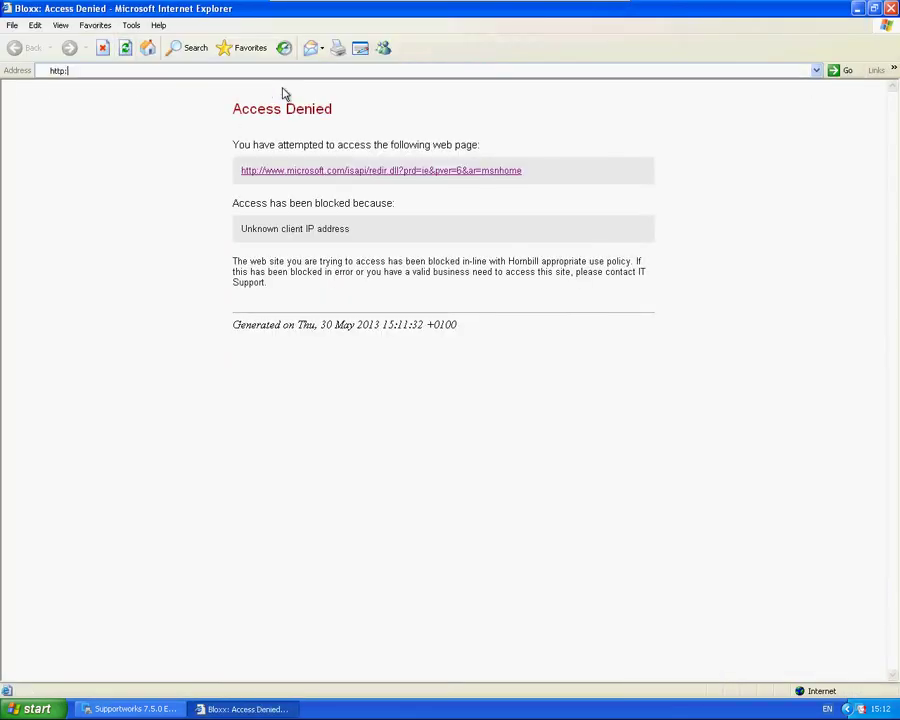
pyautogui.press('Down')
pyautogui.press('Down')
pyautogui.press('Down')
pyautogui.press('Down')
pyautogui.press('Down')
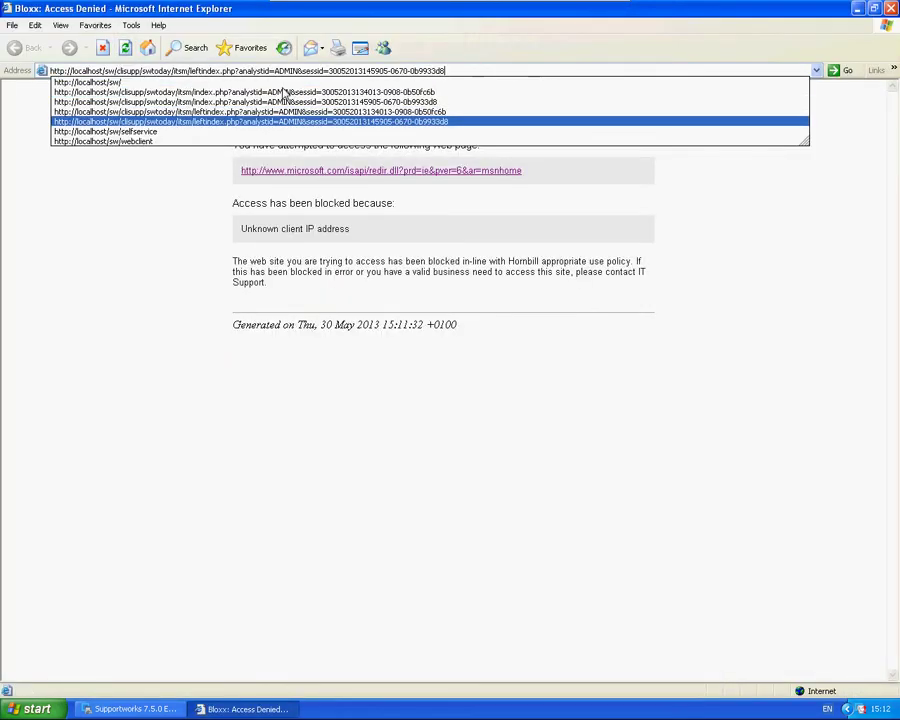
pyautogui.press('Return')
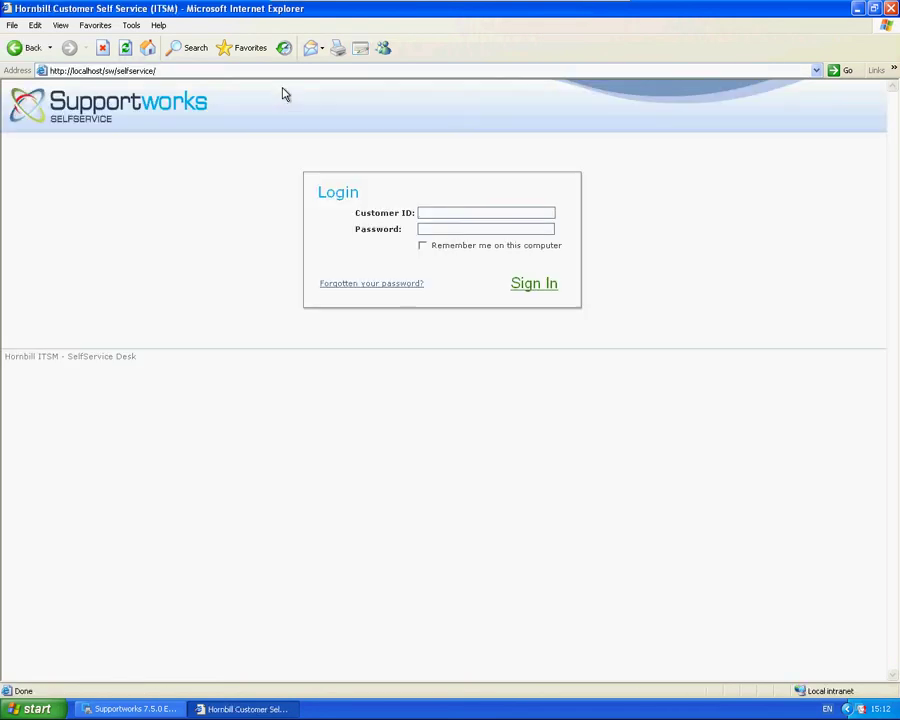
# Sign in with the subscribed customer's ID and password, and raise a New Starter request from the Human Resources services
pyautogui.press('Return')
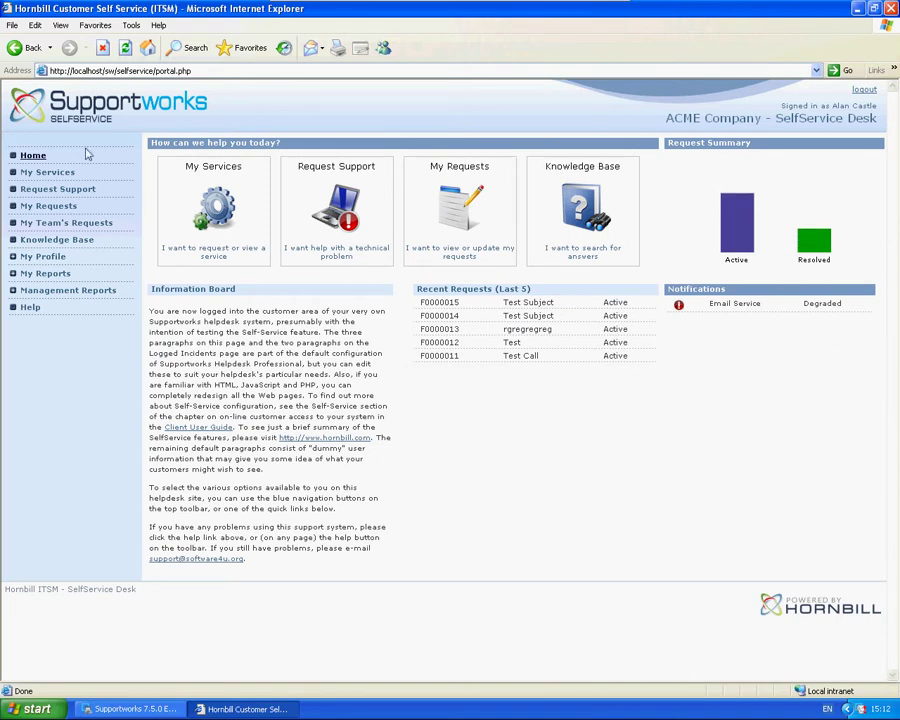
pyautogui.click(55, 177)
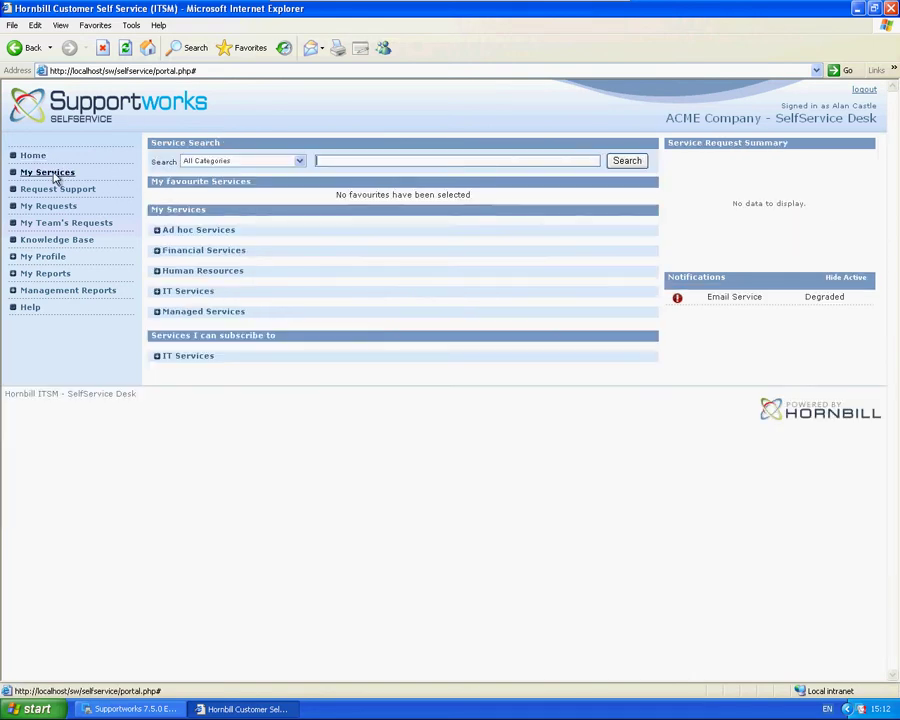
pyautogui.click(156, 272)
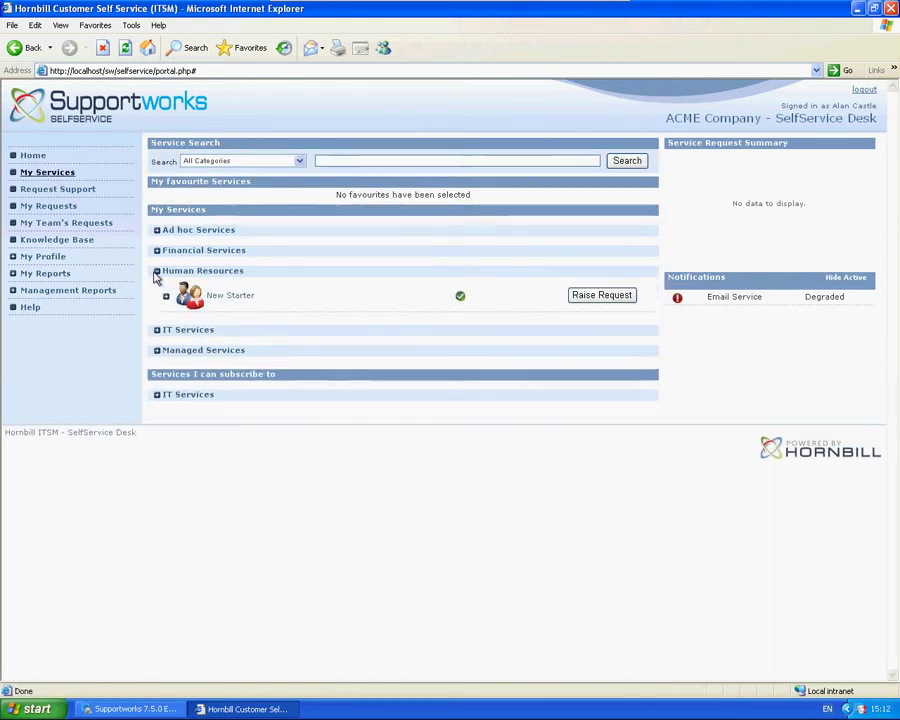
pyautogui.click(601, 296)
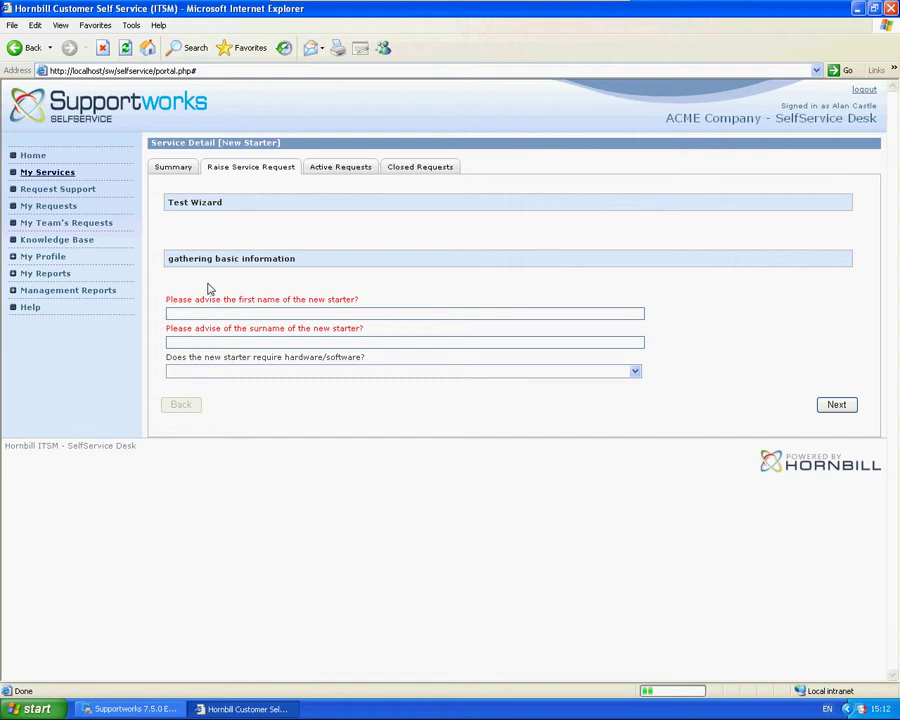
# Try to continue past the "gathering basic information" page with the mandatory name questions left blank
pyautogui.click(308, 315)
pyautogui.click(836, 405)
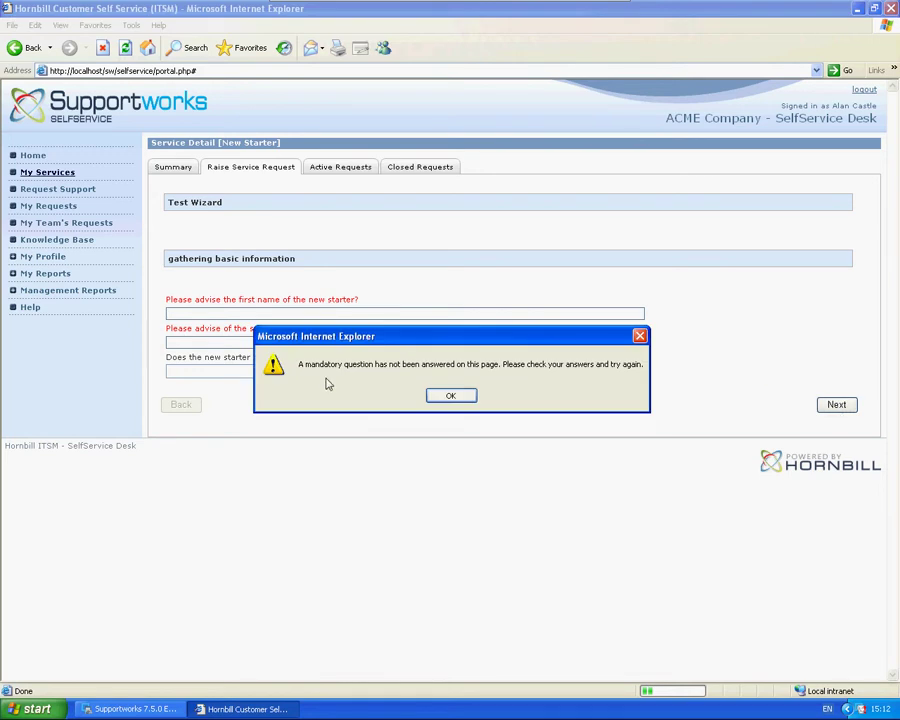
pyautogui.click(450, 395)
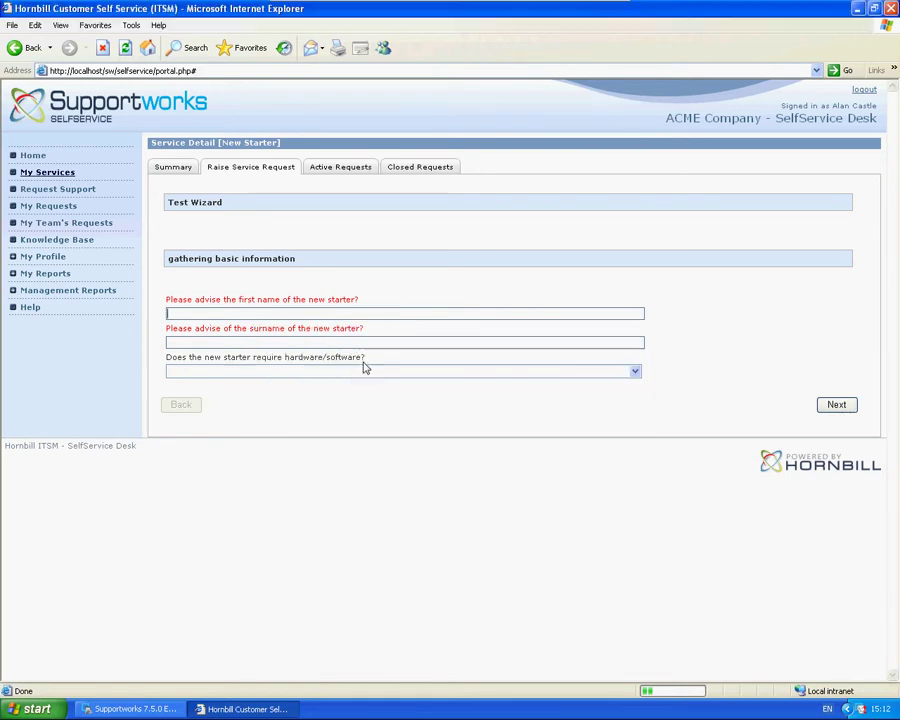
# Enter the new starter's first name and surname, answer No to requiring hardware/software, and continue the wizard
pyautogui.click(233, 315)
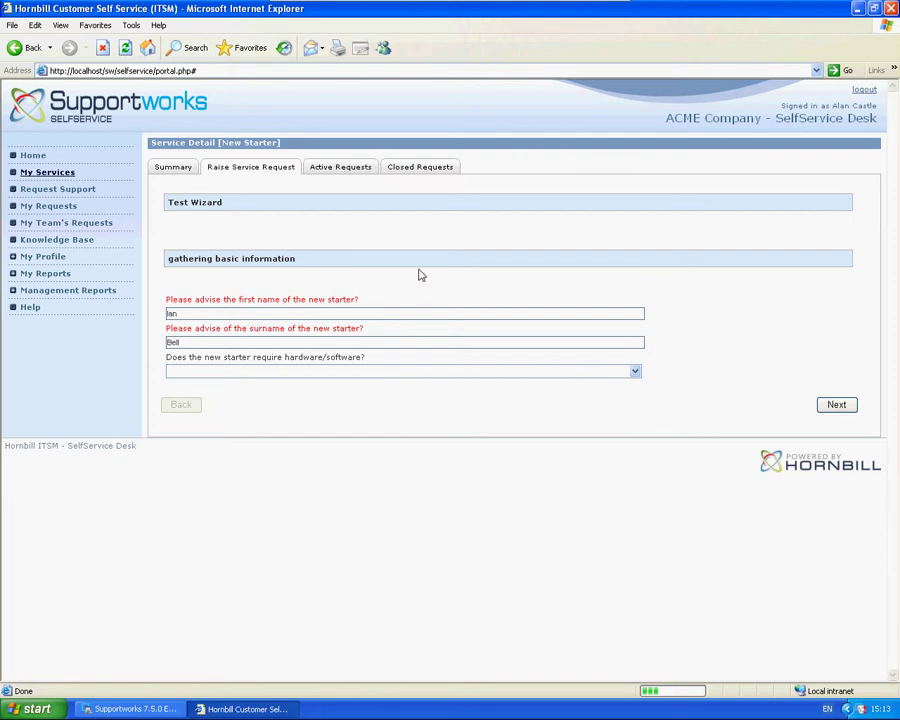
pyautogui.click(598, 373)
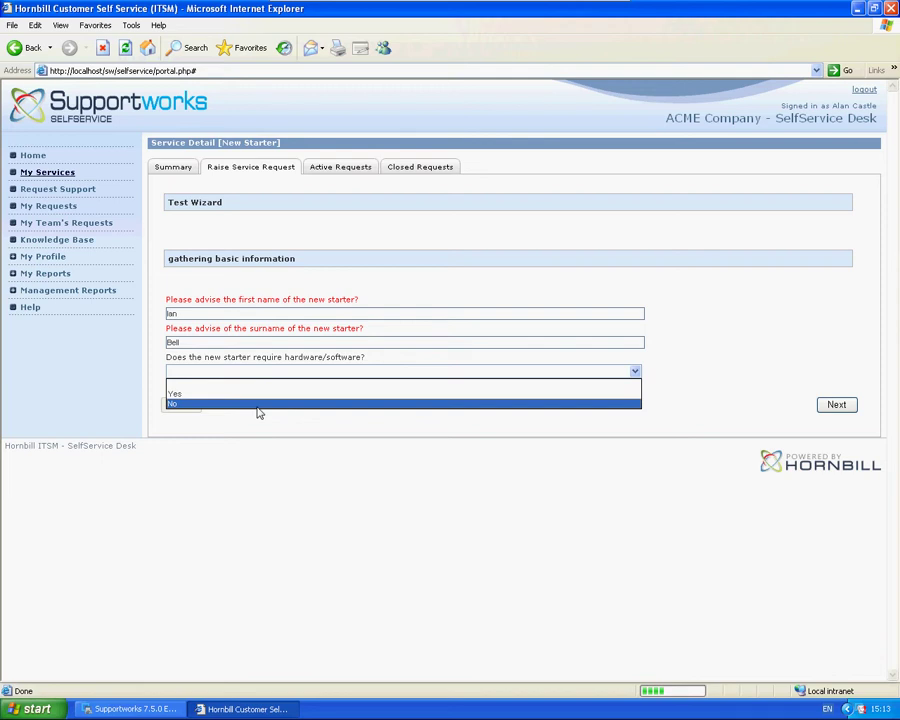
pyautogui.click(172, 402)
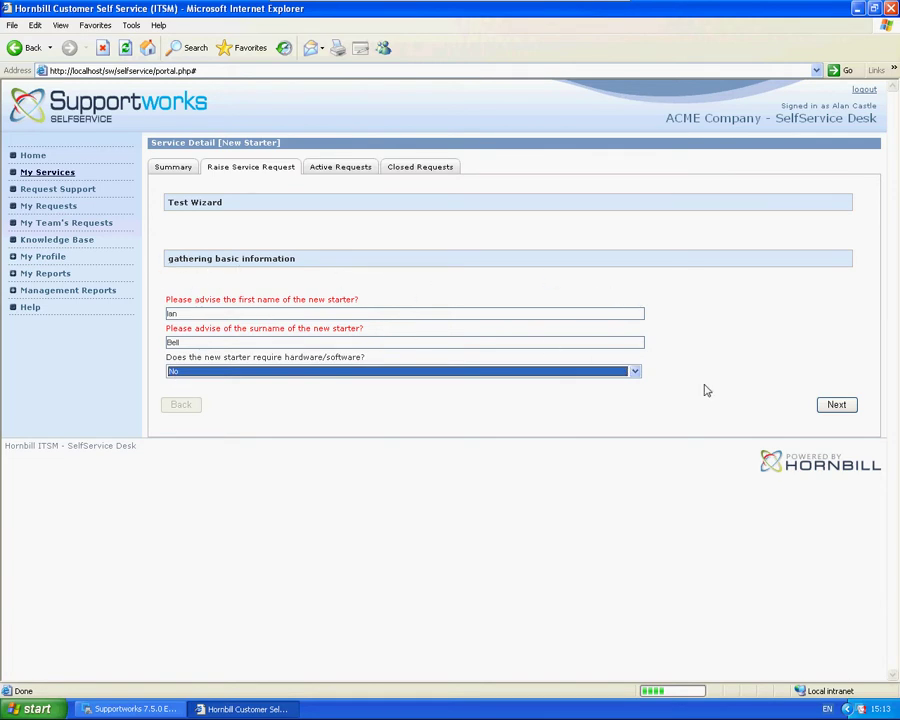
pyautogui.click(836, 404)
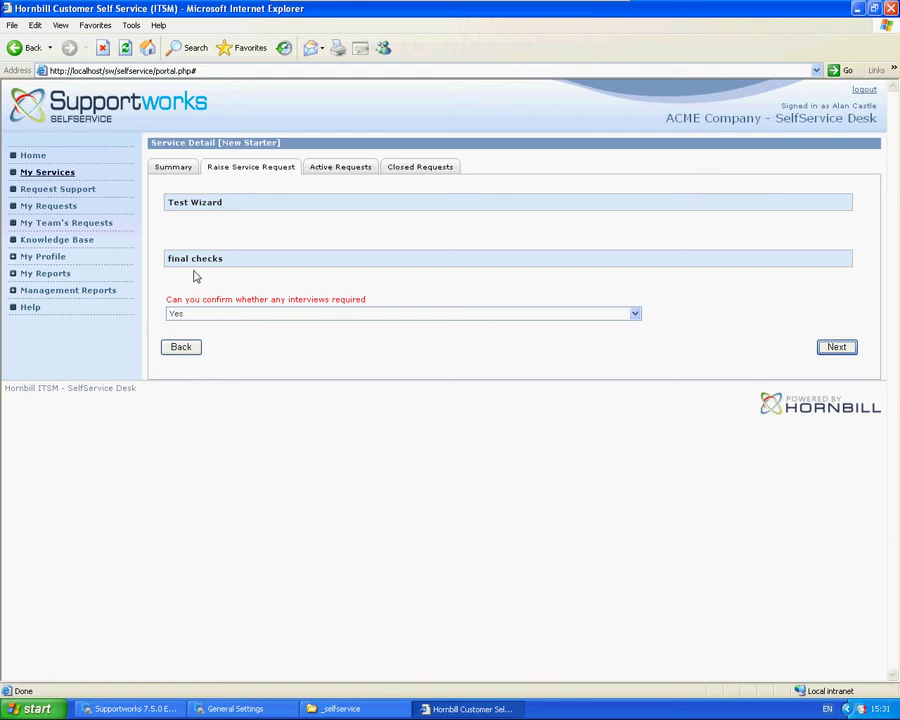
# Confirm Yes for interviews required, choose the first TestSLA service level option, and submit the New Starter request
pyautogui.click(320, 314)
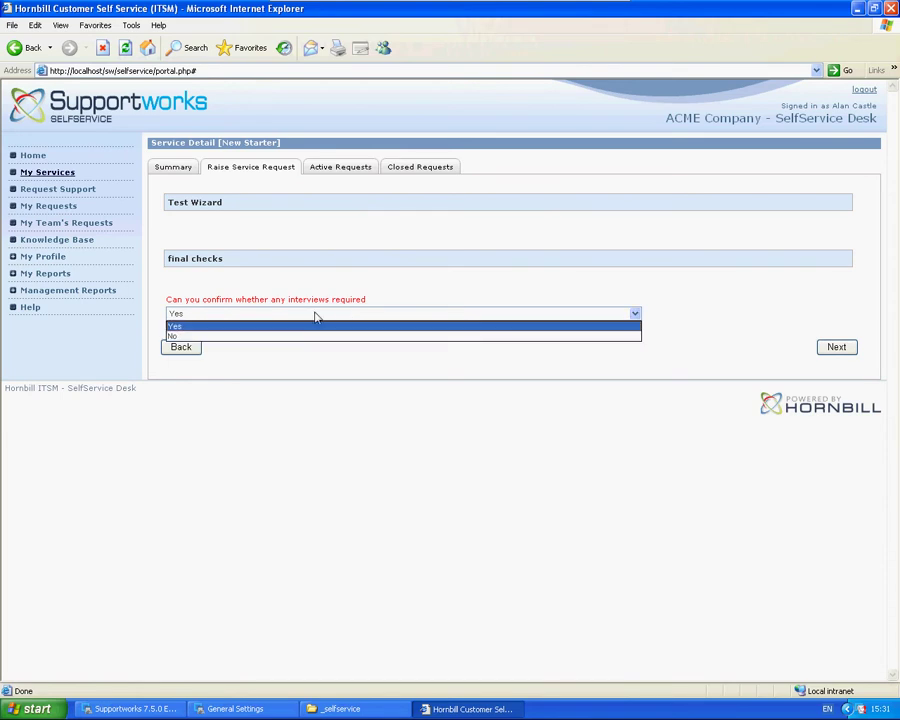
pyautogui.click(177, 327)
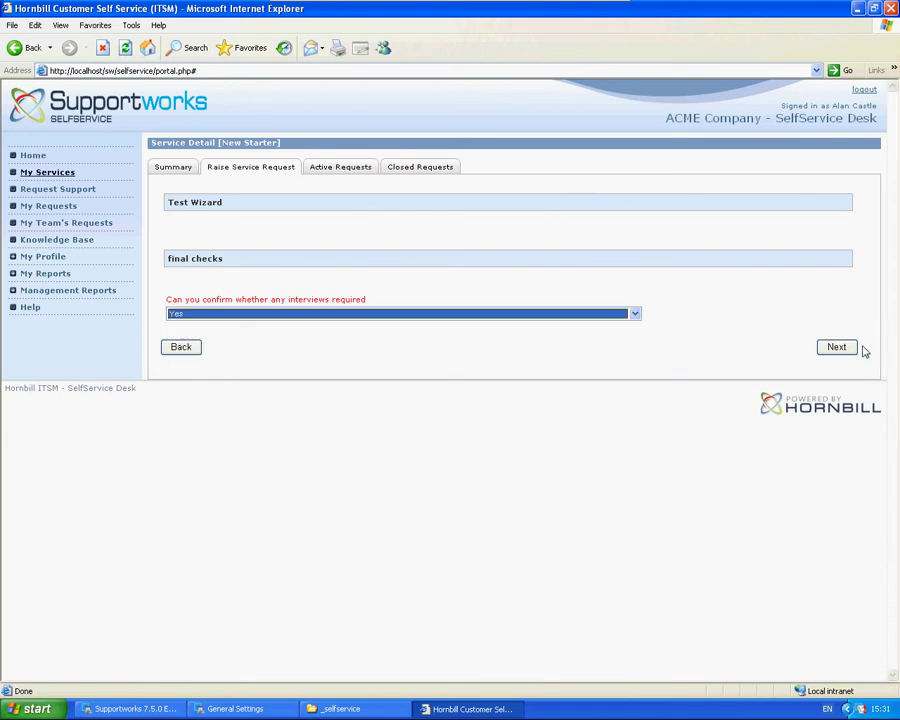
pyautogui.click(838, 348)
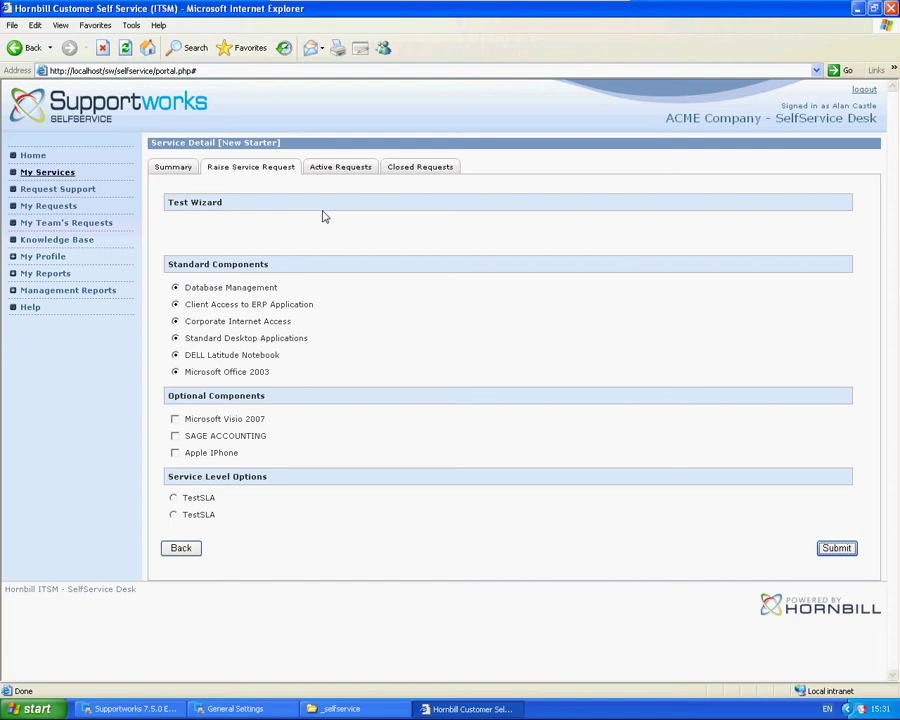
pyautogui.click(173, 497)
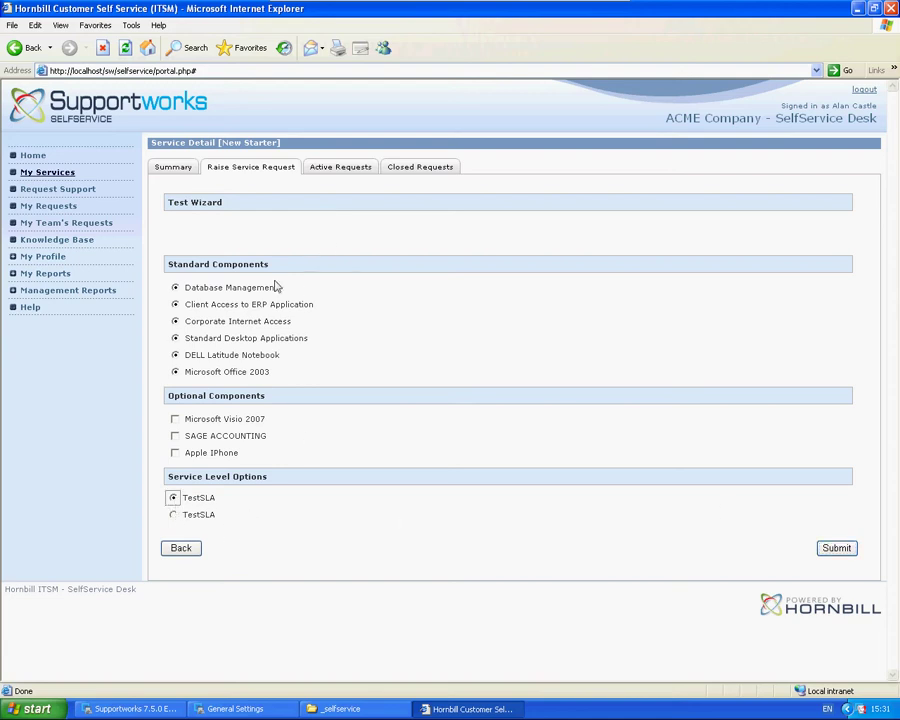
pyautogui.click(837, 548)
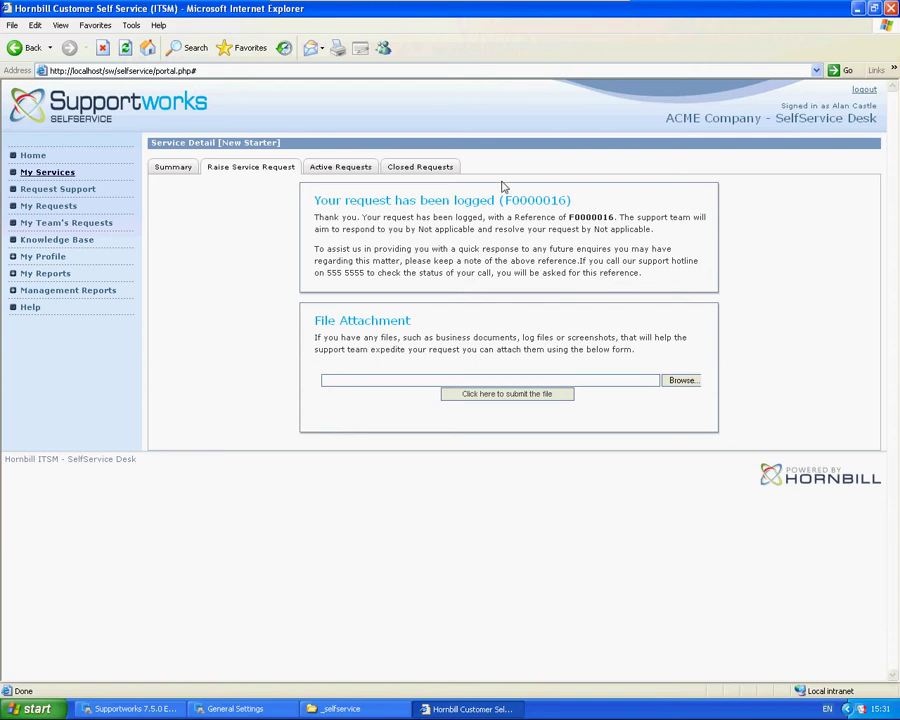
# Raise another New Starter request from Human Resources, entering the starter's first name and surname and answering Yes to requiring hardware or software
pyautogui.click(60, 172)
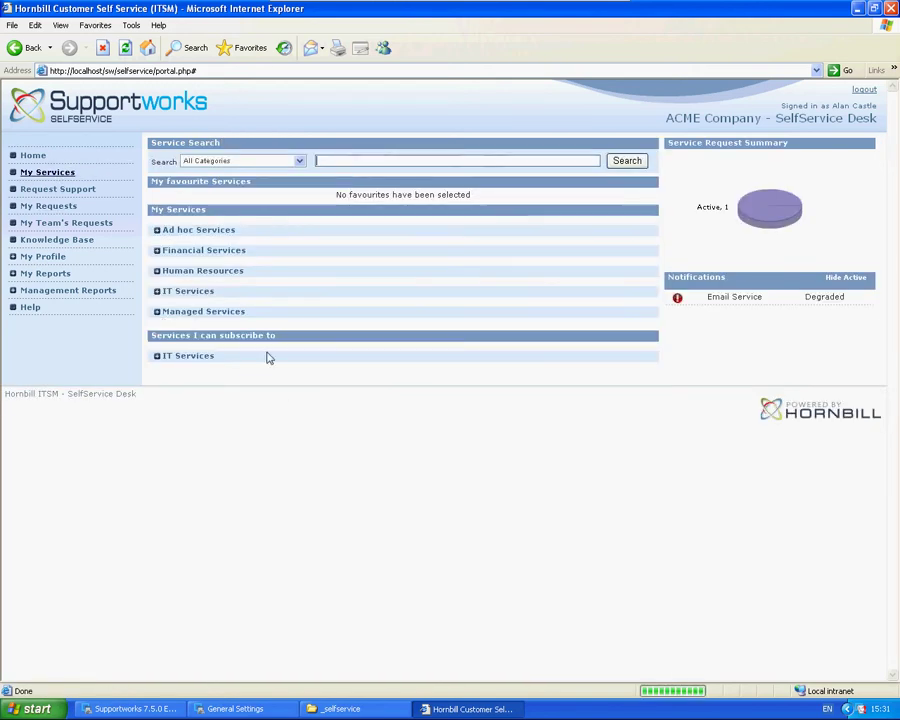
pyautogui.click(158, 271)
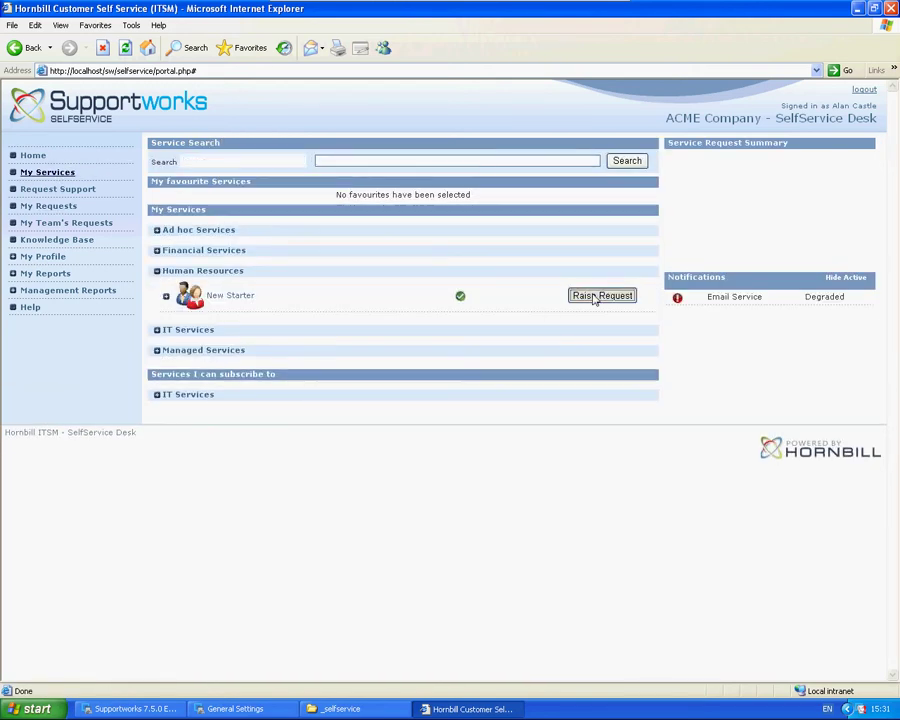
pyautogui.click(600, 295)
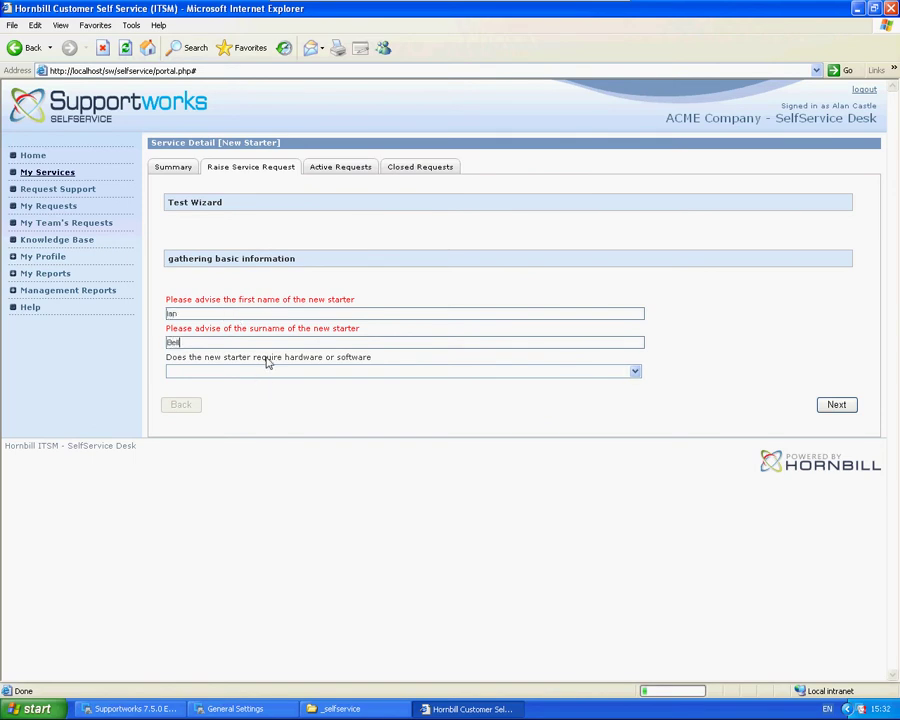
pyautogui.click(235, 373)
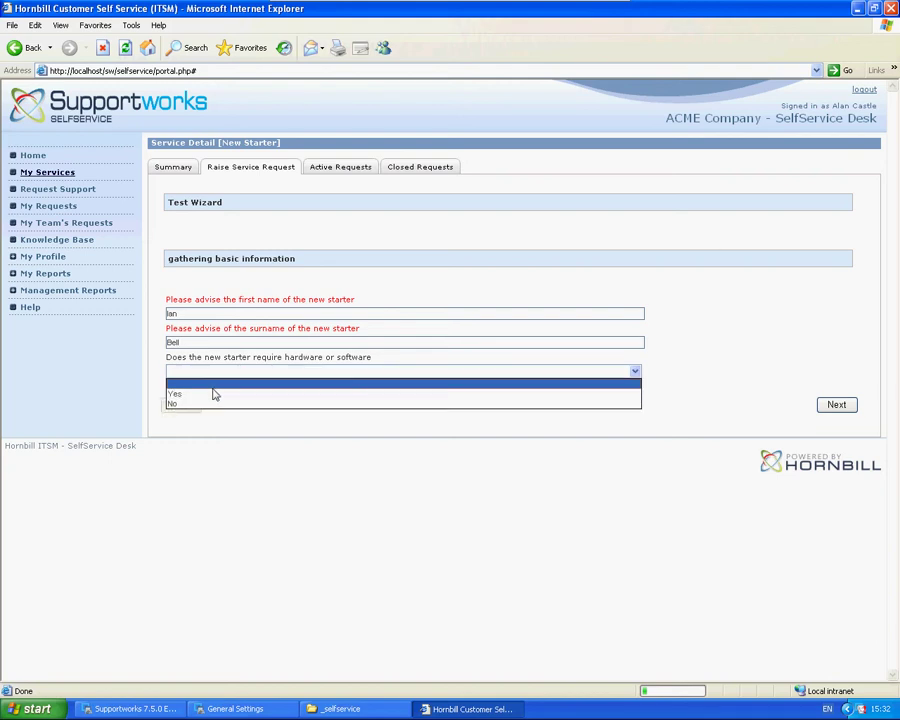
pyautogui.click(211, 392)
pyautogui.click(840, 404)
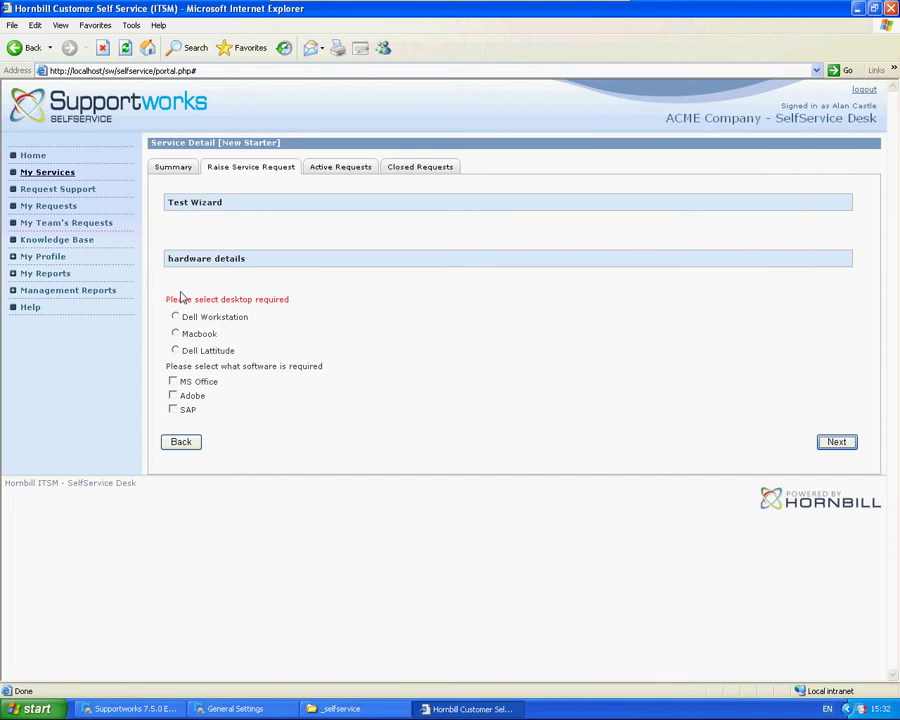
# Select Dell Workstation as the required desktop and MS Office and SAP as the software, and continue the wizard
pyautogui.click(182, 316)
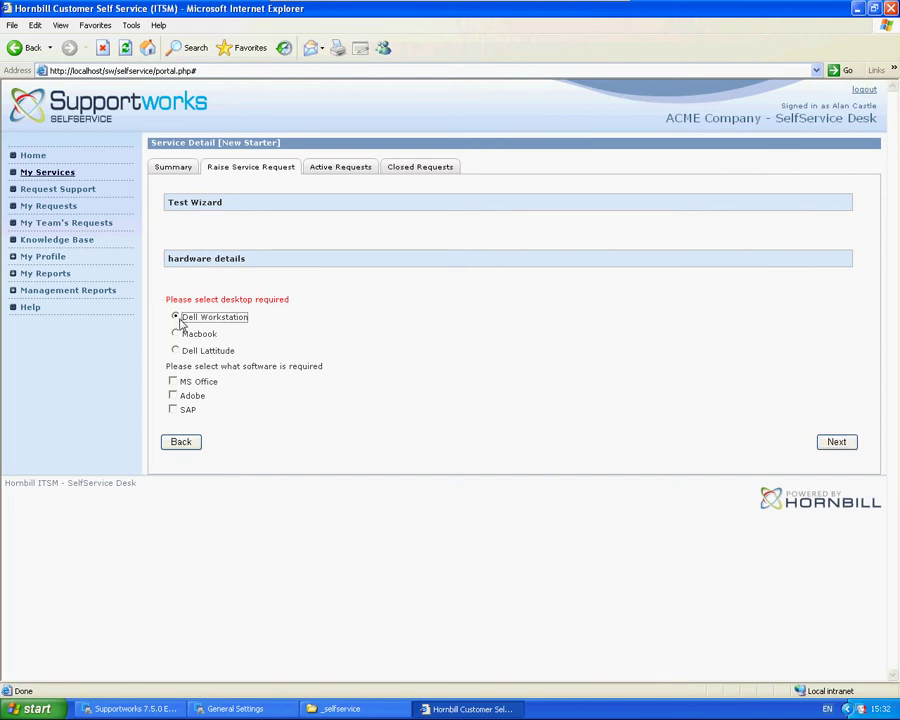
pyautogui.click(173, 382)
pyautogui.click(173, 409)
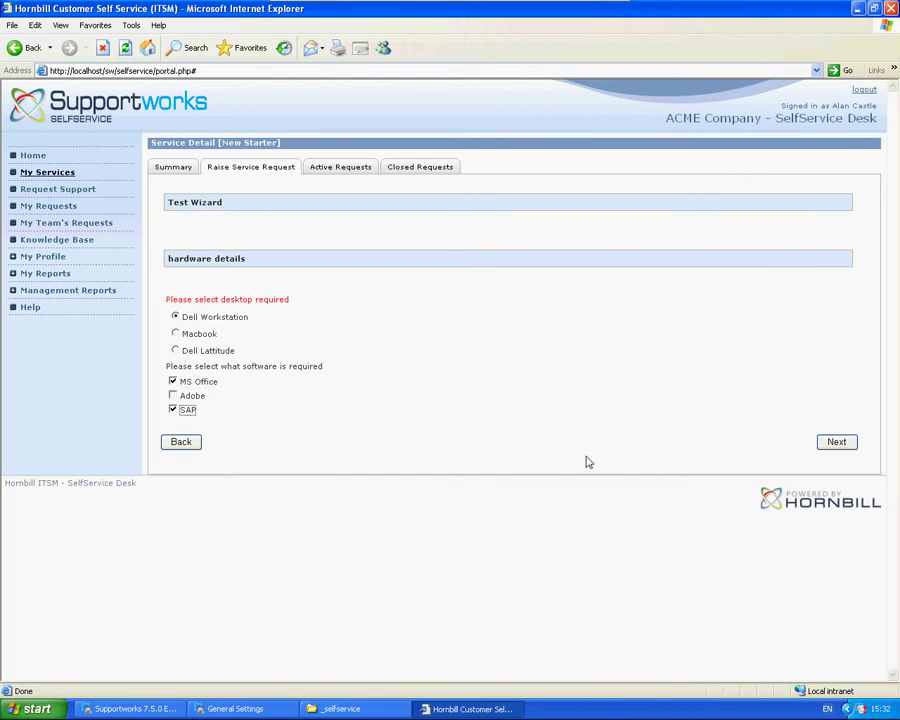
pyautogui.click(836, 441)
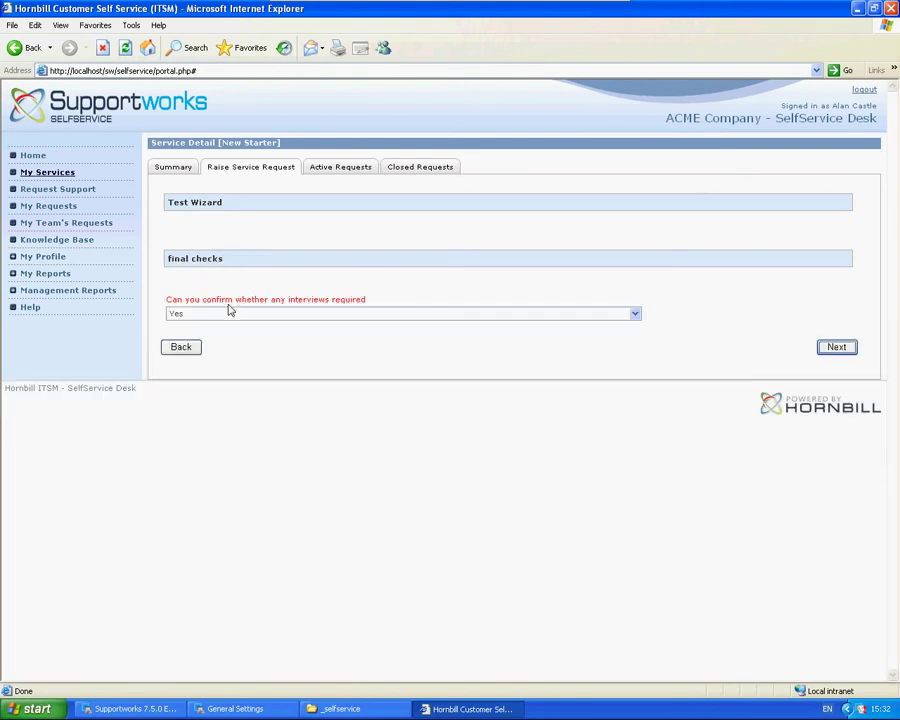
# Answer No to whether interviews are required and submit the second New Starter request
pyautogui.click(227, 315)
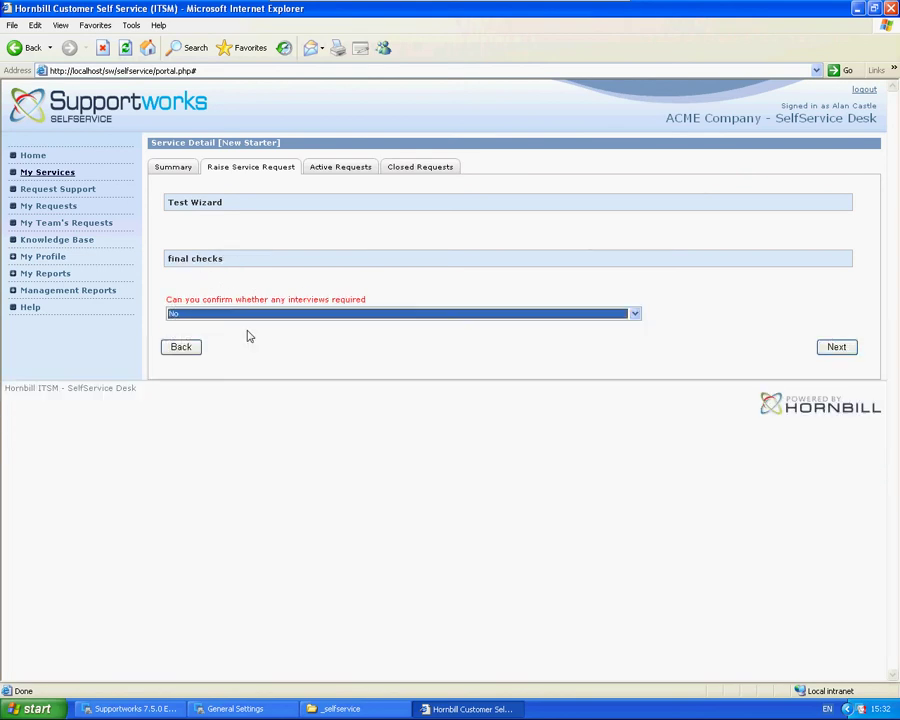
pyautogui.click(837, 350)
pyautogui.click(837, 549)
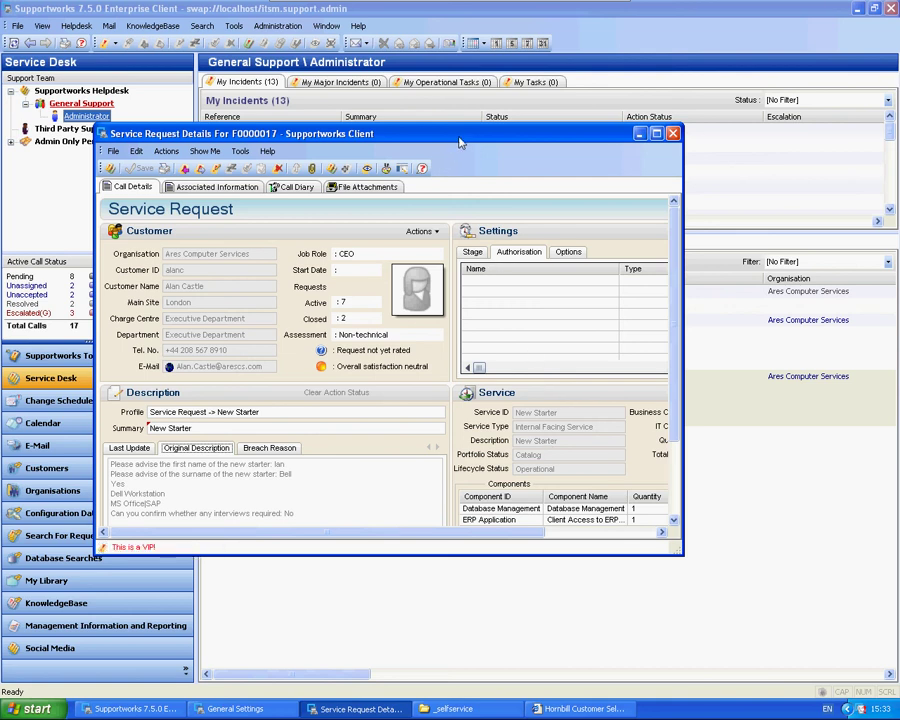
# In the Supportworks client, move the newest service request's details window aside to compare the wizard answers recorded for both New Starter requests
pyautogui.moveTo(460, 134); pyautogui.dragTo(524, 478)
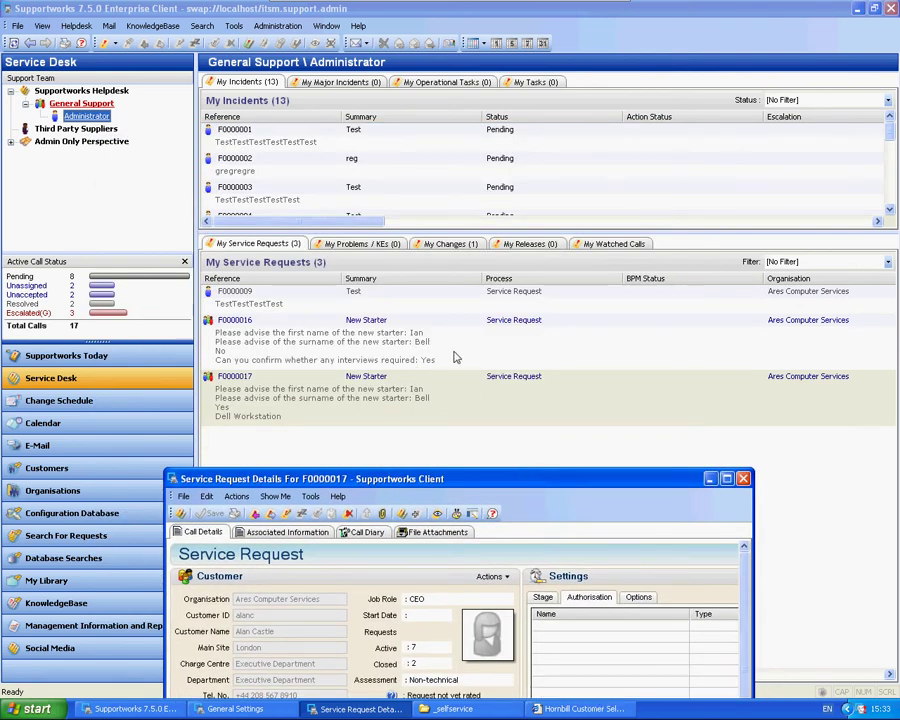
pyautogui.moveTo(465, 476); pyautogui.dragTo(518, 153)
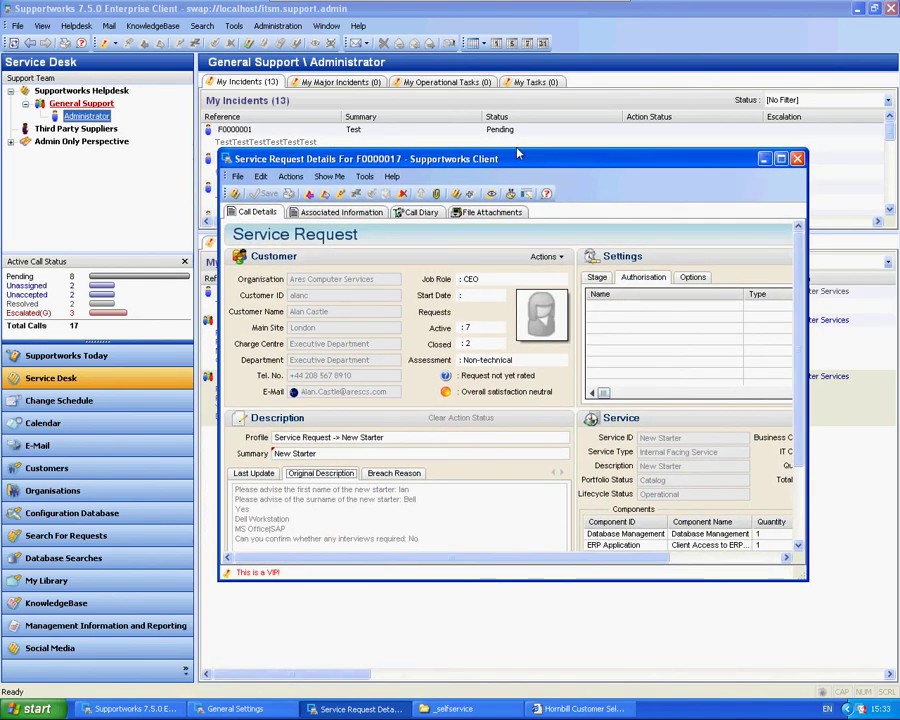